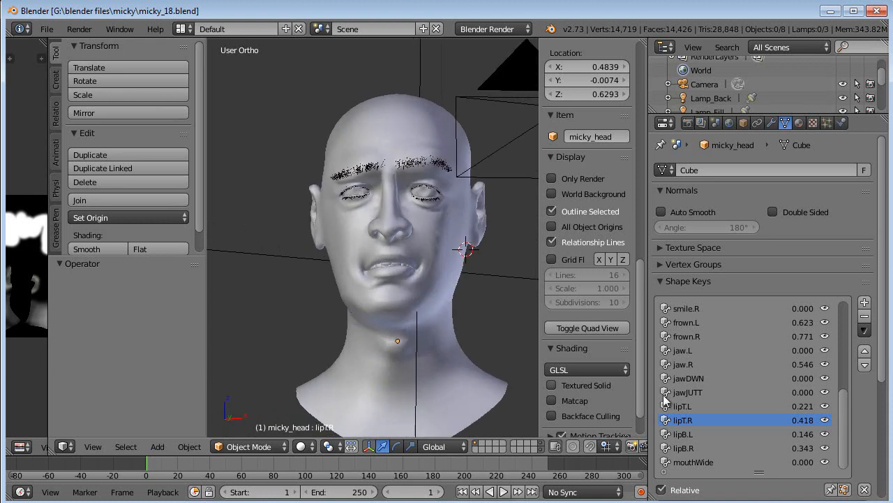
Select the micky_head mesh and review its head hair material, hair colour texture and particle child settings.
{"action": "left_click_drag", "start_coordinate": [838, 428], "coordinate": [825, 455]}
{"action": "middle_click_drag", "start_coordinate": [444, 225], "coordinate": [410, 236], "text": "shift"}
{"action": "right_click", "coordinate": [403, 157]}
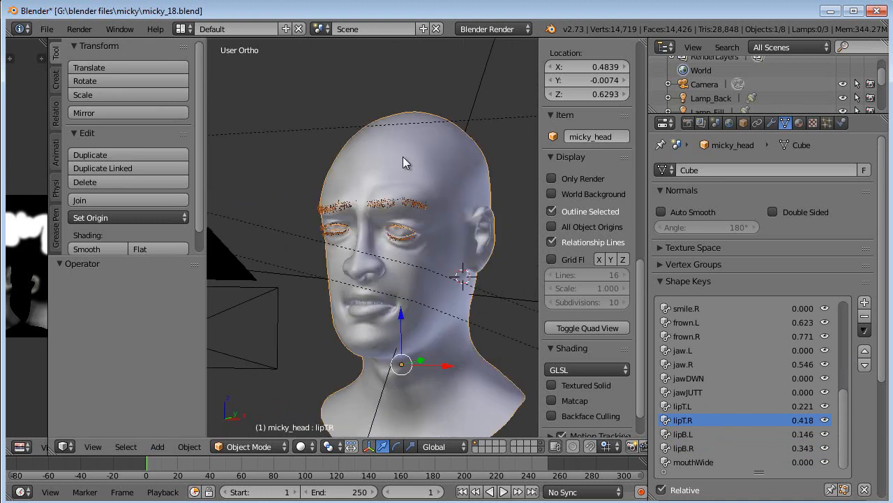
{"action": "left_click", "coordinate": [798, 122]}
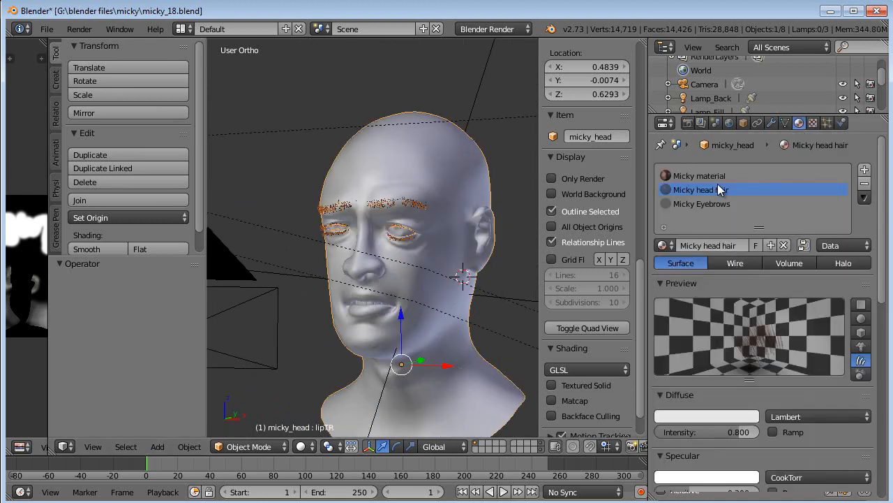
{"action": "left_click", "coordinate": [813, 123]}
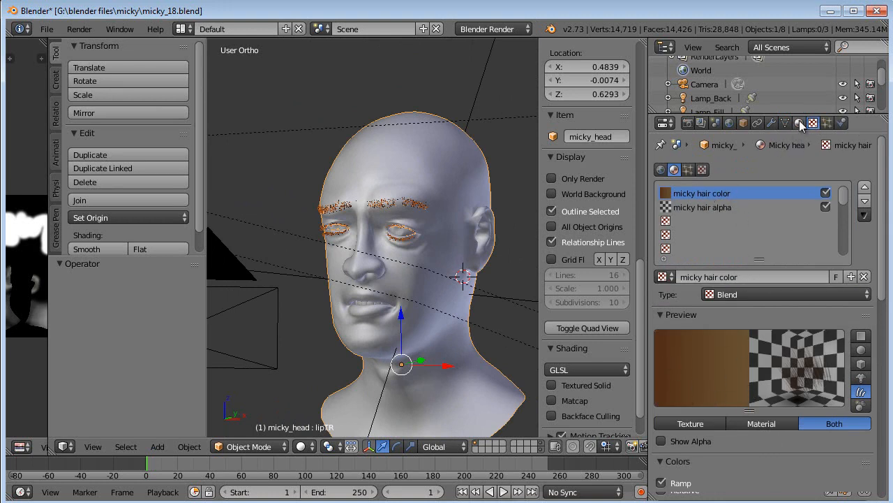
{"action": "left_click", "coordinate": [827, 123]}
{"action": "scroll", "coordinate": [768, 314], "scroll_direction": "down", "scroll_amount": 5}
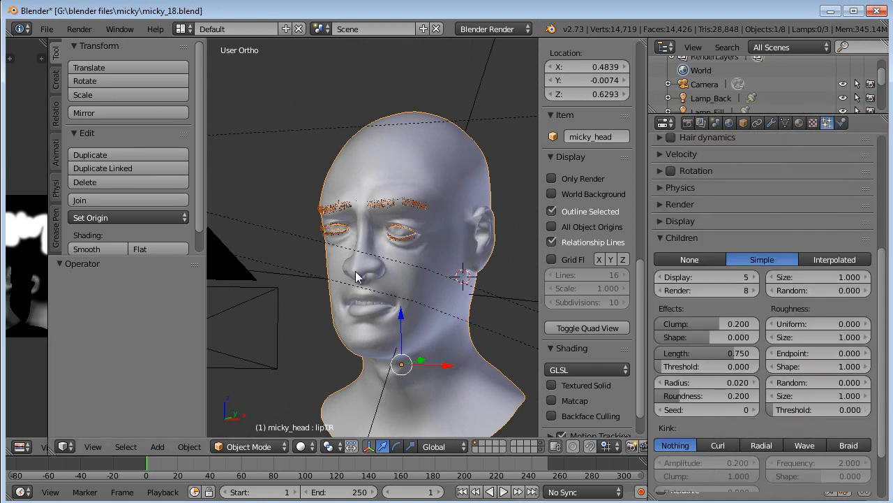
Inspect the rendered image of the head with hair and close the render window.
{"action": "middle_click_drag", "start_coordinate": [450, 280], "coordinate": [400, 312]}
{"action": "scroll", "coordinate": [411, 281], "scroll_direction": "up", "scroll_amount": 2}
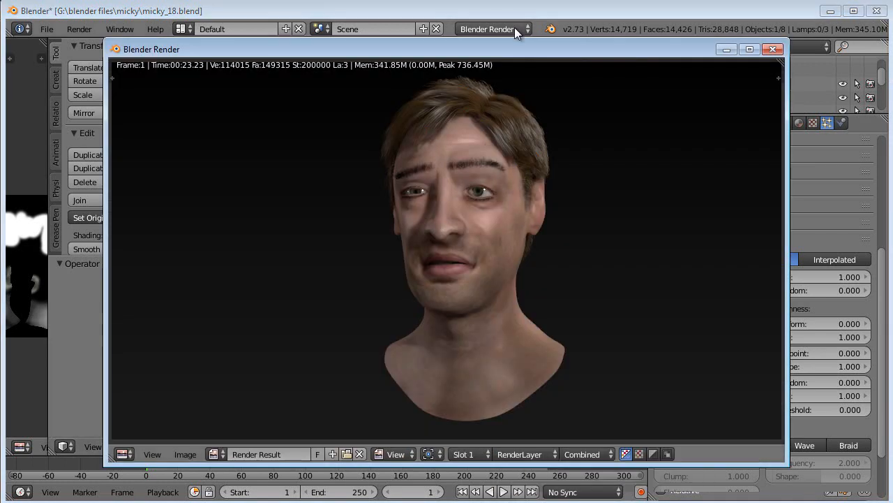
{"action": "left_click_drag", "start_coordinate": [513, 52], "coordinate": [477, 59]}
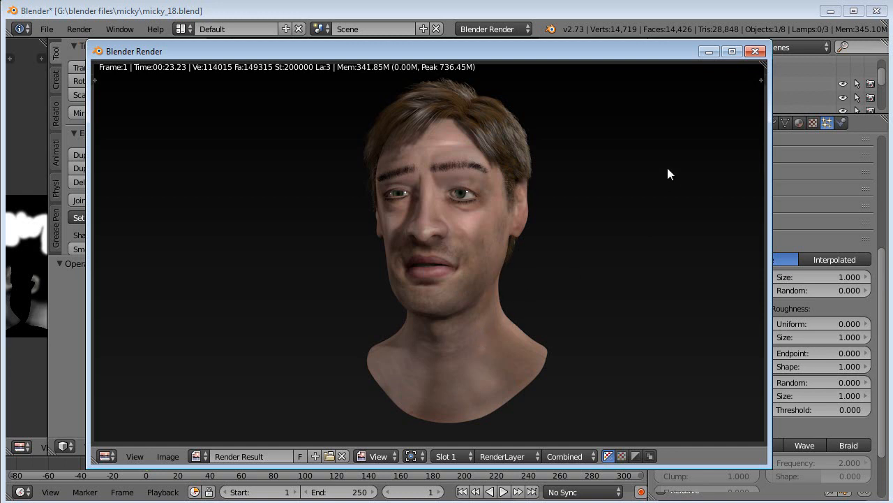
{"action": "left_click", "coordinate": [752, 52]}
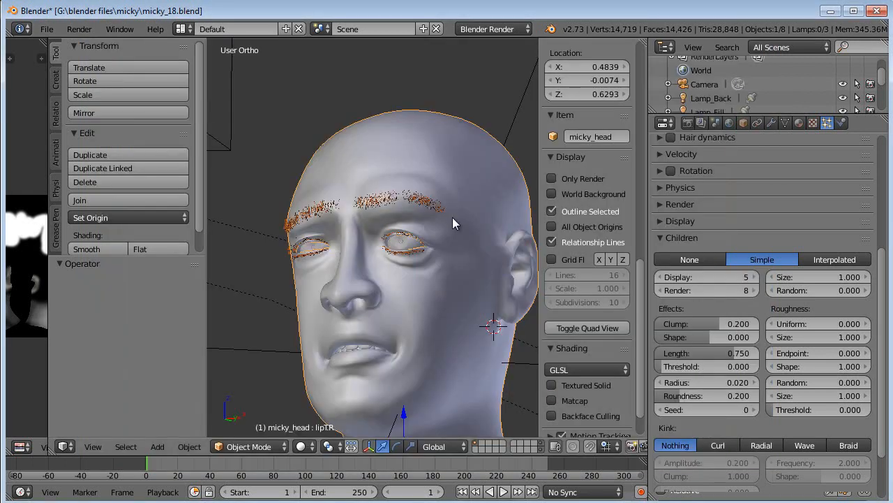
Clear the values of all the head's shape keys to restore the neutral expression.
{"action": "key", "text": "KP_1"}
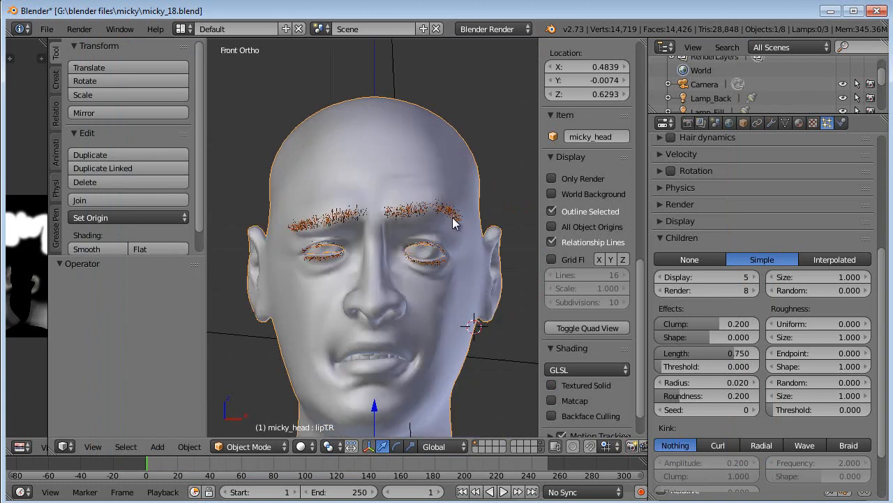
{"action": "left_click", "coordinate": [772, 123]}
{"action": "left_click", "coordinate": [785, 122]}
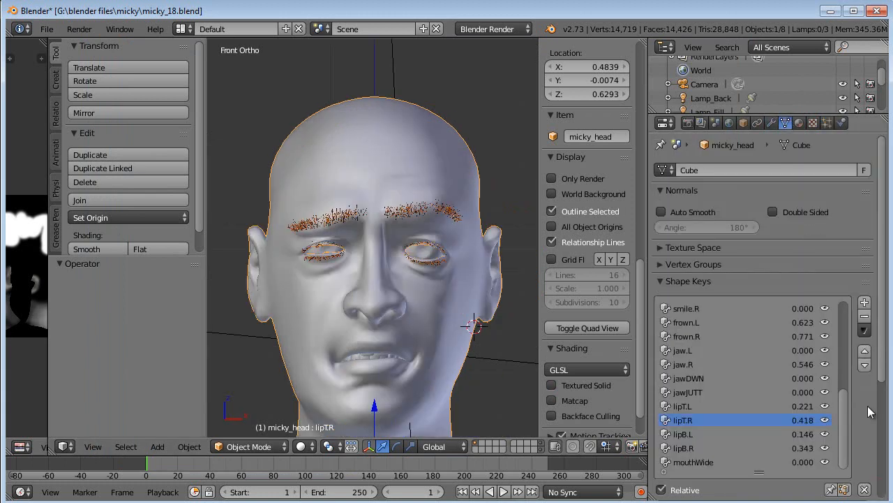
{"action": "scroll", "coordinate": [875, 410], "scroll_direction": "down", "scroll_amount": 2}
{"action": "left_click", "coordinate": [864, 434]}
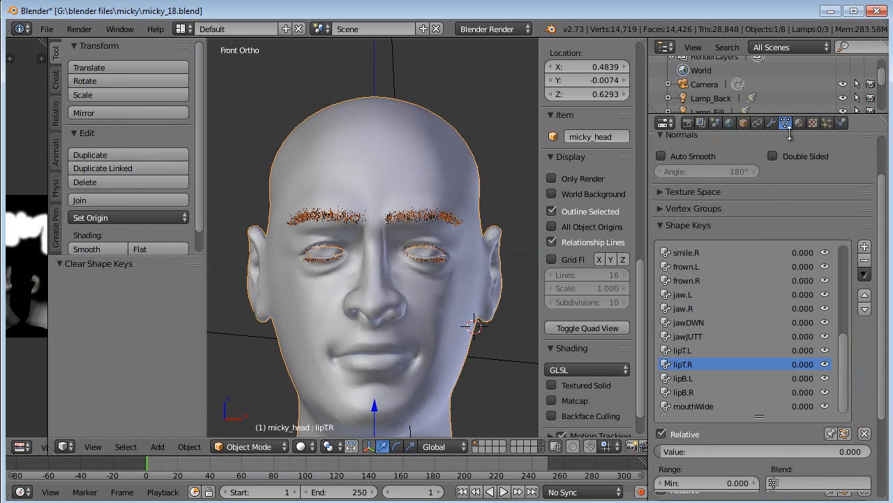
Turn off viewport display of the head's Eyebrows, Eyelashes and Subsurf modifiers, and deselect everything.
{"action": "left_click", "coordinate": [772, 123]}
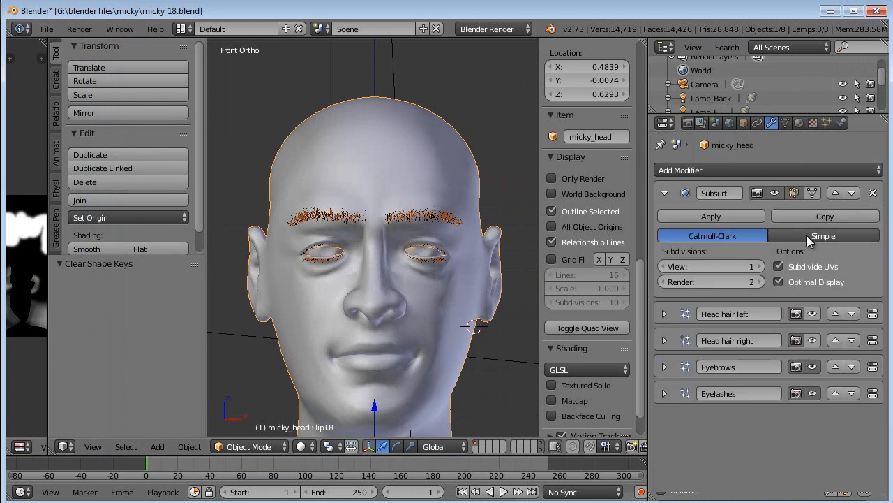
{"action": "left_click", "coordinate": [813, 367]}
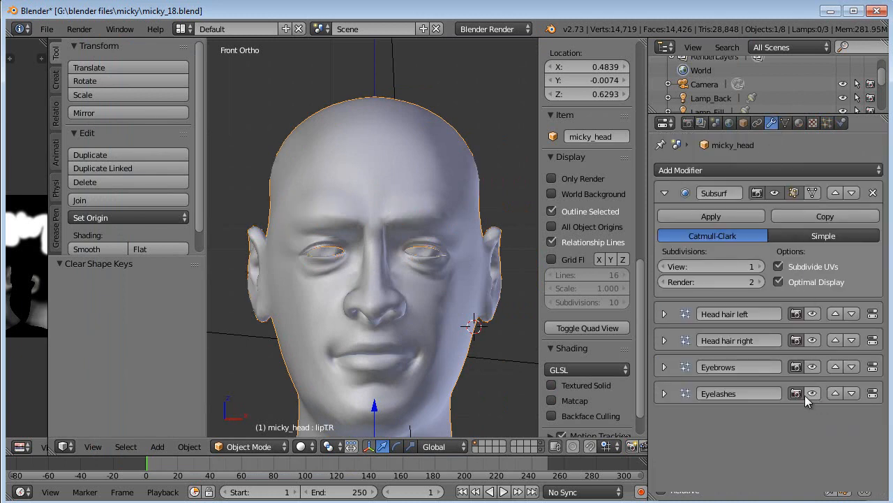
{"action": "scroll", "coordinate": [407, 275], "scroll_direction": "down", "scroll_amount": 1}
{"action": "middle_click_drag", "start_coordinate": [409, 279], "coordinate": [413, 189], "text": "shift"}
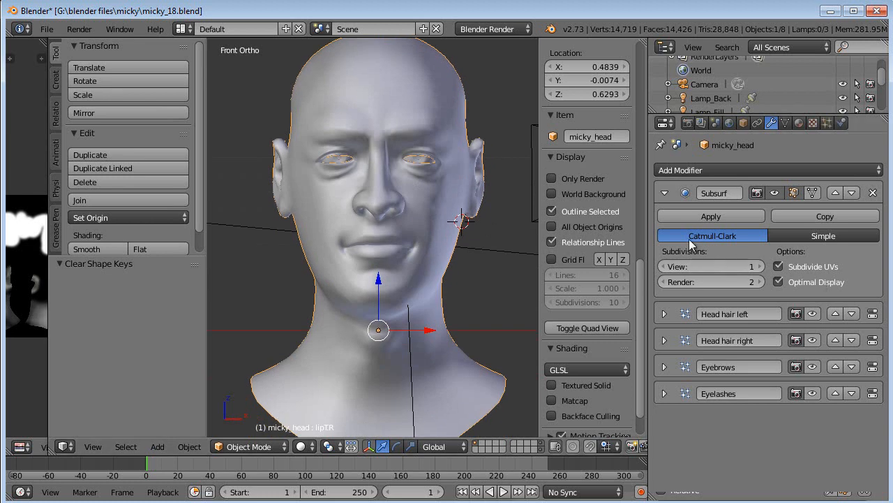
{"action": "left_click", "coordinate": [774, 193]}
{"action": "scroll", "coordinate": [452, 203], "scroll_direction": "down", "scroll_amount": 2}
{"action": "middle_click_drag", "start_coordinate": [443, 210], "coordinate": [418, 223], "text": "shift"}
{"action": "key", "text": "a"}
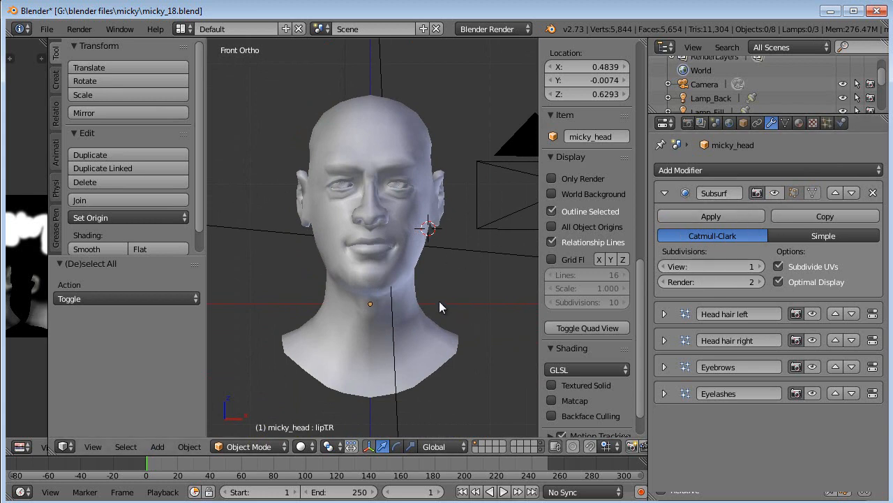
Try to centre the 3D cursor and place it inside the back of the neck in side view.
{"action": "key", "text": "shift+s"}
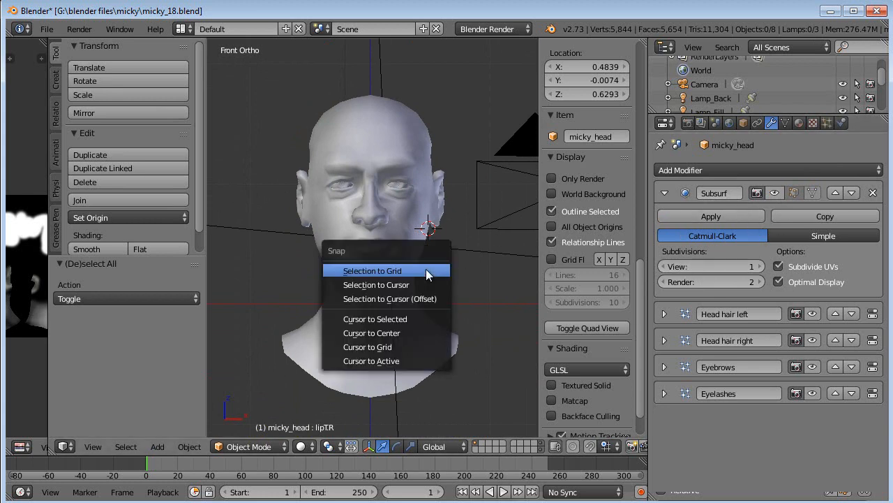
{"action": "left_click", "coordinate": [430, 333]}
{"action": "middle_click_drag", "start_coordinate": [429, 328], "coordinate": [298, 284]}
{"action": "key", "text": "KP_3"}
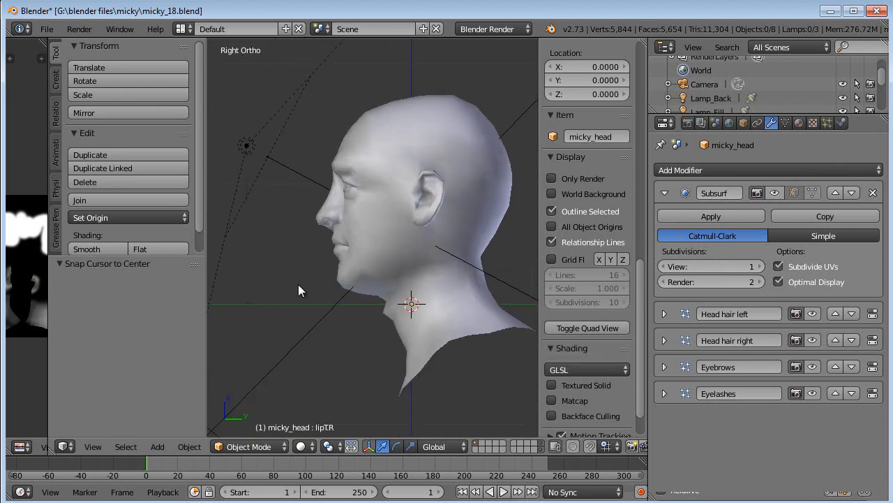
{"action": "middle_click_drag", "start_coordinate": [456, 311], "coordinate": [424, 310], "text": "shift"}
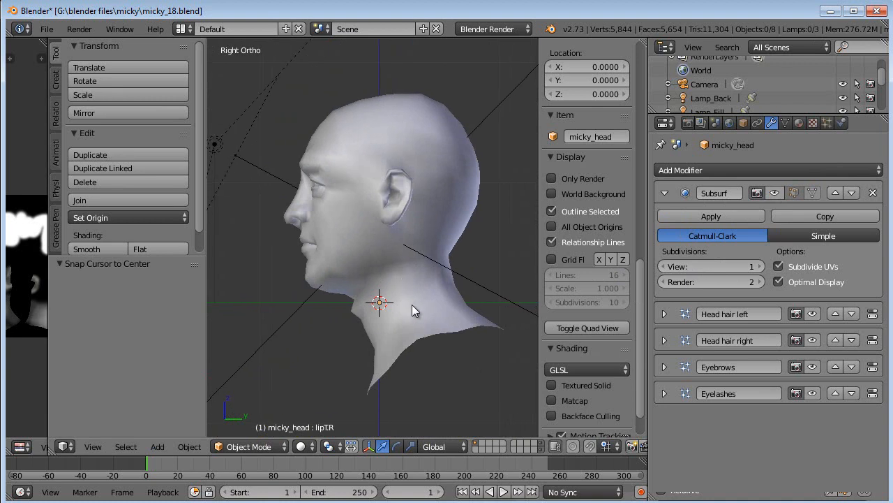
{"action": "left_click", "coordinate": [414, 301]}
{"action": "key", "text": "KP_1"}
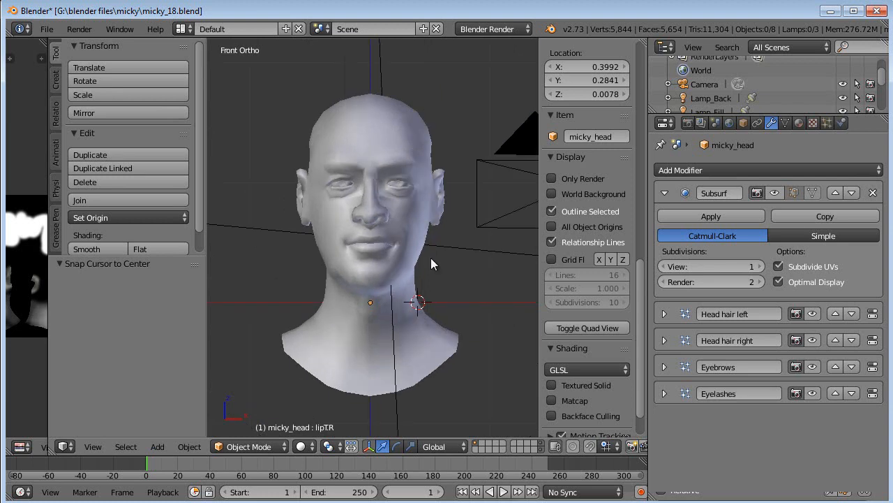
{"action": "middle_click_drag", "start_coordinate": [329, 106], "coordinate": [344, 119], "text": "shift"}
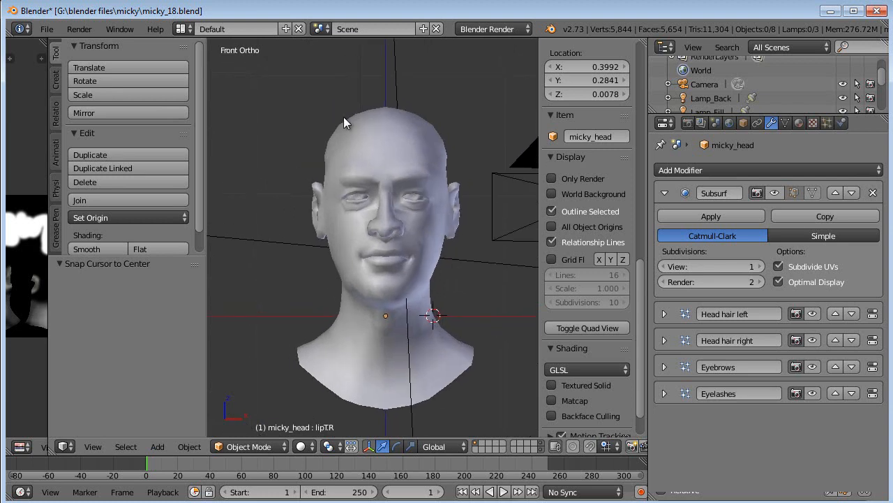
Check the Interface section of the user preferences for the view manipulation and cursor depth options.
{"action": "left_click", "coordinate": [49, 31]}
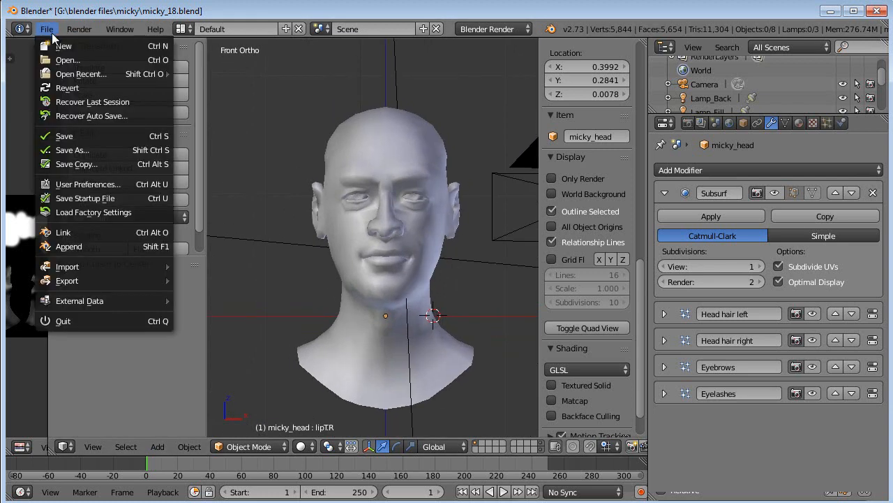
{"action": "left_click", "coordinate": [87, 184]}
{"action": "left_click_drag", "start_coordinate": [155, 23], "coordinate": [498, 62]}
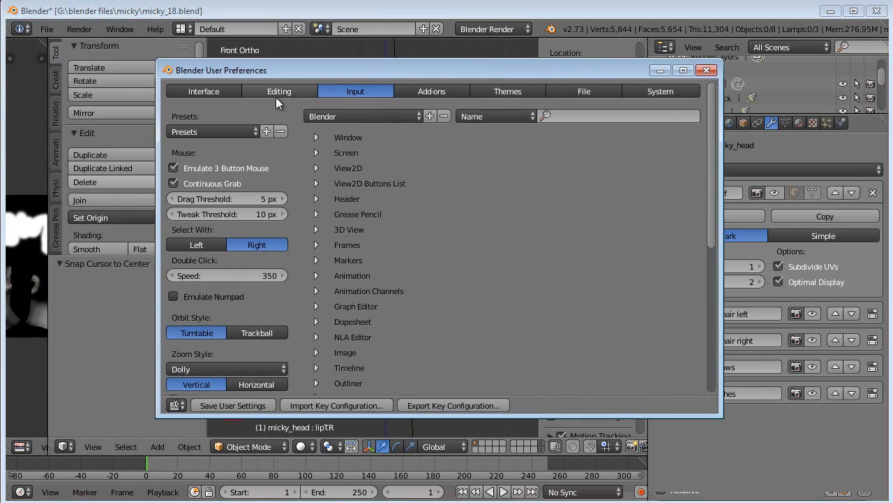
{"action": "left_click", "coordinate": [199, 92]}
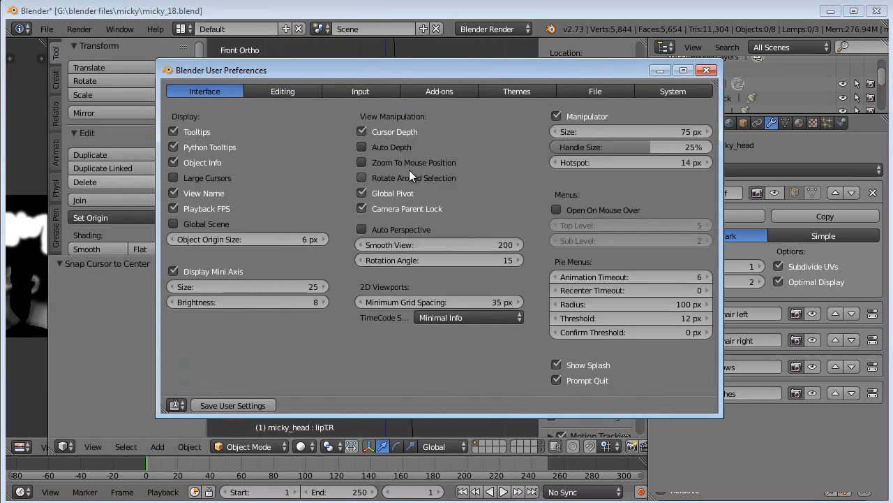
{"action": "left_click", "coordinate": [706, 69]}
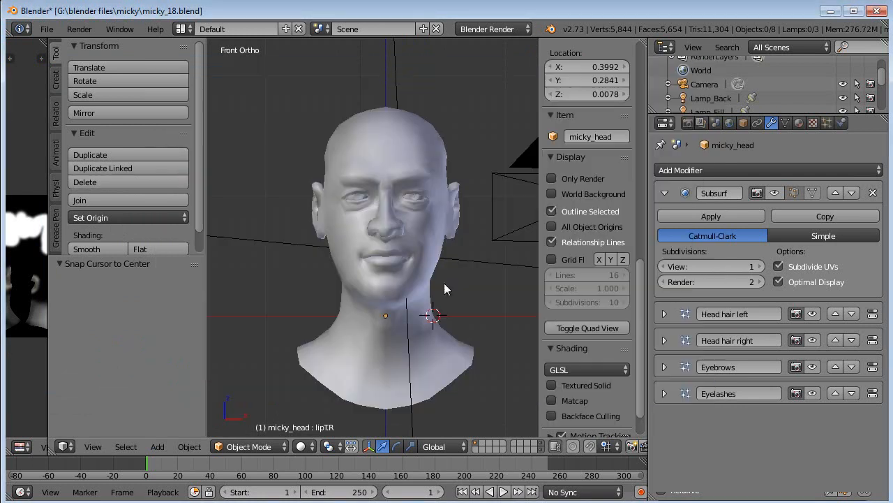
Snap the 3D cursor to the centre and place it inside the back of the neck at about Y 0.342, Z 0.031.
{"action": "middle_click_drag", "start_coordinate": [454, 292], "coordinate": [338, 289]}
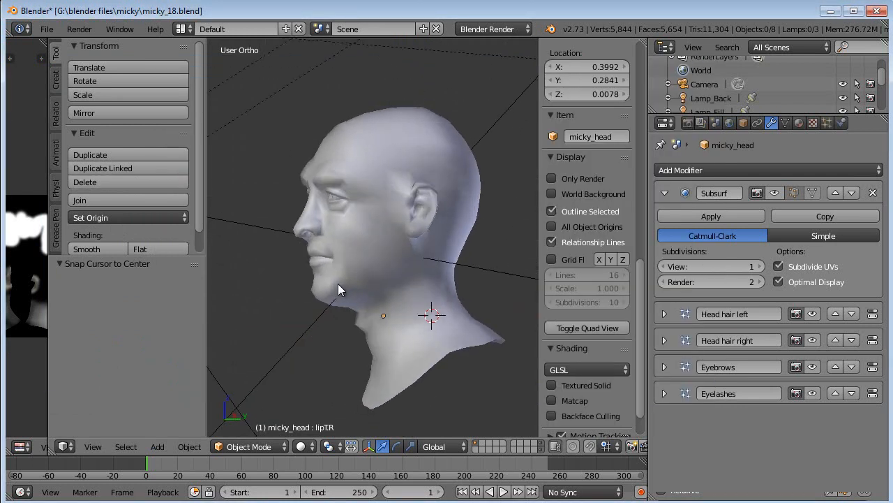
{"action": "key", "text": "KP_3"}
{"action": "key", "text": "KP_1"}
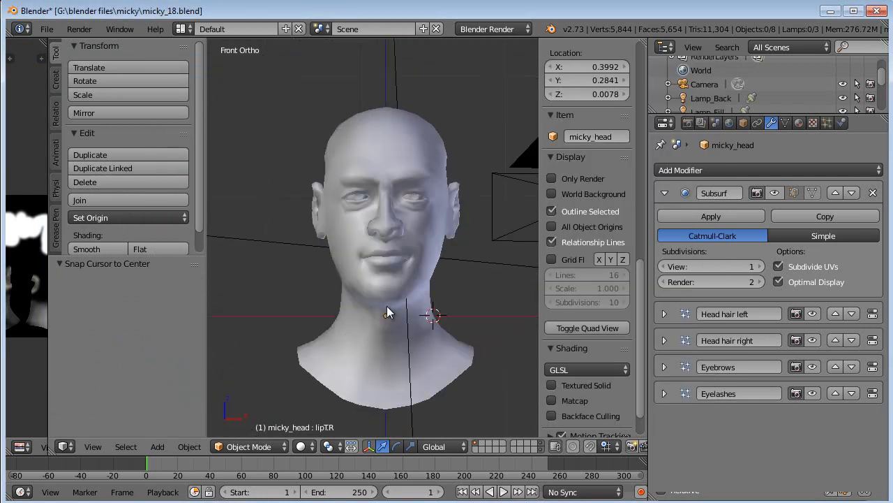
{"action": "key", "text": "shift+s"}
{"action": "left_click", "coordinate": [410, 342]}
{"action": "key", "text": "KP_3"}
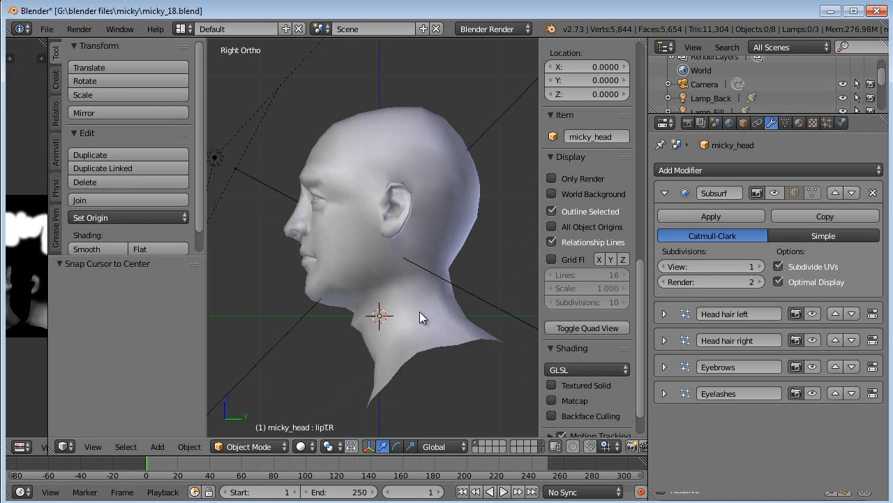
{"action": "left_click", "coordinate": [421, 311]}
{"action": "mouse_move", "coordinate": [441, 320]}
{"action": "middle_mouse_down"}
{"action": "mouse_move", "coordinate": [339, 313]}
{"action": "mouse_move", "coordinate": [455, 306]}
{"action": "mouse_move", "coordinate": [444, 306]}
{"action": "middle_mouse_up"}
{"action": "key", "text": "KP_1"}
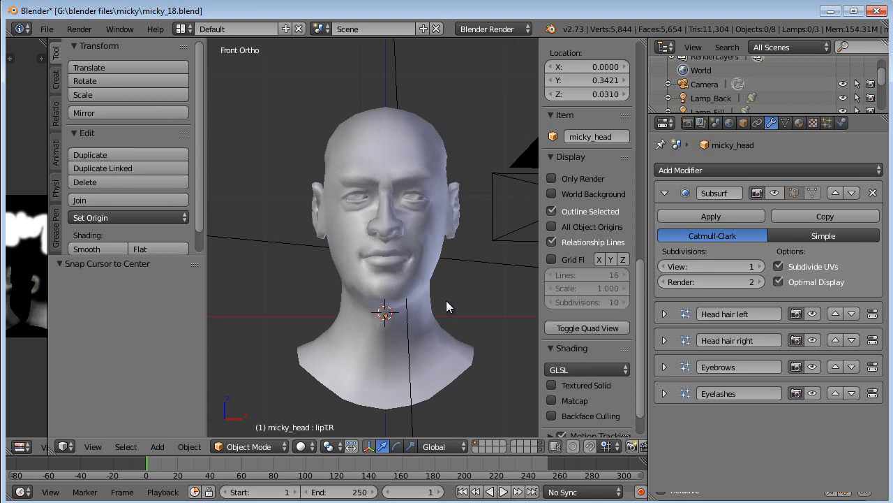
Add a single-bone armature at the 3D cursor in the neck, working in the right side view.
{"action": "key", "text": "KP_3"}
{"action": "key", "text": "shift+a"}
{"action": "mouse_move", "coordinate": [446, 301]}
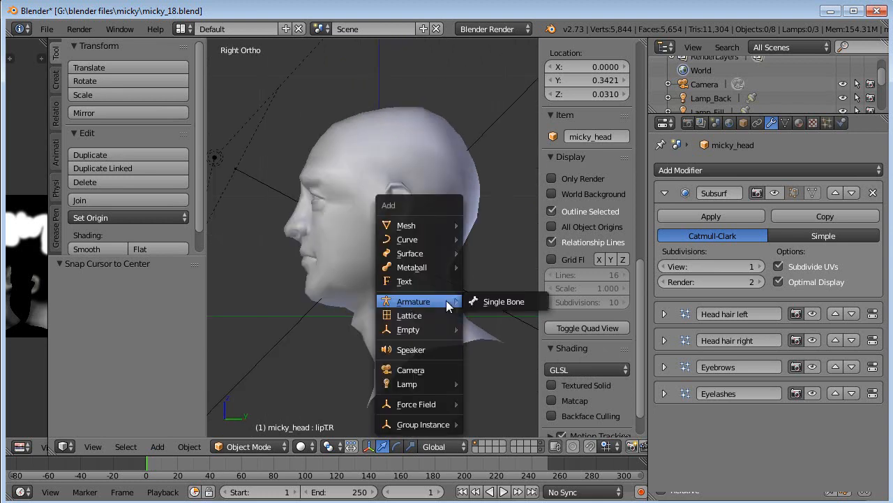
{"action": "left_click", "coordinate": [501, 300]}
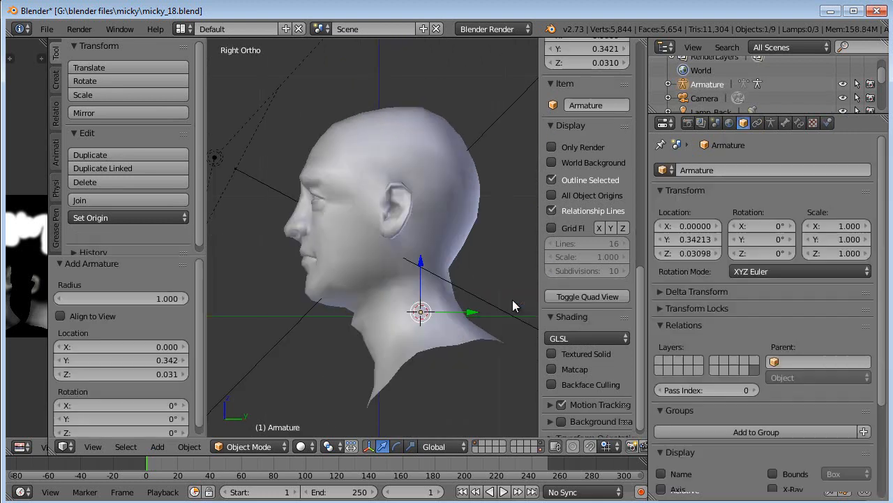
Enable X-Ray display for the armature and set its maximum draw type to Wire.
{"action": "left_click", "coordinate": [770, 123]}
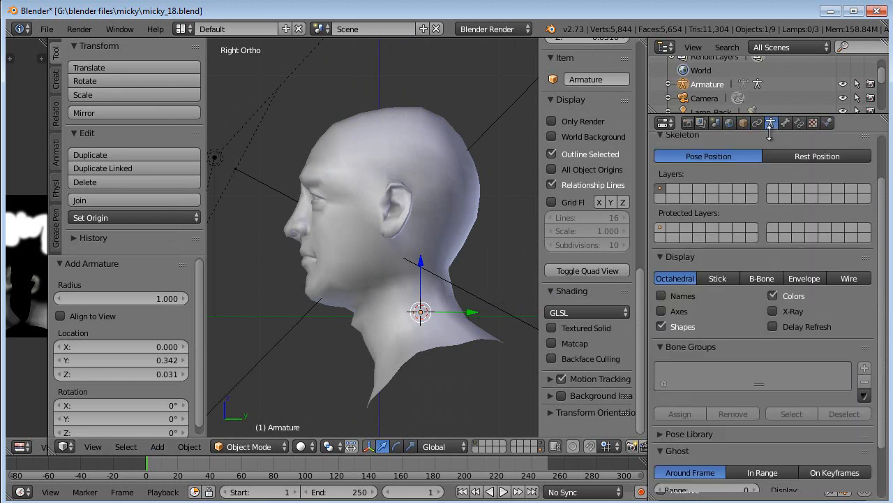
{"action": "scroll", "coordinate": [754, 425], "scroll_direction": "down", "scroll_amount": 2}
{"action": "scroll", "coordinate": [753, 426], "scroll_direction": "down", "scroll_amount": 1}
{"action": "left_click", "coordinate": [742, 123]}
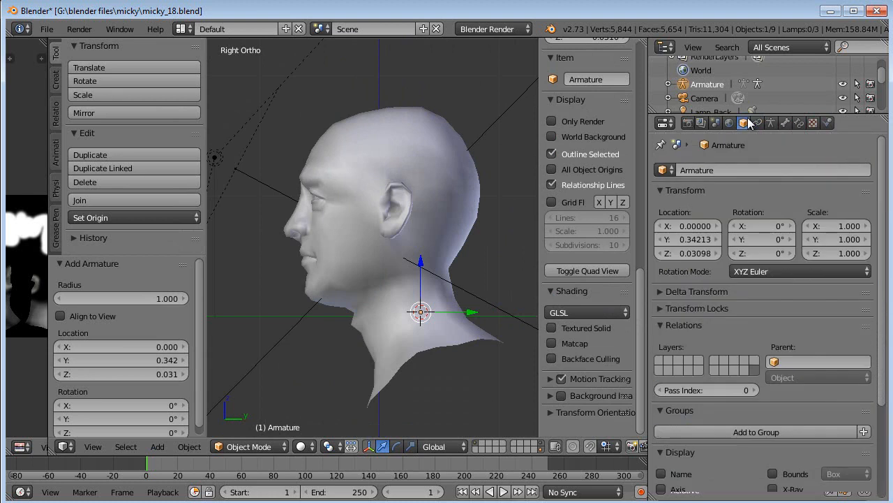
{"action": "scroll", "coordinate": [779, 417], "scroll_direction": "down", "scroll_amount": 4}
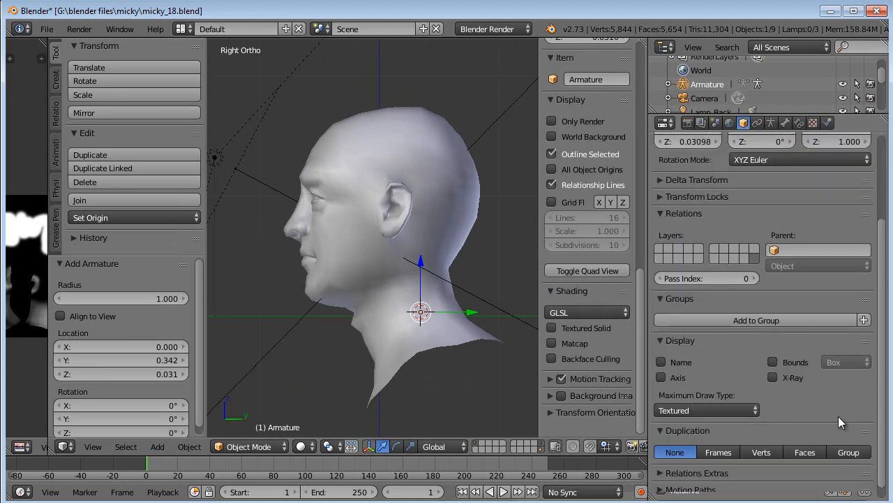
{"action": "left_click", "coordinate": [774, 378]}
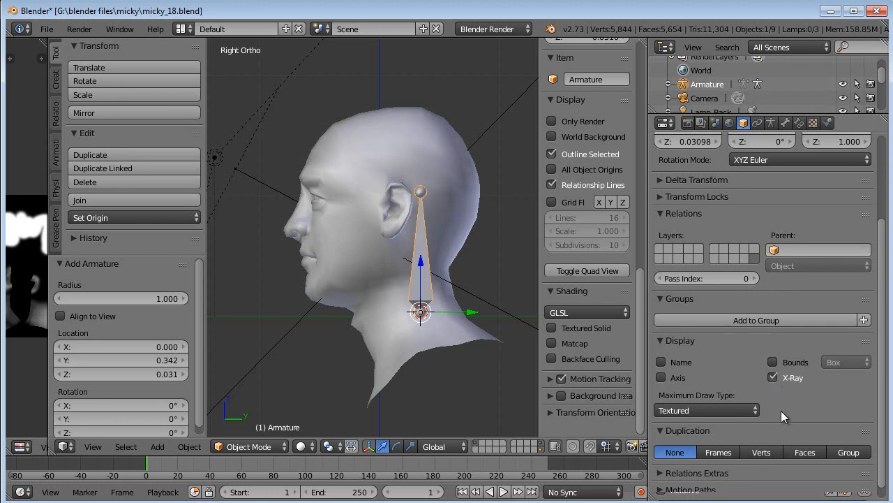
{"action": "left_click", "coordinate": [710, 410]}
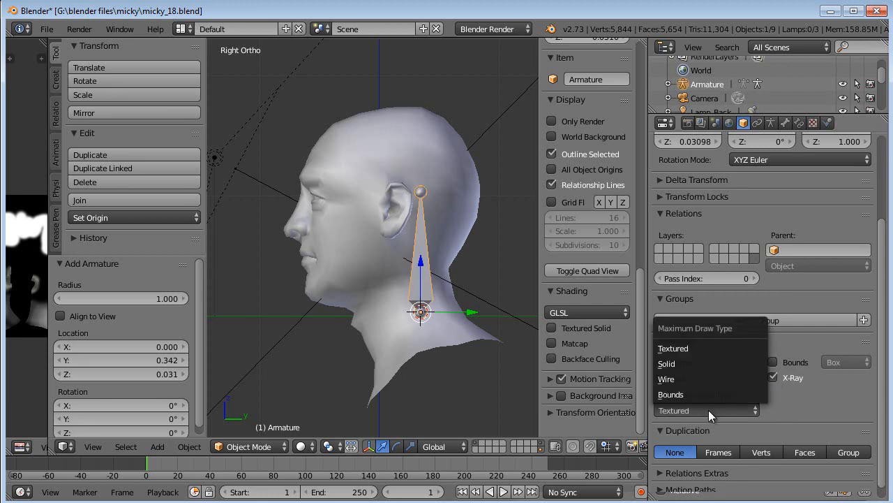
{"action": "left_click", "coordinate": [680, 378]}
{"action": "mouse_move", "coordinate": [334, 290]}
{"action": "middle_mouse_down"}
{"action": "mouse_move", "coordinate": [501, 295]}
{"action": "mouse_move", "coordinate": [419, 291]}
{"action": "mouse_move", "coordinate": [464, 288]}
{"action": "mouse_move", "coordinate": [246, 297]}
{"action": "mouse_move", "coordinate": [404, 305]}
{"action": "middle_mouse_up"}
{"action": "key", "text": "KP_3"}
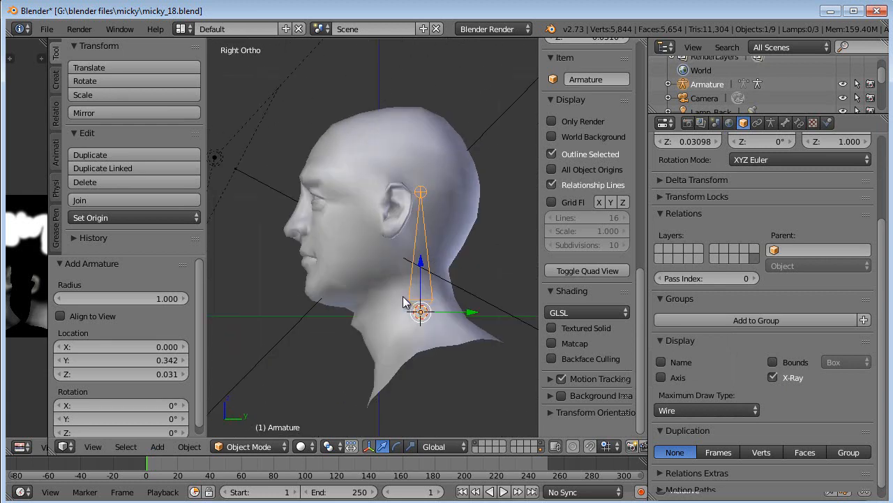
Display the armature's bones as B-Bones in the armature data settings.
{"action": "scroll", "coordinate": [781, 413], "scroll_direction": "down", "scroll_amount": 1}
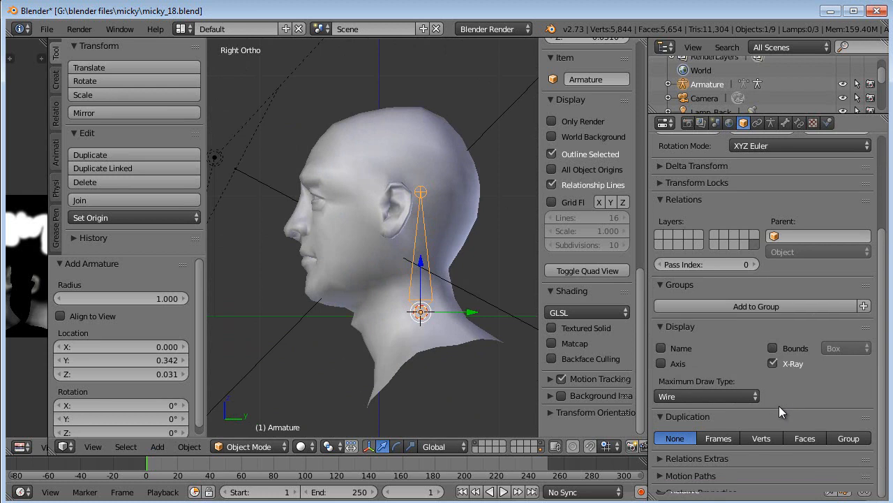
{"action": "left_click", "coordinate": [771, 123]}
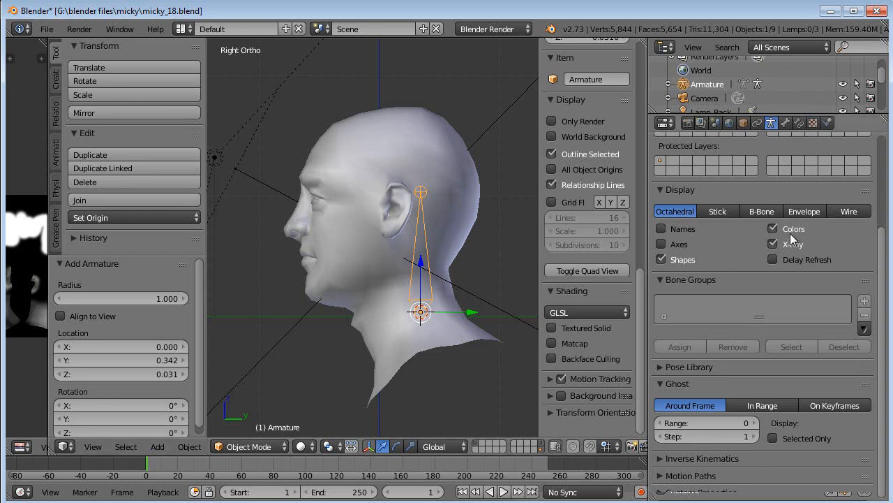
{"action": "left_click", "coordinate": [762, 211]}
{"action": "scroll", "coordinate": [463, 227], "scroll_direction": "up", "scroll_amount": 2}
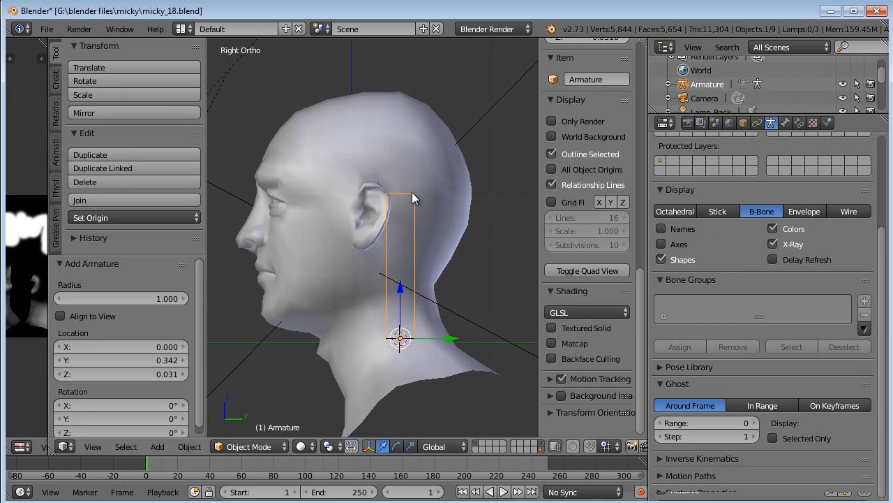
{"action": "scroll", "coordinate": [393, 223], "scroll_direction": "down", "scroll_amount": 2}
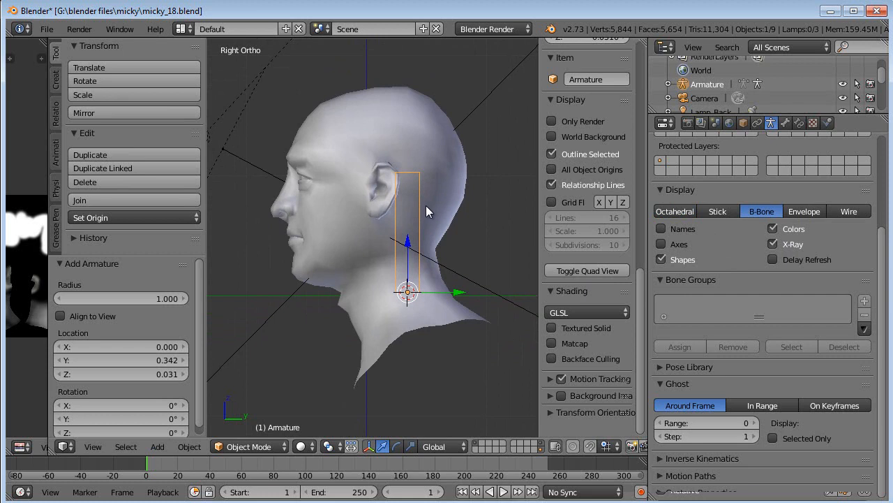
{"action": "scroll", "coordinate": [428, 254], "scroll_direction": "up", "scroll_amount": 2}
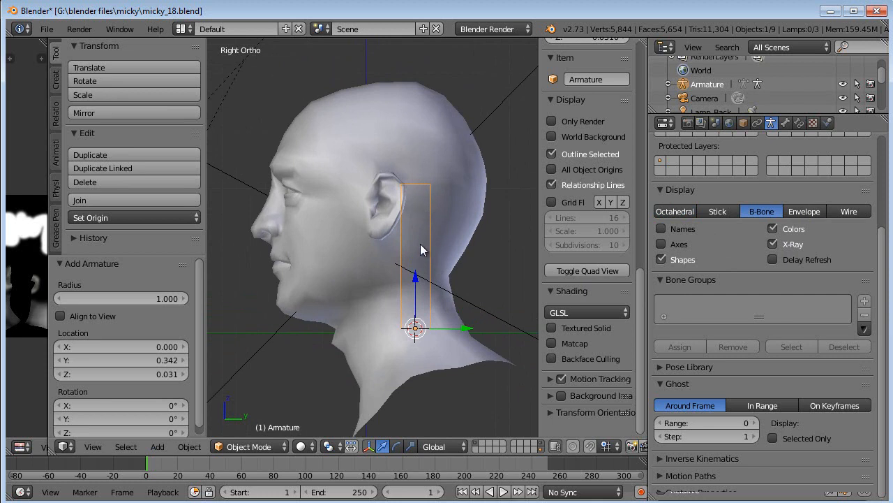
{"action": "middle_click_drag", "start_coordinate": [420, 246], "coordinate": [434, 235], "text": "shift"}
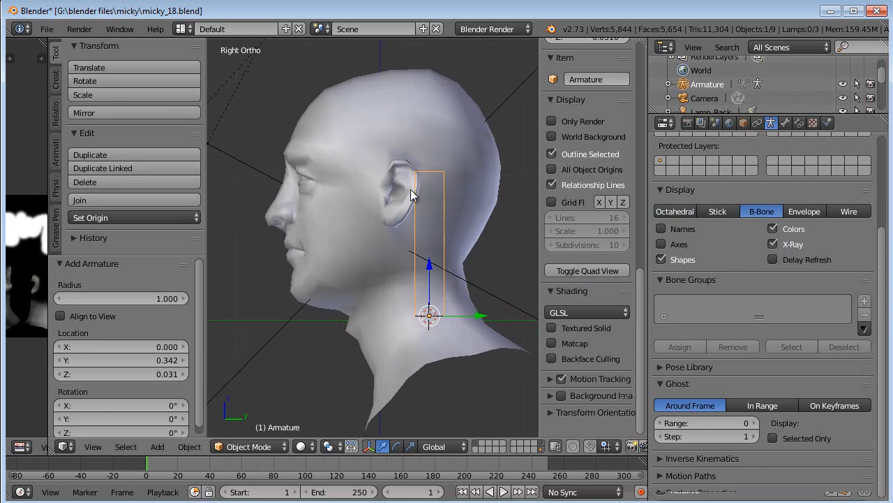
In Edit Mode, move the bone's tip up to the crown of the head and its root down to the base of the neck.
{"action": "key", "text": "Tab"}
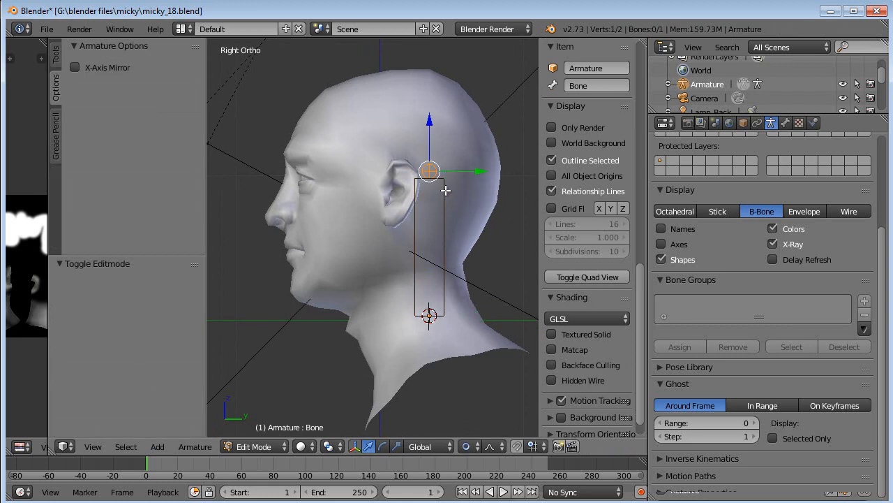
{"action": "key", "text": "g"}
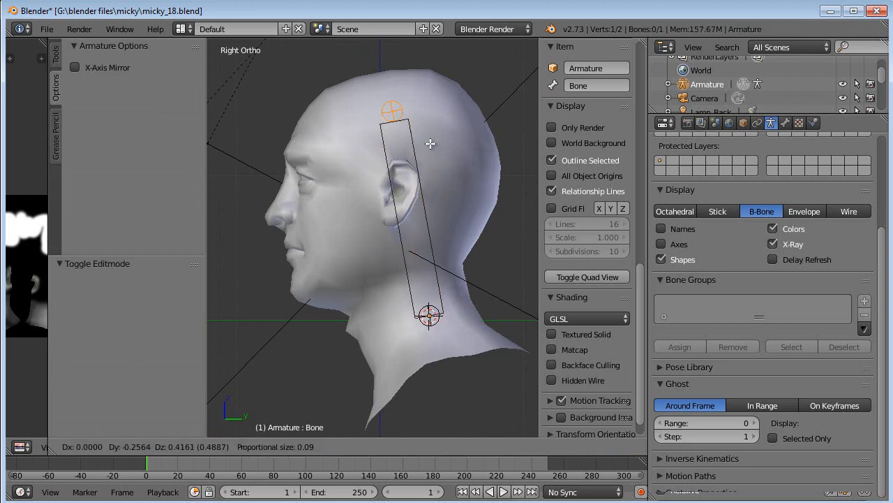
{"action": "left_click", "coordinate": [427, 105]}
{"action": "right_click", "coordinate": [429, 320]}
{"action": "key", "text": "g"}
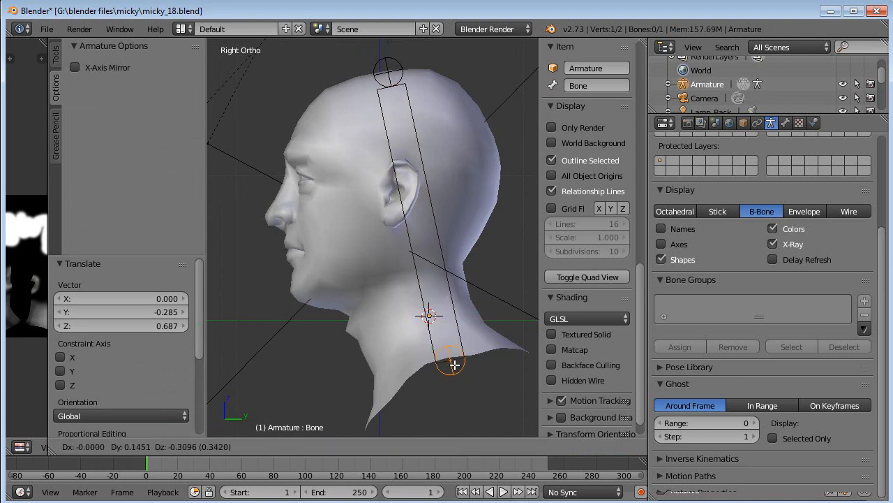
{"action": "left_click", "coordinate": [464, 372]}
Select the whole bone and subdivide it with one cut.
{"action": "right_click", "coordinate": [460, 294]}
{"action": "key", "text": "w"}
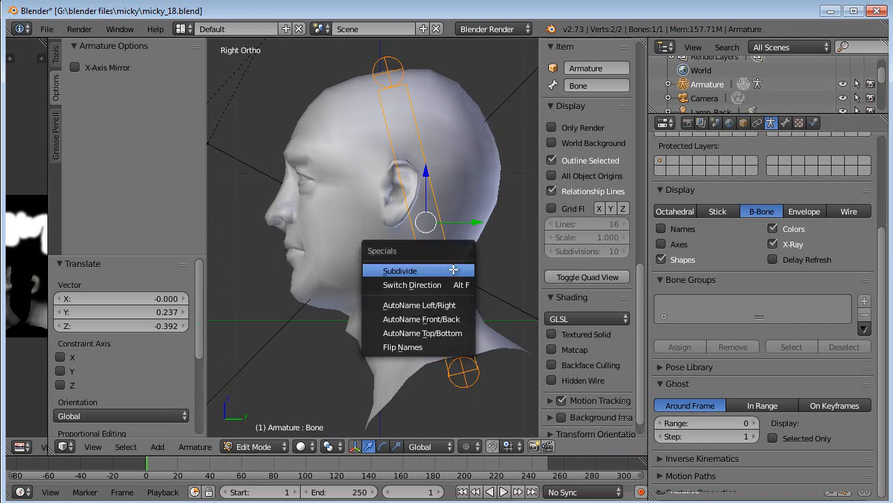
{"action": "left_click", "coordinate": [417, 271]}
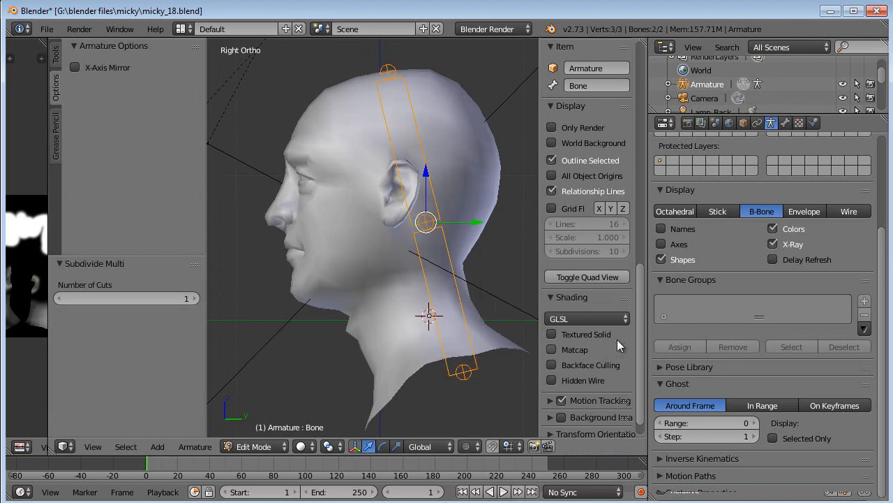
Enable the 3D View: Screencast Keys add-on in the user preferences and start its display in the viewport.
{"action": "scroll", "coordinate": [623, 357], "scroll_direction": "down", "scroll_amount": 2}
{"action": "left_click", "coordinate": [46, 30]}
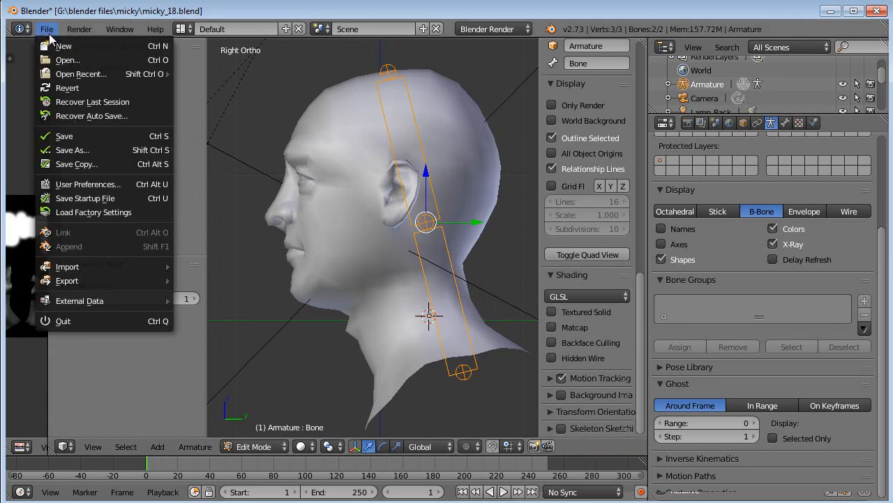
{"action": "left_click", "coordinate": [103, 184]}
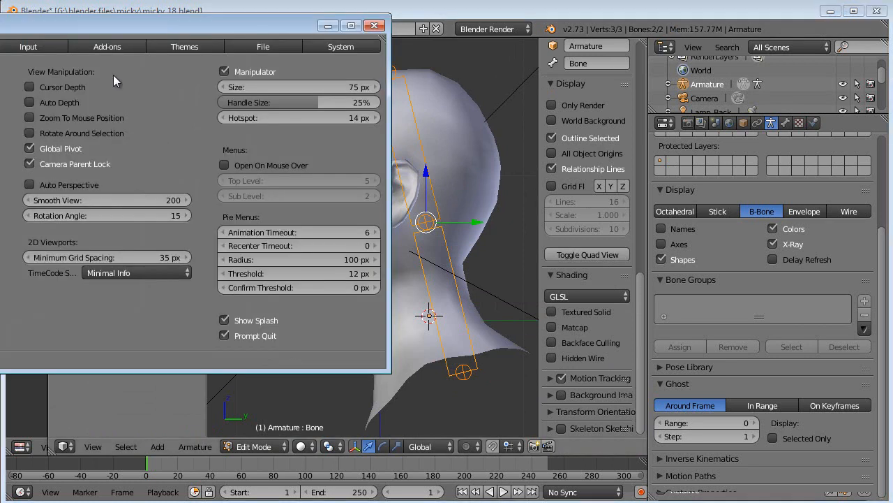
{"action": "left_click", "coordinate": [96, 42]}
{"action": "left_click_drag", "start_coordinate": [100, 23], "coordinate": [195, 62]}
{"action": "left_click", "coordinate": [157, 103]}
{"action": "type", "text": "scree"}
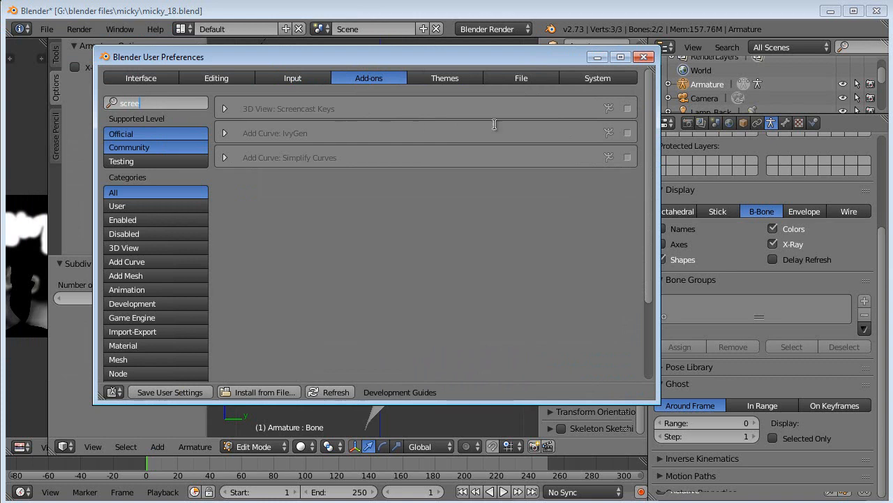
{"action": "left_click", "coordinate": [628, 108]}
{"action": "left_click", "coordinate": [643, 57]}
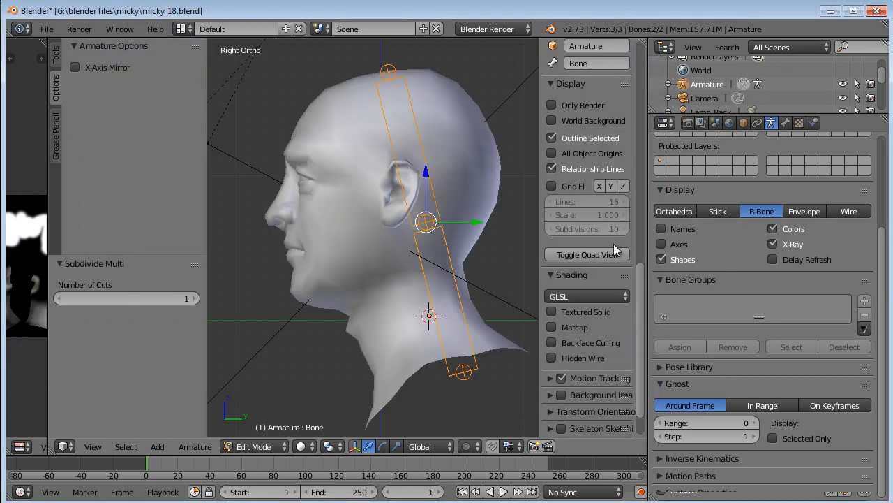
{"action": "scroll", "coordinate": [636, 302], "scroll_direction": "down", "scroll_amount": 2}
{"action": "left_click", "coordinate": [587, 424]}
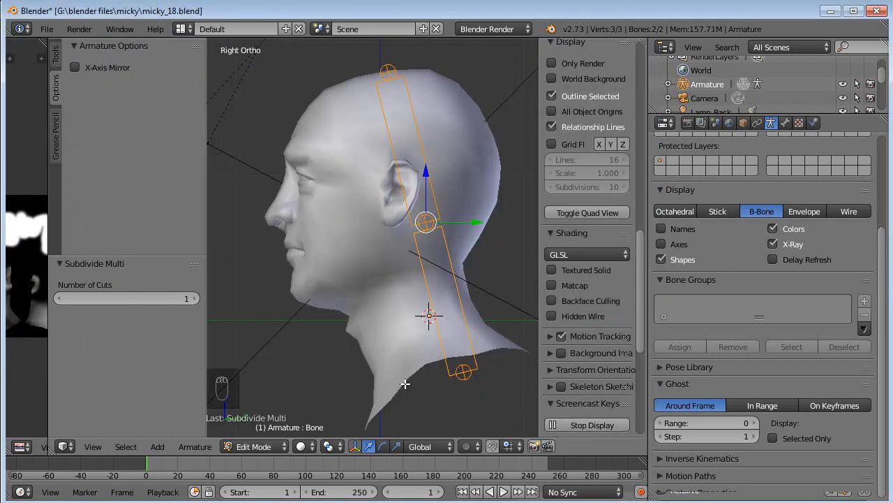
Set the bone subdivision to 2 cuts and move the lower joint down about 0.44 towards the base of the neck.
{"action": "middle_click_drag", "start_coordinate": [429, 358], "coordinate": [405, 344], "text": "shift"}
{"action": "right_click", "coordinate": [423, 229]}
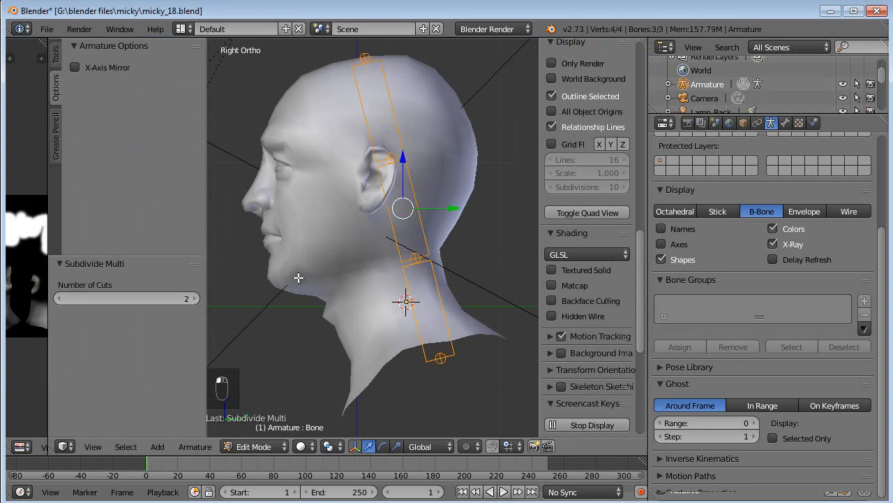
{"action": "right_click", "coordinate": [392, 183]}
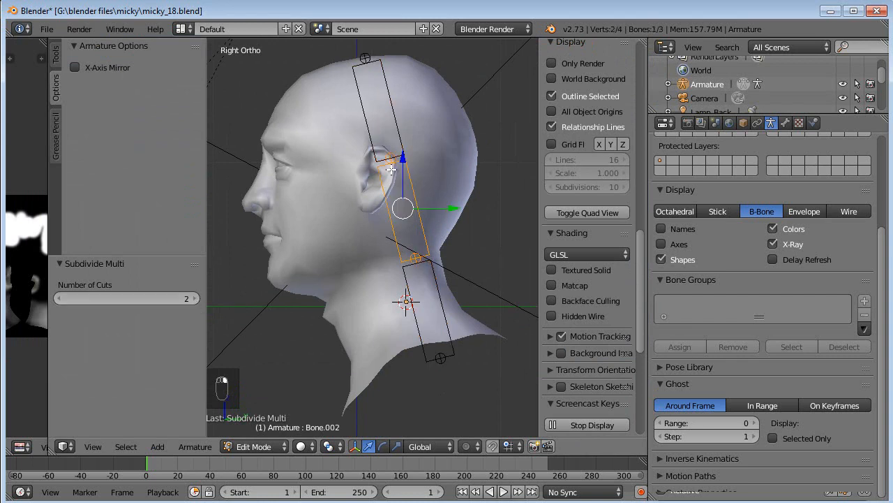
{"action": "key", "text": "g"}
{"action": "right_click", "coordinate": [392, 171]}
{"action": "right_click", "coordinate": [416, 255]}
{"action": "key", "text": "g"}
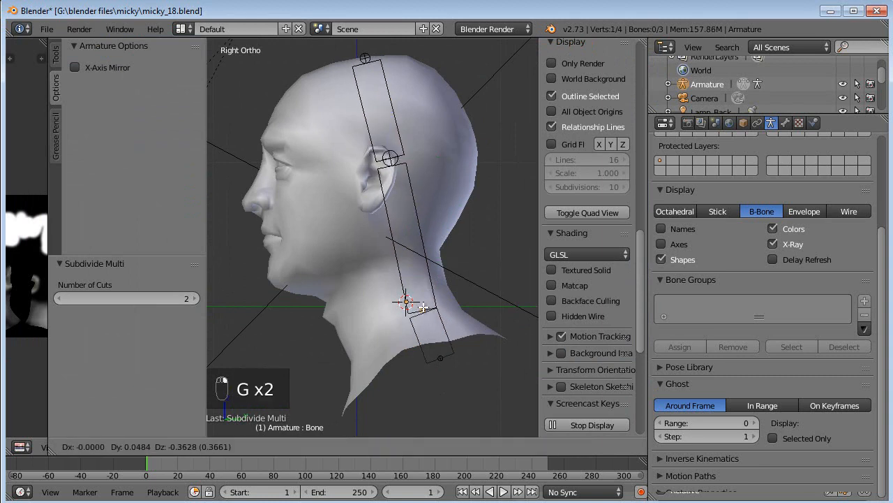
{"action": "left_click", "coordinate": [424, 323]}
Lower the upper joint from the ear to the base of the skull and nudge the top bone's tip at the crown slightly.
{"action": "right_click", "coordinate": [390, 159]}
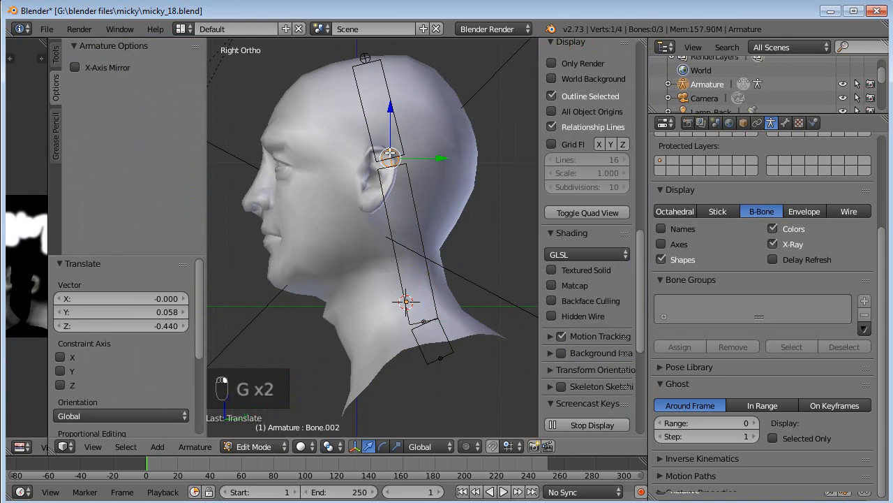
{"action": "key", "text": "g"}
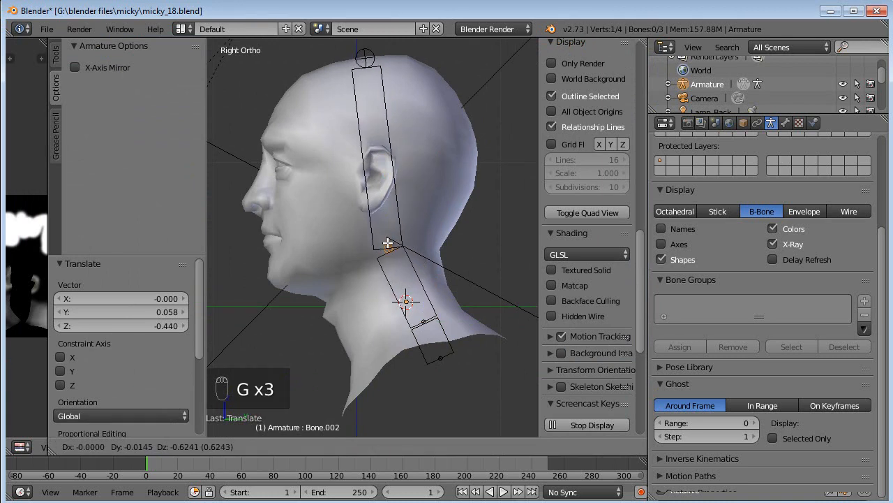
{"action": "left_click", "coordinate": [394, 260]}
{"action": "right_click", "coordinate": [360, 54]}
{"action": "key", "text": "g"}
{"action": "left_click", "coordinate": [366, 50]}
Reposition the joint between the head and neck bones, trying it lower in the neck before placing it just below the ear.
{"action": "right_click", "coordinate": [392, 261]}
{"action": "key", "text": "g"}
{"action": "left_click", "coordinate": [389, 256]}
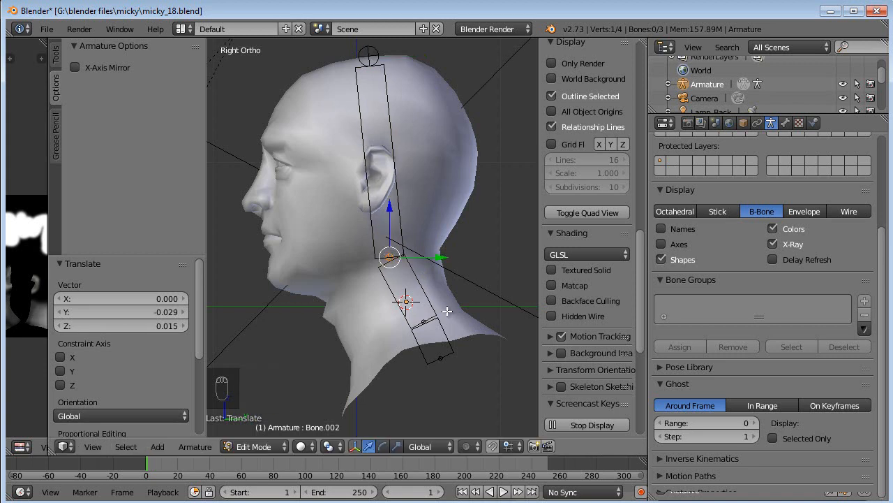
{"action": "right_click", "coordinate": [390, 254]}
{"action": "right_click", "coordinate": [390, 258]}
{"action": "key", "text": "g"}
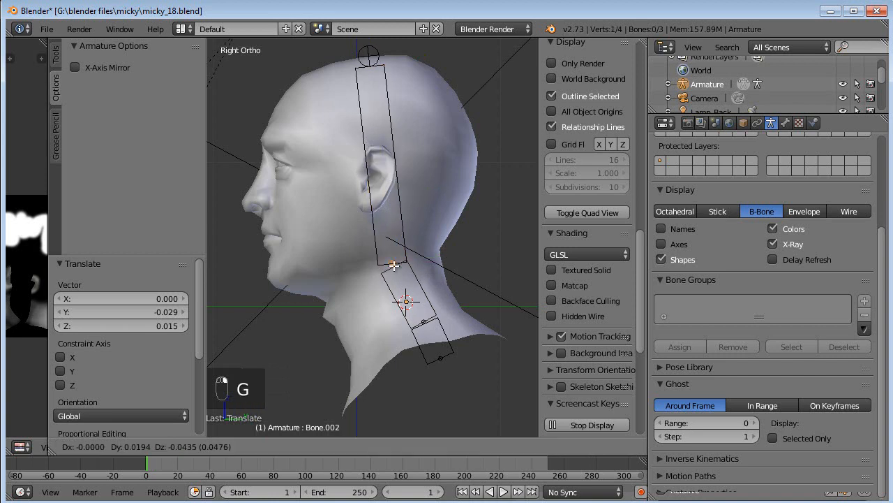
{"action": "left_click", "coordinate": [396, 276]}
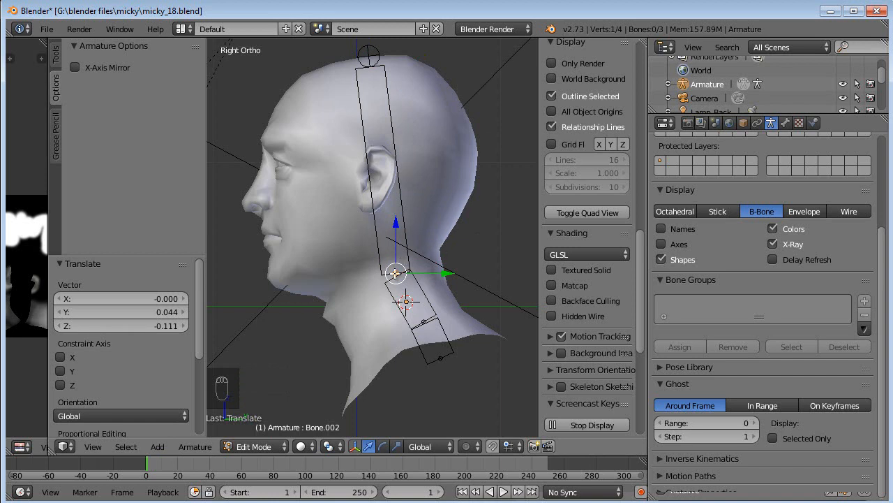
{"action": "key", "text": "g"}
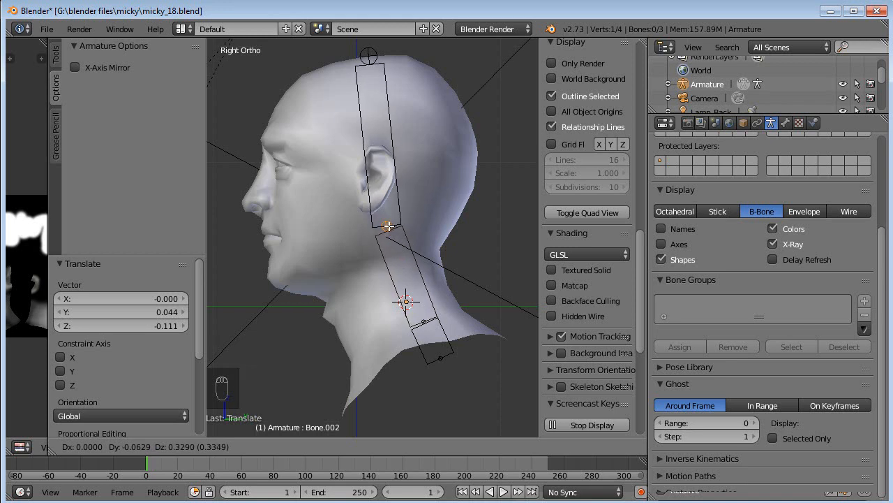
{"action": "left_click", "coordinate": [388, 225]}
Shift the lower neck joint slightly forward and lower the bottom bone's root by about 0.08.
{"action": "right_click", "coordinate": [425, 319]}
{"action": "key", "text": "g"}
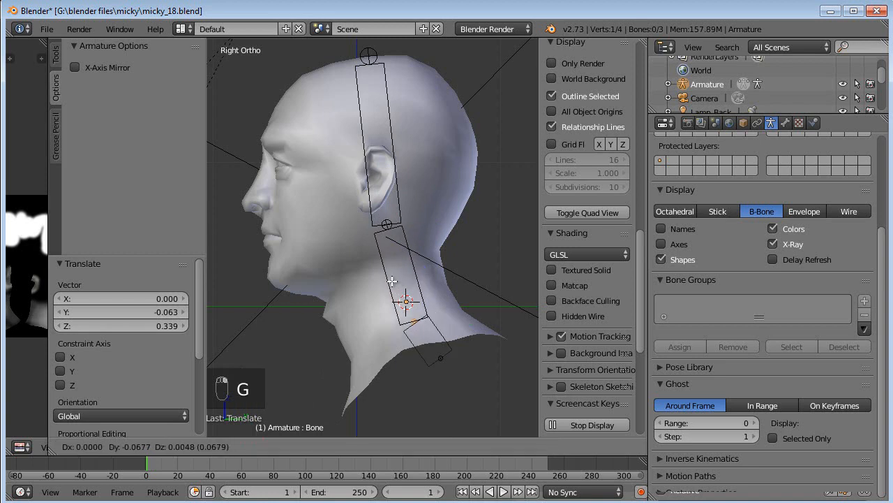
{"action": "left_click", "coordinate": [452, 354]}
{"action": "key", "text": "g"}
{"action": "left_click", "coordinate": [447, 332]}
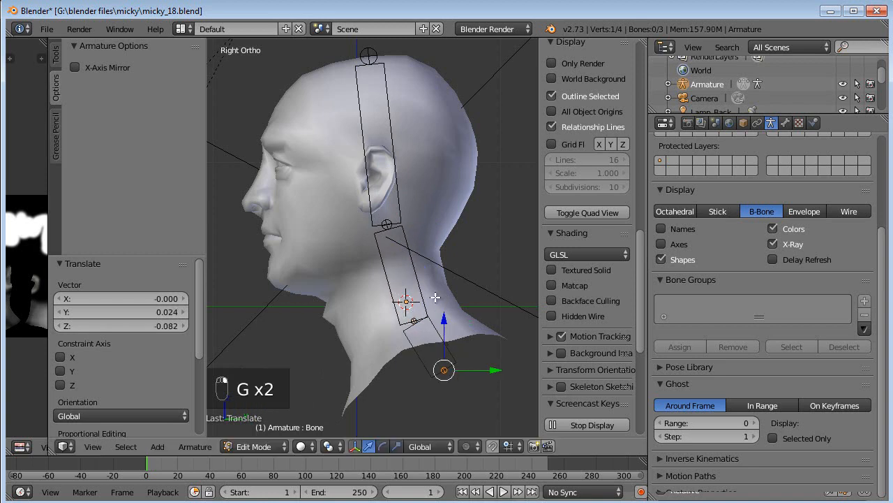
Fine-tune the position of the joint between the head and neck bones just below the ear.
{"action": "right_click", "coordinate": [395, 235]}
{"action": "key", "text": "g"}
{"action": "left_click", "coordinate": [389, 231]}
{"action": "key", "text": "g"}
{"action": "left_click", "coordinate": [391, 231]}
{"action": "scroll", "coordinate": [454, 275], "scroll_direction": "down", "scroll_amount": 2}
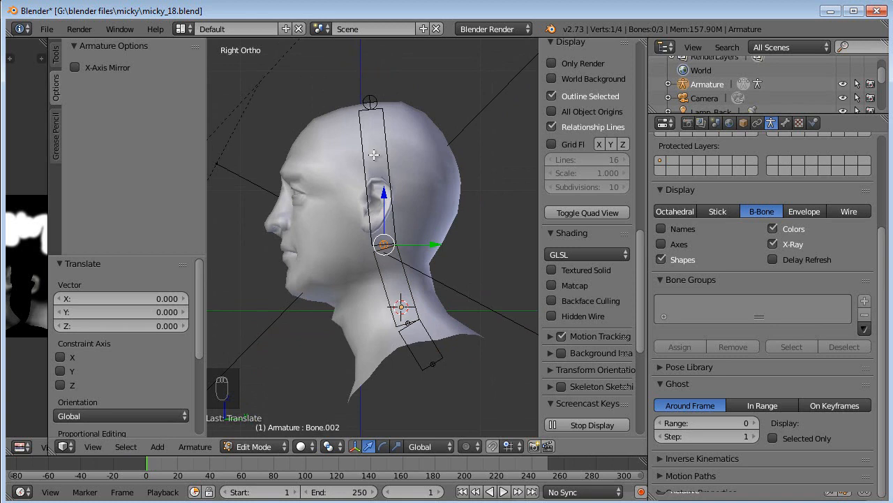
Select the top bone and rename the armature object as Micky Head Rig.
{"action": "right_click", "coordinate": [392, 140]}
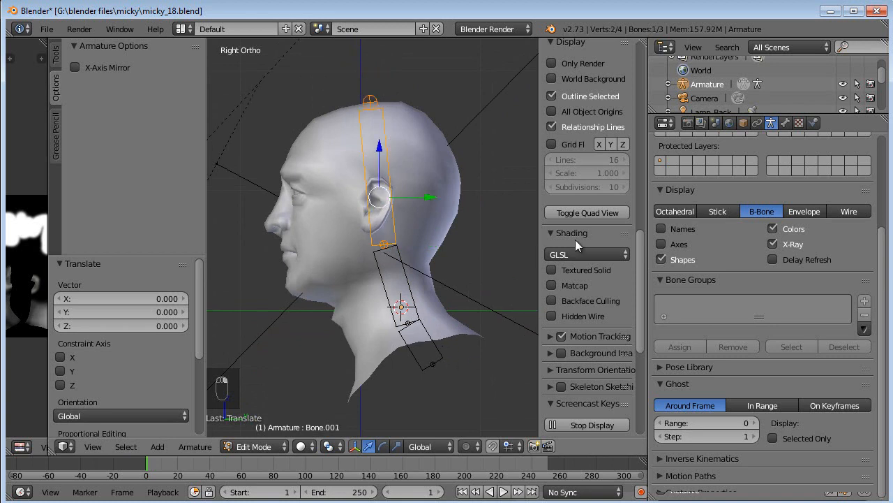
{"action": "left_click_drag", "start_coordinate": [638, 257], "coordinate": [649, 155]}
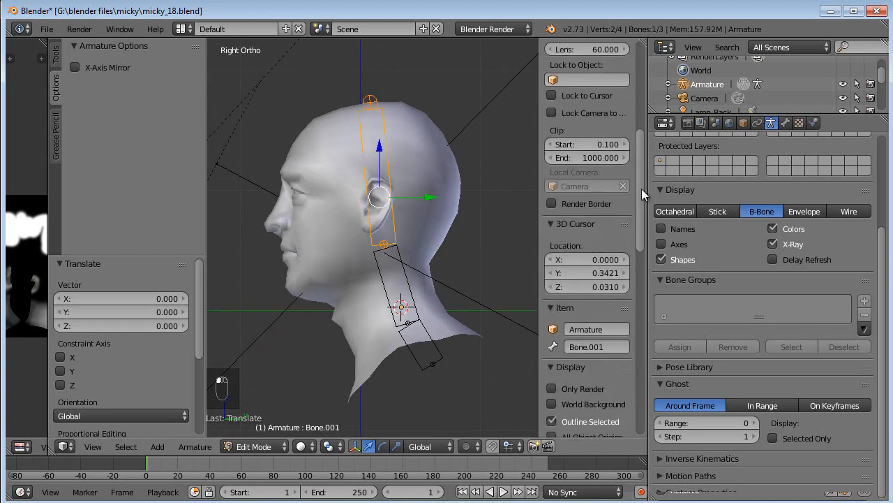
{"action": "left_click", "coordinate": [595, 347]}
{"action": "left_click", "coordinate": [613, 330]}
{"action": "left_click", "coordinate": [614, 331]}
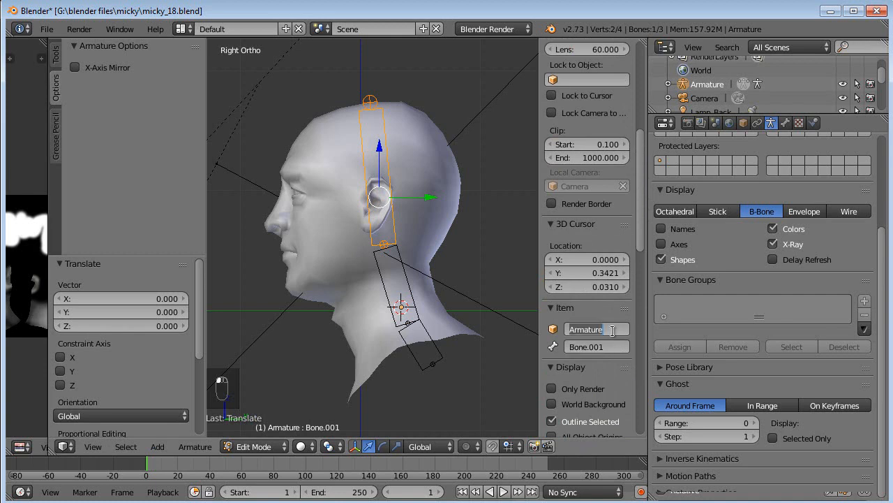
{"action": "type", "text": "Micky Rig"}
{"action": "key", "text": "Return"}
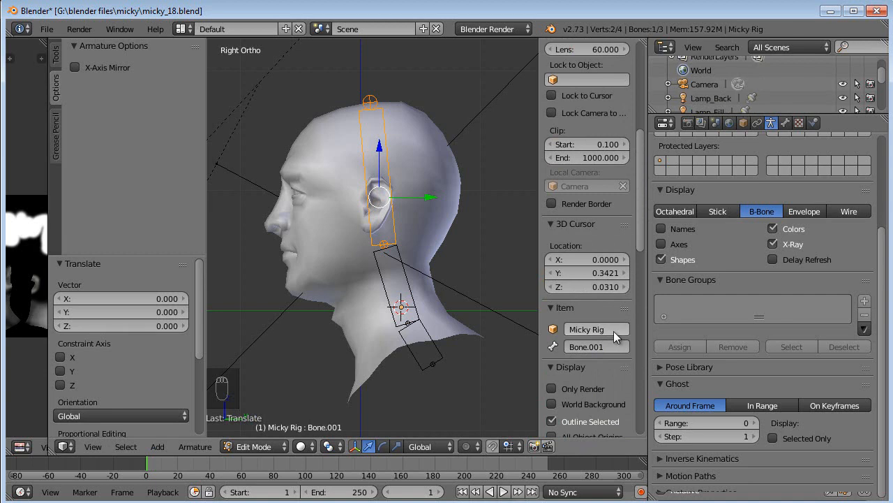
{"action": "left_click", "coordinate": [601, 330]}
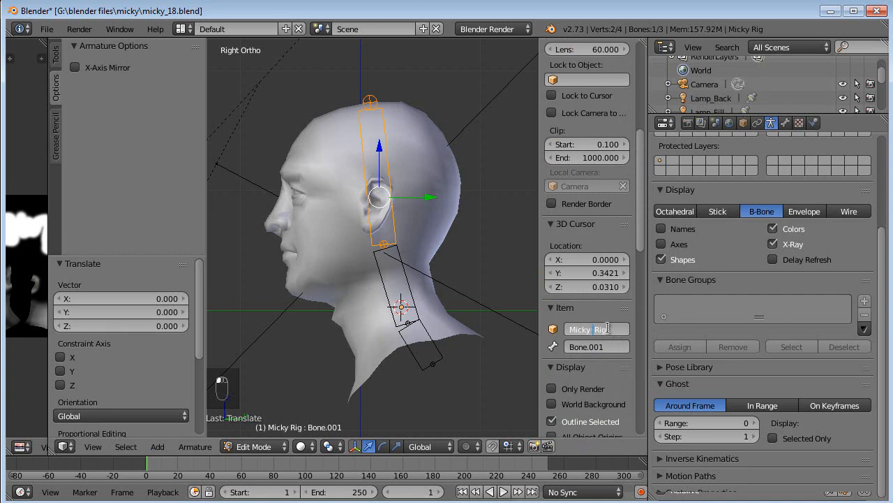
{"action": "key", "text": "Return"}
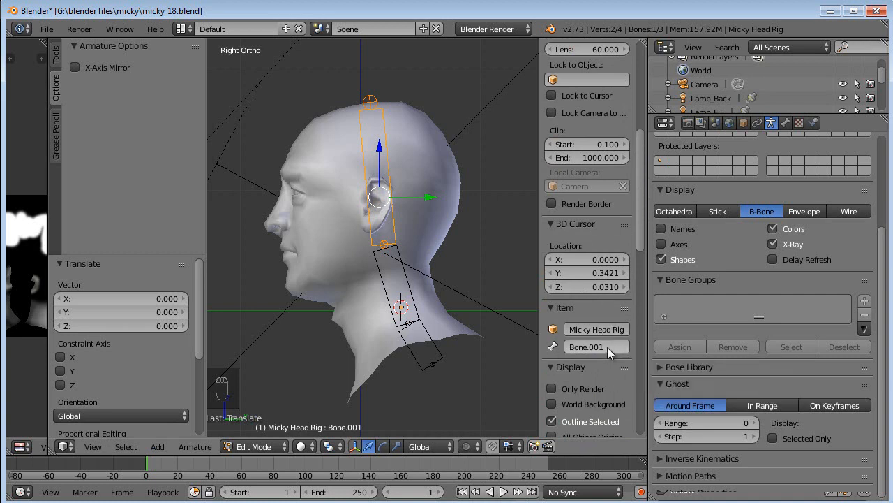
Rename the top bone as head.
{"action": "left_click", "coordinate": [607, 347]}
{"action": "type", "text": "head"}
{"action": "key", "text": "Return"}
Rename the middle bone as neck and the bottom bone as spine, and reselect the neck bone.
{"action": "right_click", "coordinate": [406, 266]}
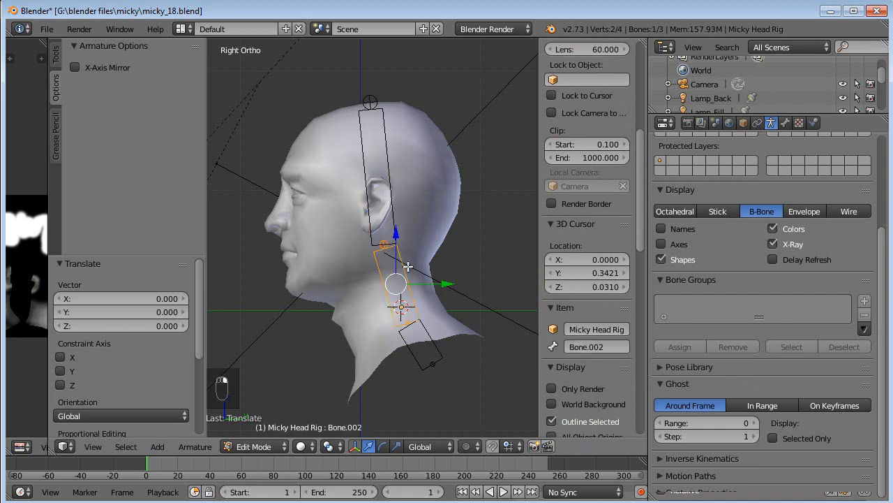
{"action": "left_click", "coordinate": [599, 349]}
{"action": "type", "text": "neck"}
{"action": "key", "text": "Return"}
{"action": "right_click", "coordinate": [420, 348]}
{"action": "left_click", "coordinate": [600, 348]}
{"action": "type", "text": "spine"}
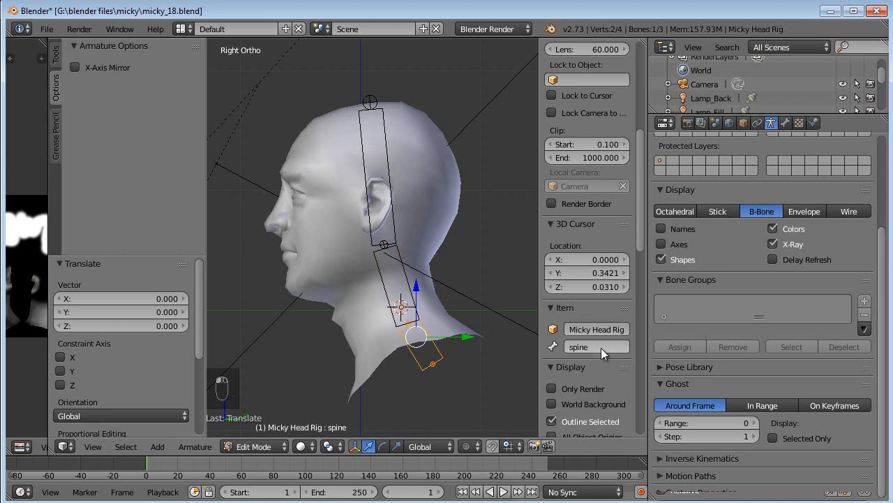
{"action": "right_click", "coordinate": [404, 275]}
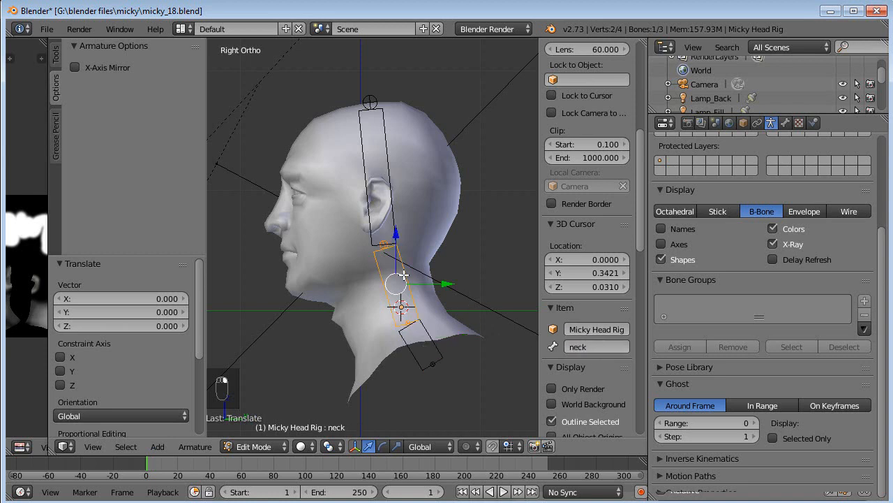
{"action": "middle_click_drag", "start_coordinate": [466, 335], "coordinate": [467, 318], "text": "shift"}
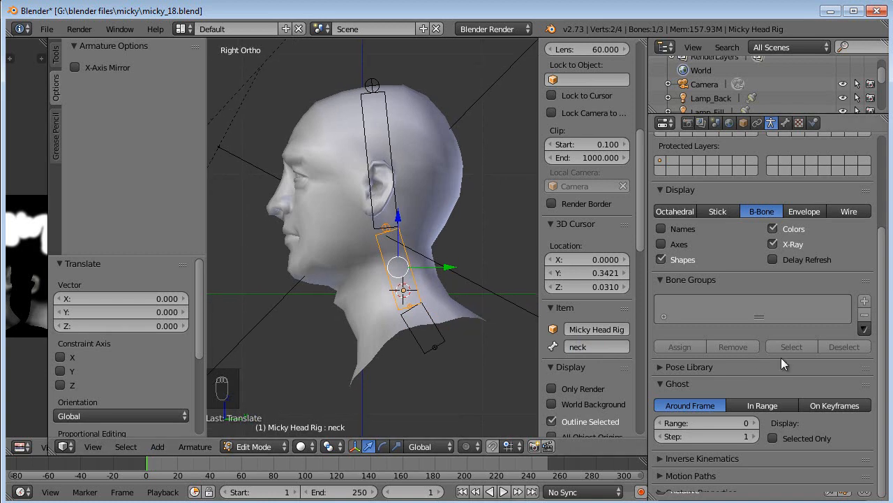
Switch the Micky Head Rig armature to Pose Mode and view it at an angle.
{"action": "left_click", "coordinate": [251, 446]}
{"action": "left_click", "coordinate": [266, 395]}
{"action": "middle_click_drag", "start_coordinate": [286, 392], "coordinate": [447, 379]}
Try rotating the neck bone in several directions to check how it bends.
{"action": "right_click", "coordinate": [404, 269]}
{"action": "key", "text": "r"}
{"action": "key", "text": "r"}
{"action": "right_click", "coordinate": [399, 377]}
{"action": "right_click", "coordinate": [409, 287]}
{"action": "key", "text": "r"}
{"action": "right_click", "coordinate": [411, 273]}
{"action": "right_click", "coordinate": [401, 308]}
{"action": "key", "text": "r"}
{"action": "right_click", "coordinate": [375, 218]}
{"action": "middle_click_drag", "start_coordinate": [408, 339], "coordinate": [365, 327]}
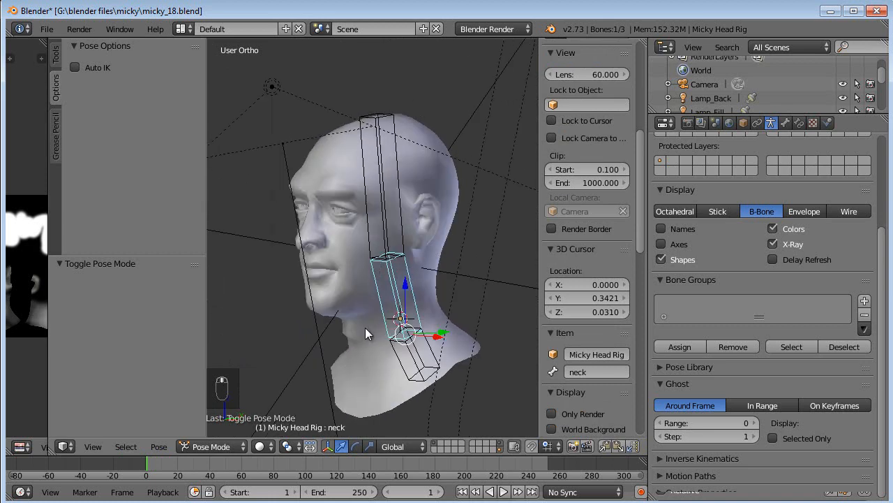
{"action": "middle_click_drag", "start_coordinate": [440, 300], "coordinate": [439, 287]}
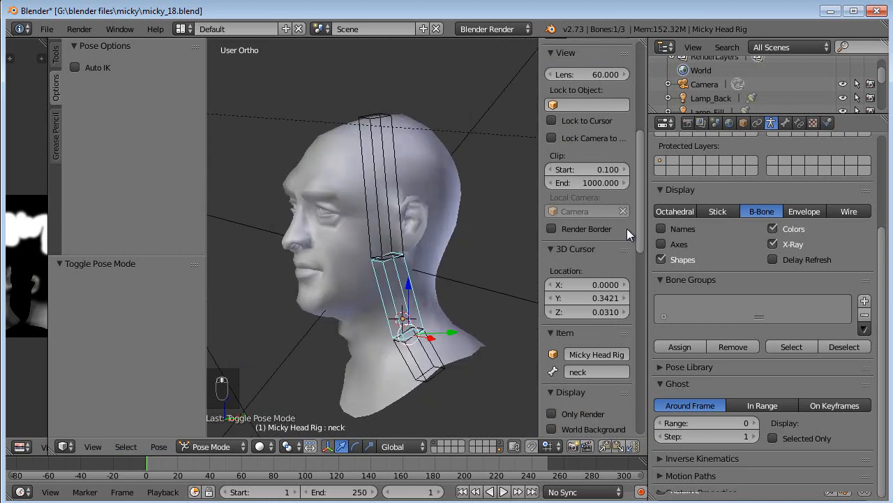
In the neck bone's Deform settings, raise the Curved Bones segments to 4.
{"action": "left_click", "coordinate": [785, 123]}
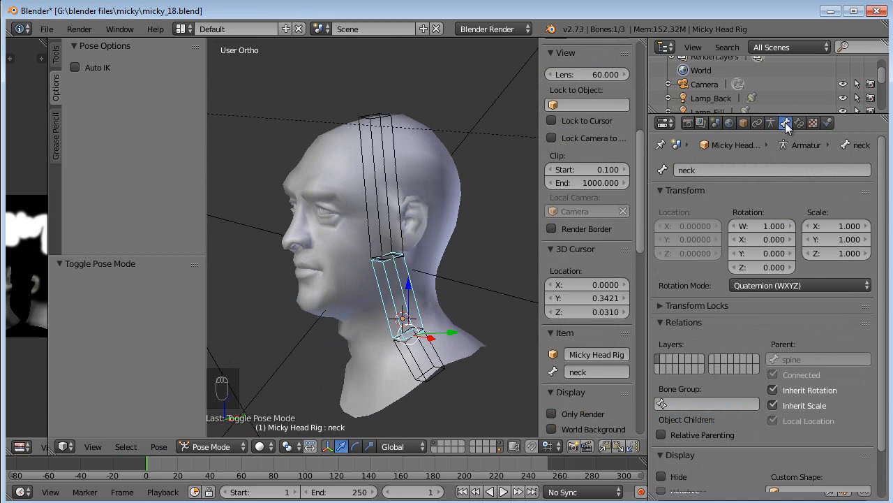
{"action": "scroll", "coordinate": [794, 379], "scroll_direction": "down", "scroll_amount": 2}
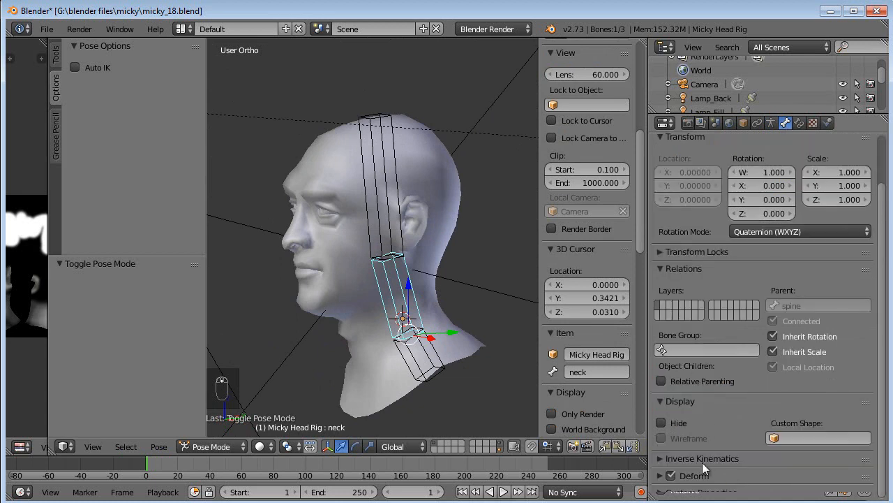
{"action": "left_click", "coordinate": [661, 476]}
{"action": "scroll", "coordinate": [733, 441], "scroll_direction": "down", "scroll_amount": 4}
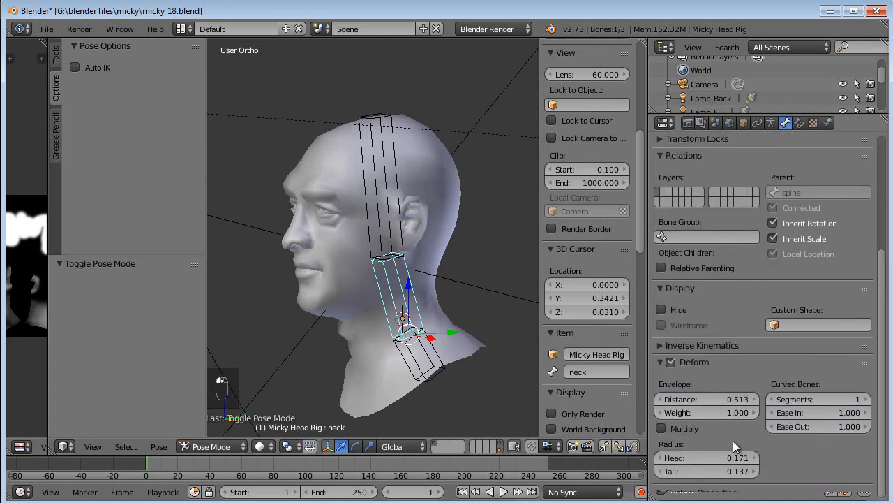
{"action": "left_click", "coordinate": [866, 399]}
{"action": "left_click", "coordinate": [866, 400]}
{"action": "left_click", "coordinate": [866, 399]}
Test-rotate the head bone freely to check how the segmented neck bone curves with it.
{"action": "middle_click_drag", "start_coordinate": [531, 342], "coordinate": [354, 253]}
{"action": "right_click", "coordinate": [387, 235]}
{"action": "key", "text": "r"}
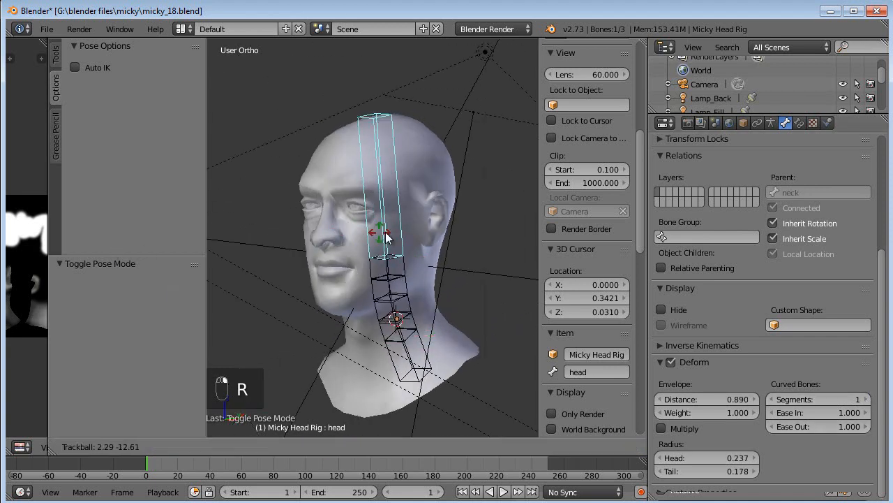
{"action": "right_click", "coordinate": [411, 256]}
{"action": "mouse_move", "coordinate": [377, 290]}
{"action": "middle_mouse_down"}
{"action": "mouse_move", "coordinate": [406, 287]}
{"action": "mouse_move", "coordinate": [379, 289]}
{"action": "middle_mouse_up"}
{"action": "key", "text": "r"}
{"action": "key", "text": "r"}
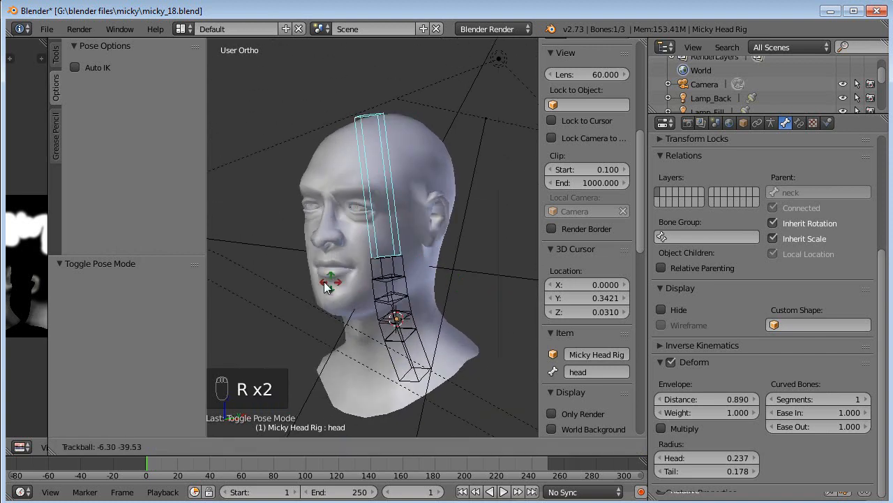
{"action": "right_click", "coordinate": [408, 281]}
In Edit Mode, scale the head bone's B-Bone thickness up about 7 times to enclose the skull.
{"action": "key", "text": "KP_3"}
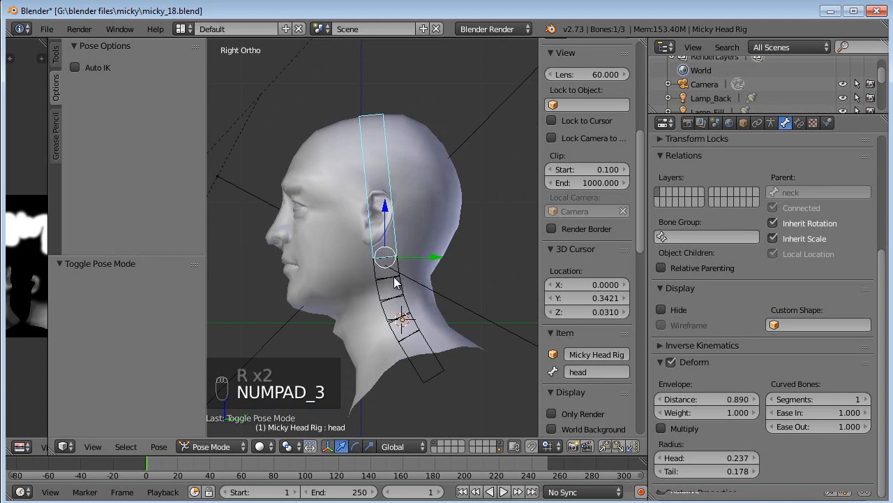
{"action": "key", "text": "Tab"}
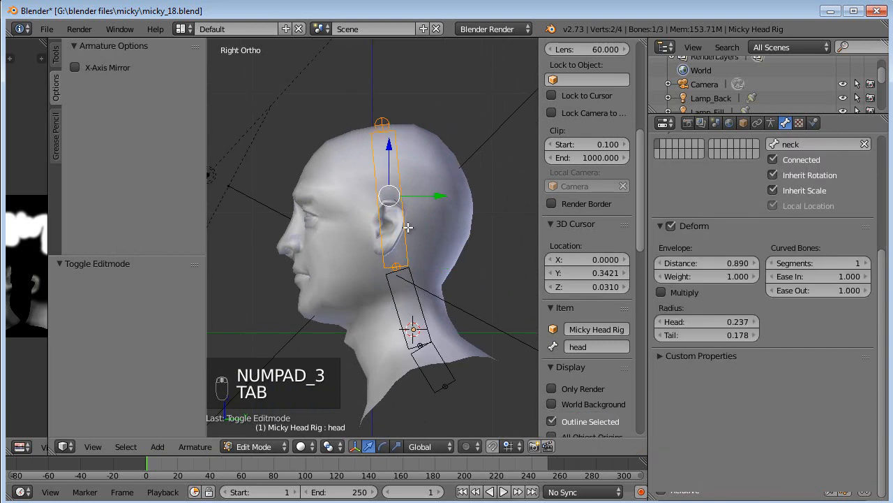
{"action": "key", "text": "ctrl+alt+s"}
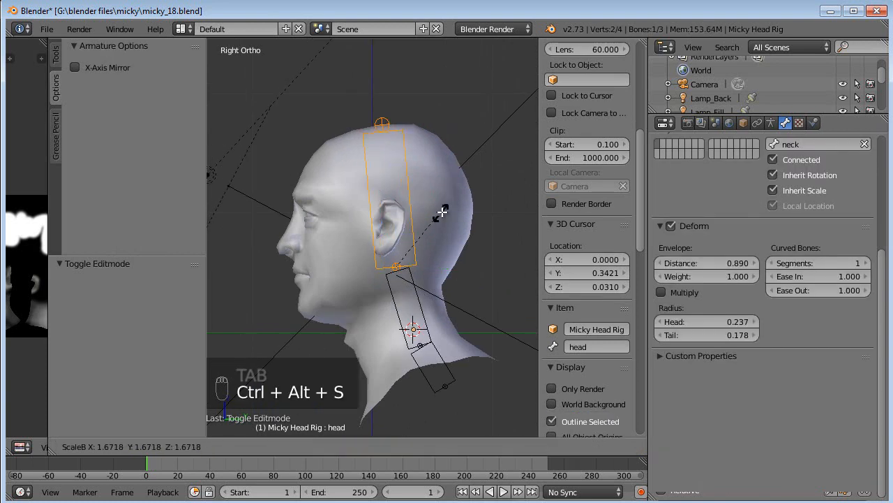
{"action": "left_click", "coordinate": [303, 111]}
Narrow the head bone's B-Bone box along the X axis to roughly the width across the ears.
{"action": "key", "text": "KP_1"}
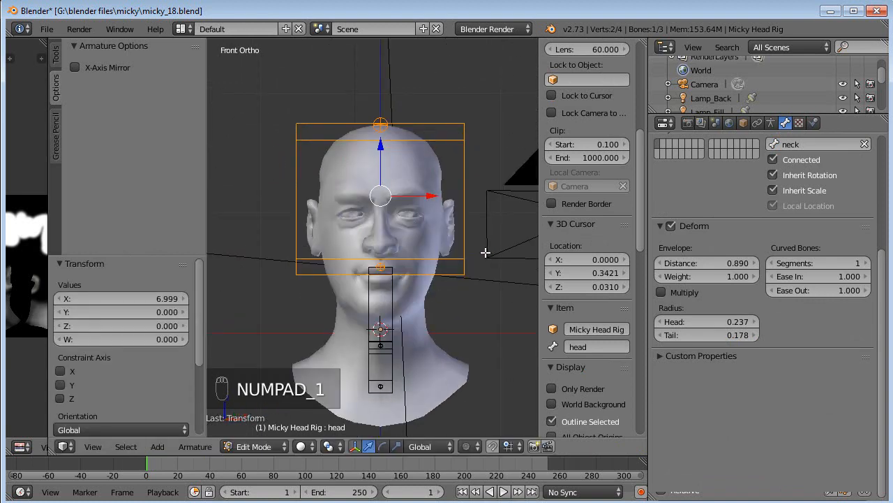
{"action": "middle_click_drag", "start_coordinate": [406, 236], "coordinate": [463, 315]}
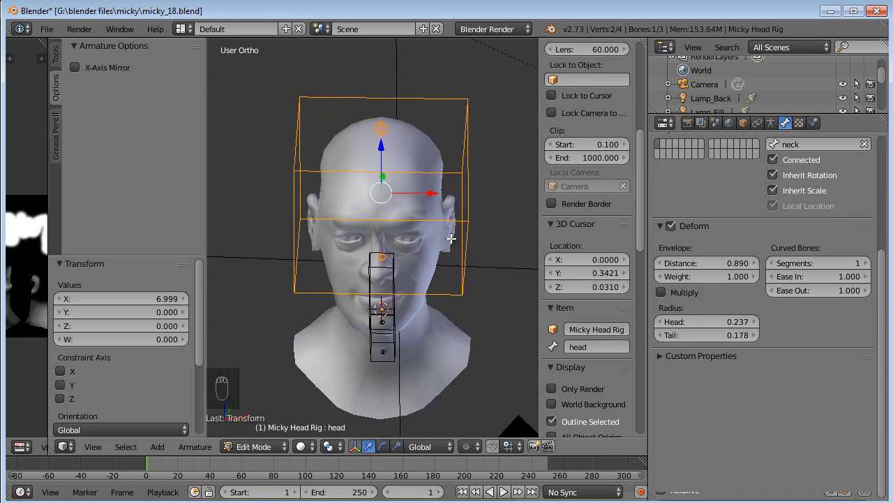
{"action": "key", "text": "ctrl+alt+s"}
{"action": "key", "text": "x"}
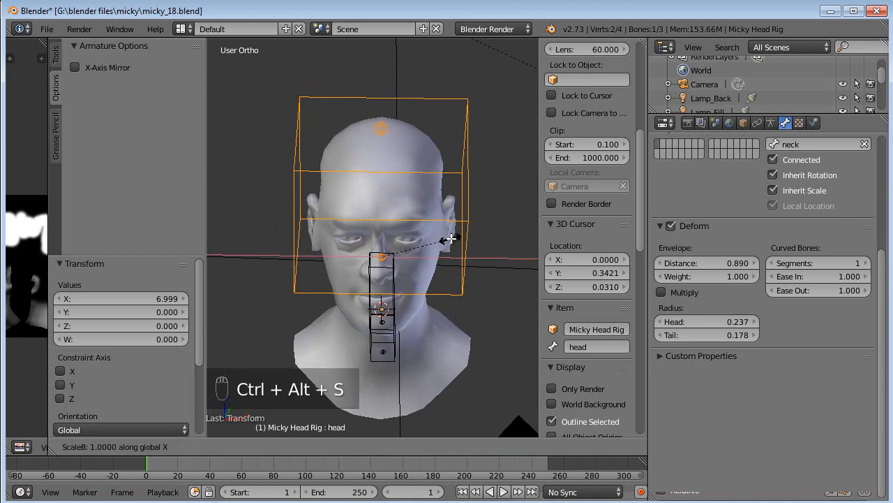
{"action": "left_click", "coordinate": [433, 235]}
Return to Pose Mode and test-rotate the enlarged head bone.
{"action": "middle_click_drag", "start_coordinate": [433, 235], "coordinate": [359, 248]}
{"action": "key", "text": "Tab"}
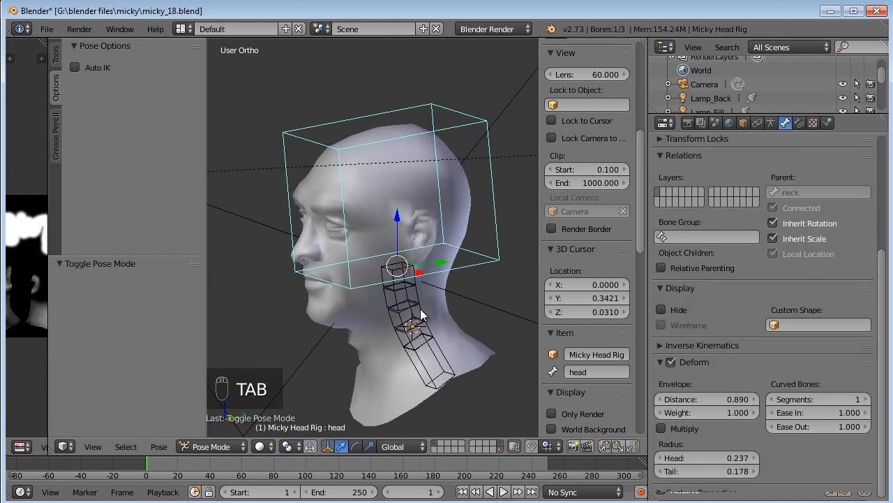
{"action": "middle_click_drag", "start_coordinate": [423, 308], "coordinate": [462, 288]}
{"action": "key", "text": "r"}
{"action": "key", "text": "r"}
{"action": "right_click", "coordinate": [409, 288]}
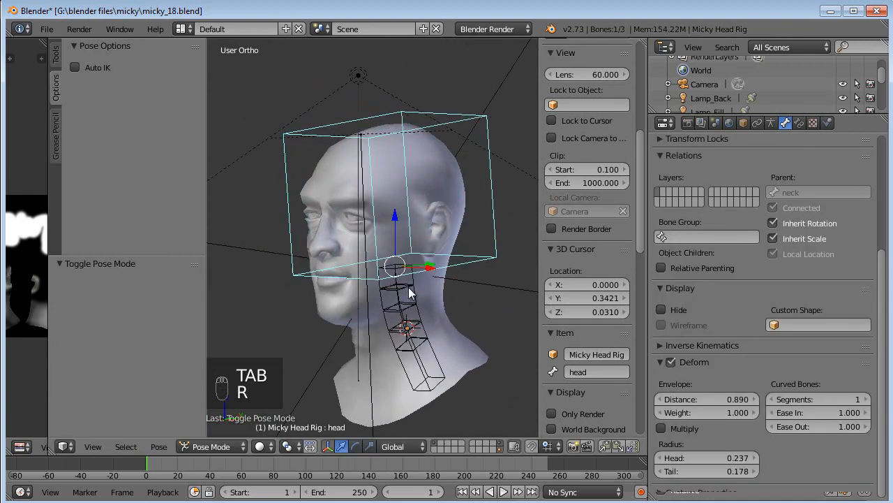
Select the spine bone and, in Edit Mode, scale its B-Bone thickness up about 2.1 times.
{"action": "key", "text": "KP_3"}
{"action": "right_click", "coordinate": [426, 359]}
{"action": "middle_click_drag", "start_coordinate": [426, 360], "coordinate": [476, 291]}
{"action": "key", "text": "Tab"}
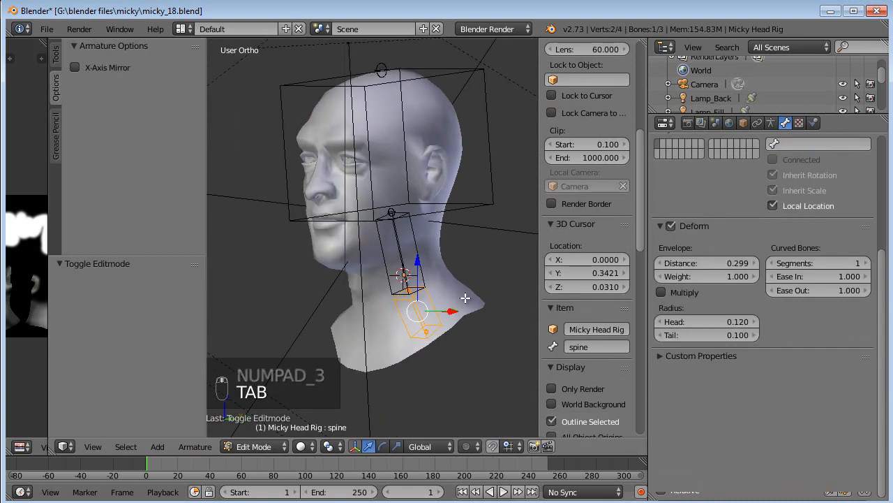
{"action": "key", "text": "ctrl+alt+s"}
{"action": "left_click", "coordinate": [520, 290]}
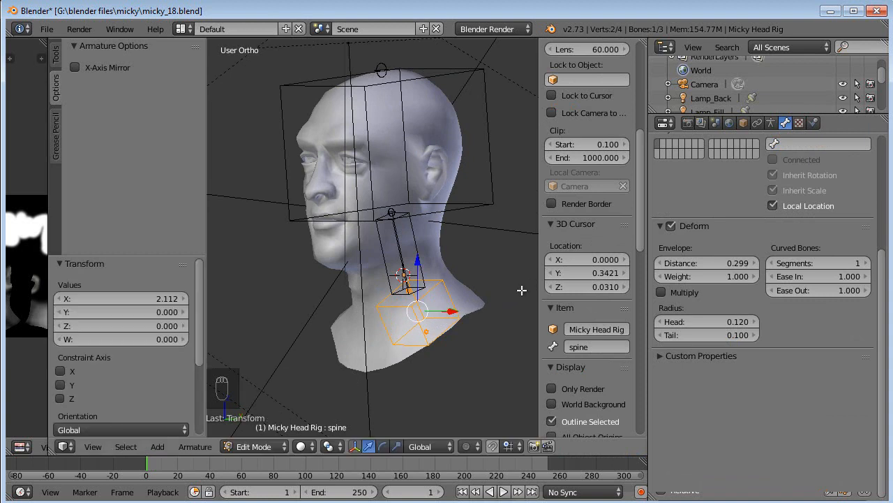
Widen the spine bone's B-Bone box along the X axis until it spans slightly more than the neck.
{"action": "key", "text": "ctrl+alt+s"}
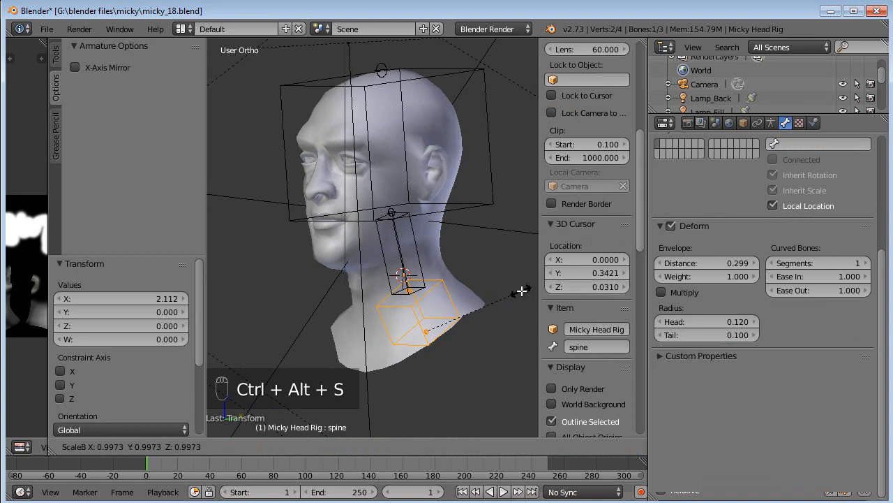
{"action": "key", "text": "x"}
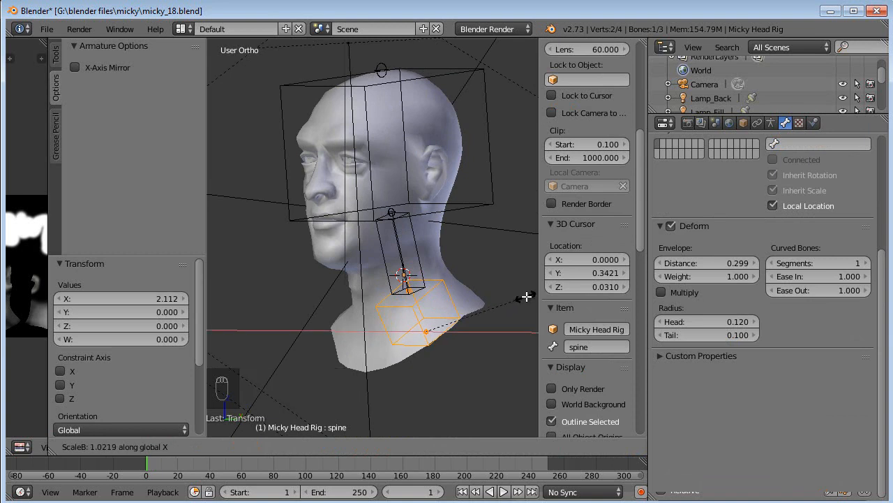
{"action": "left_click", "coordinate": [309, 300]}
{"action": "middle_click_drag", "start_coordinate": [309, 299], "coordinate": [326, 351]}
{"action": "middle_click_drag", "start_coordinate": [388, 324], "coordinate": [437, 273], "text": "shift"}
Select the head bone in Pose Mode and try a free rotation with the resized bones.
{"action": "key", "text": "Tab"}
{"action": "right_click", "coordinate": [437, 272]}
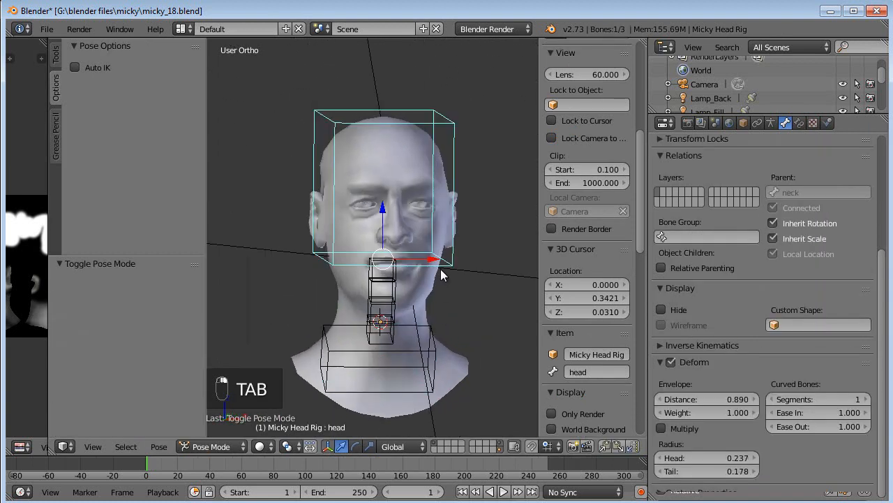
{"action": "key", "text": "r"}
{"action": "key", "text": "r"}
{"action": "left_click", "coordinate": [448, 294]}
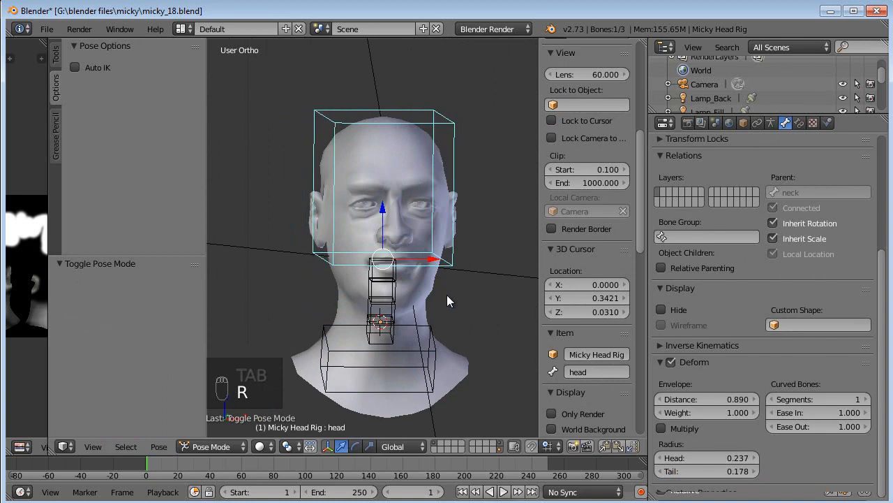
Select the right eyeball in the side view, switch to wireframe display and snap the 3D cursor to the eyeball's centre.
{"action": "key", "text": "KP_3"}
{"action": "middle_click_drag", "start_coordinate": [440, 300], "coordinate": [461, 328], "text": "shift"}
{"action": "scroll", "coordinate": [340, 262], "scroll_direction": "up", "scroll_amount": 5}
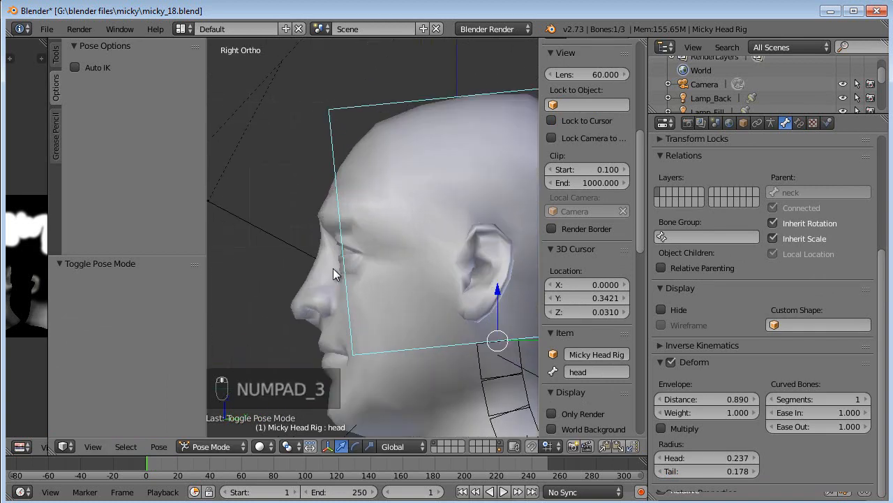
{"action": "scroll", "coordinate": [425, 269], "scroll_direction": "up", "scroll_amount": 3}
{"action": "right_click", "coordinate": [418, 281]}
{"action": "key", "text": "z"}
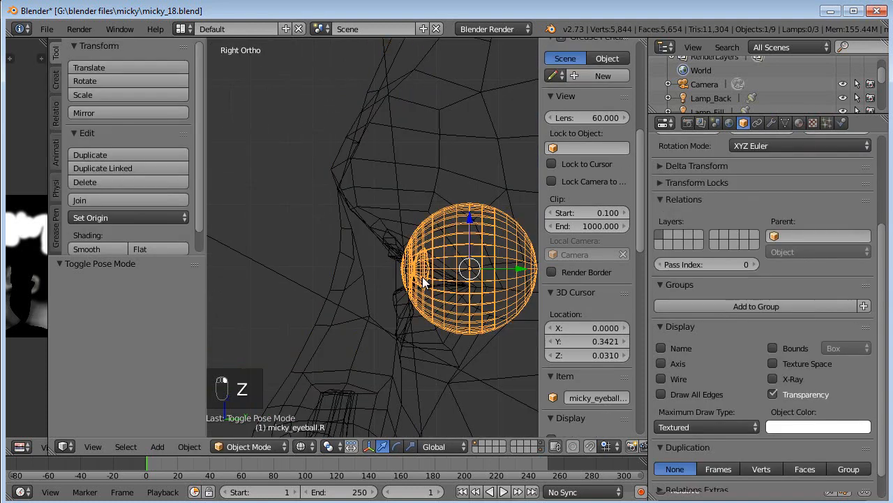
{"action": "middle_click_drag", "start_coordinate": [422, 277], "coordinate": [356, 301], "text": "shift"}
{"action": "key", "text": "shift+s"}
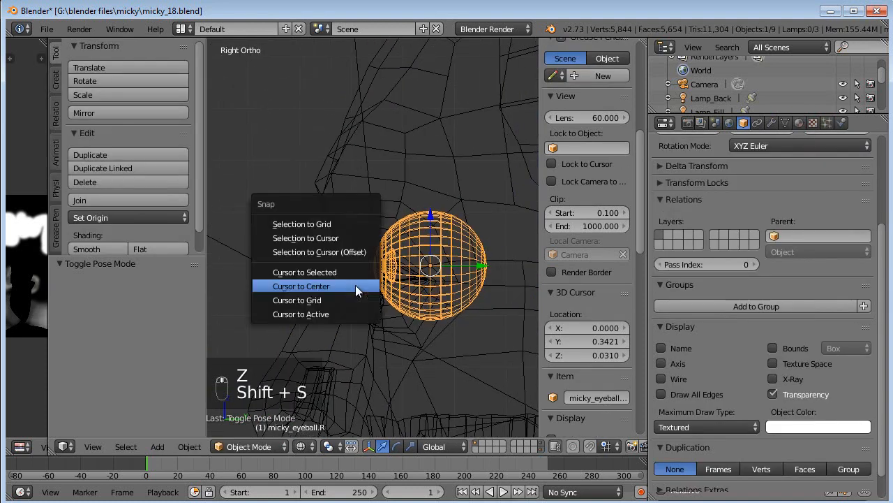
{"action": "left_click", "coordinate": [338, 272]}
Select the left eyeball and snap the 3D cursor to its centre.
{"action": "middle_click_drag", "start_coordinate": [402, 281], "coordinate": [327, 260]}
{"action": "left_click", "coordinate": [479, 263]}
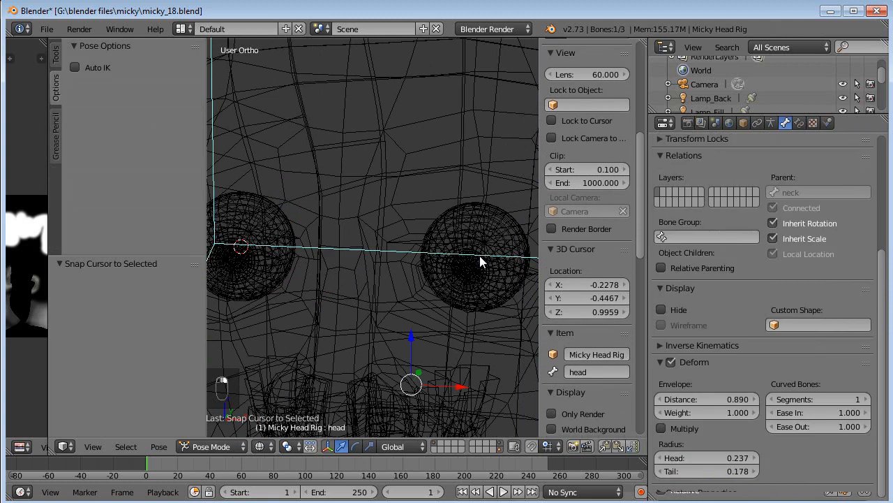
{"action": "left_click", "coordinate": [478, 271]}
{"action": "left_click", "coordinate": [492, 255]}
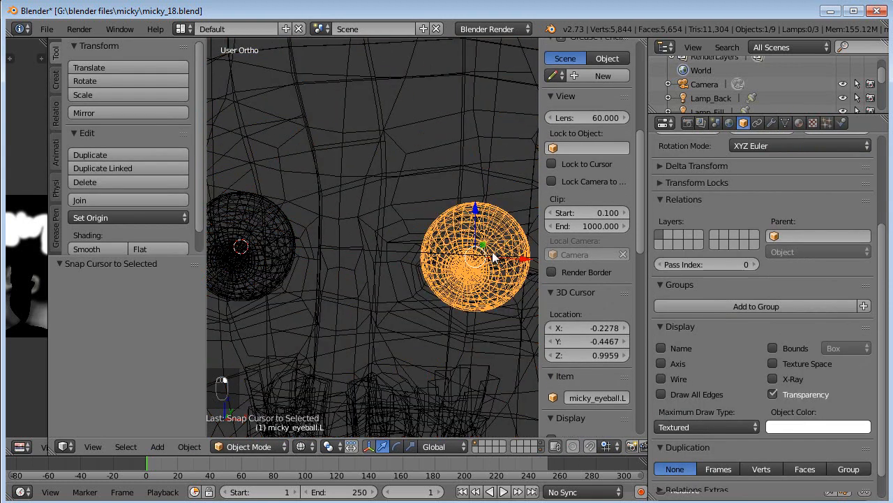
{"action": "key", "text": "shift+s"}
{"action": "left_click", "coordinate": [492, 252]}
Select the Micky Head Rig armature in the right side view and put it in Edit Mode.
{"action": "scroll", "coordinate": [489, 256], "scroll_direction": "down", "scroll_amount": 3}
{"action": "middle_click_drag", "start_coordinate": [446, 271], "coordinate": [419, 287]}
{"action": "scroll", "coordinate": [420, 300], "scroll_direction": "down", "scroll_amount": 2}
{"action": "scroll", "coordinate": [420, 307], "scroll_direction": "down", "scroll_amount": 1}
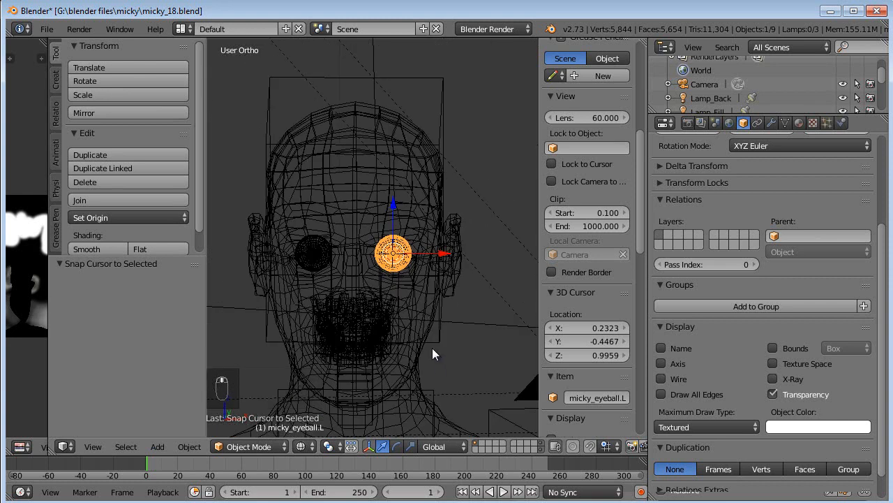
{"action": "middle_click_drag", "start_coordinate": [434, 352], "coordinate": [444, 253], "text": "shift"}
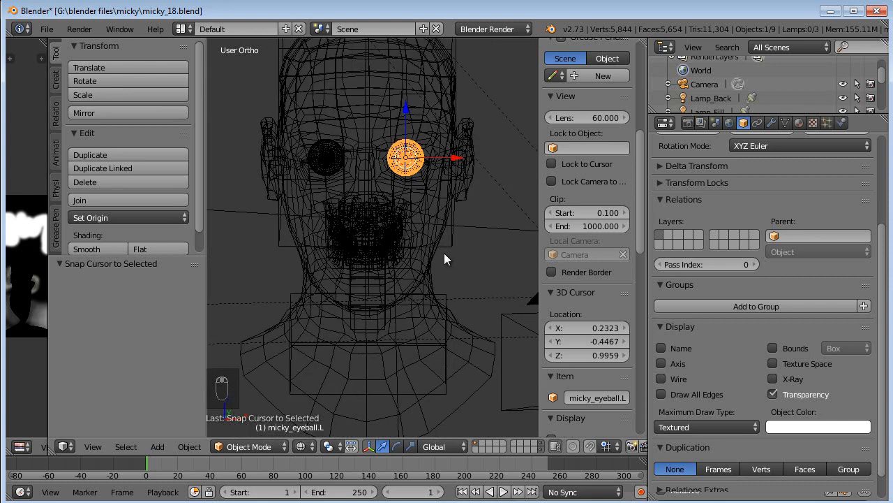
{"action": "middle_click_drag", "start_coordinate": [450, 285], "coordinate": [439, 335]}
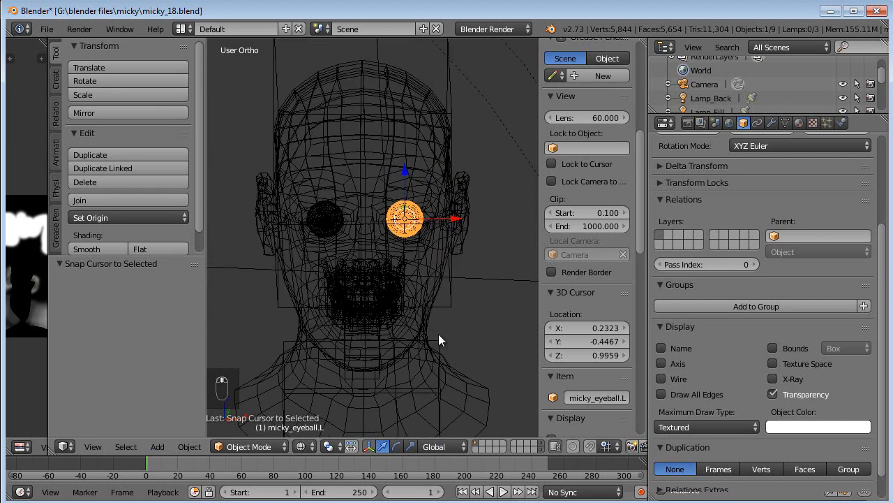
{"action": "key", "text": "KP_3"}
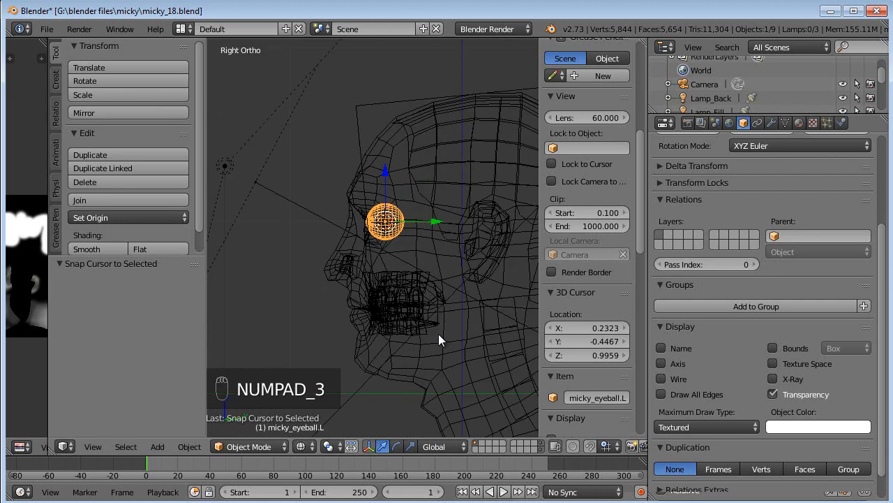
{"action": "scroll", "coordinate": [419, 326], "scroll_direction": "up", "scroll_amount": 5}
{"action": "middle_click_drag", "start_coordinate": [419, 265], "coordinate": [425, 309], "text": "shift"}
{"action": "scroll", "coordinate": [411, 217], "scroll_direction": "down", "scroll_amount": 2}
{"action": "right_click", "coordinate": [353, 87]}
{"action": "key", "text": "Tab"}
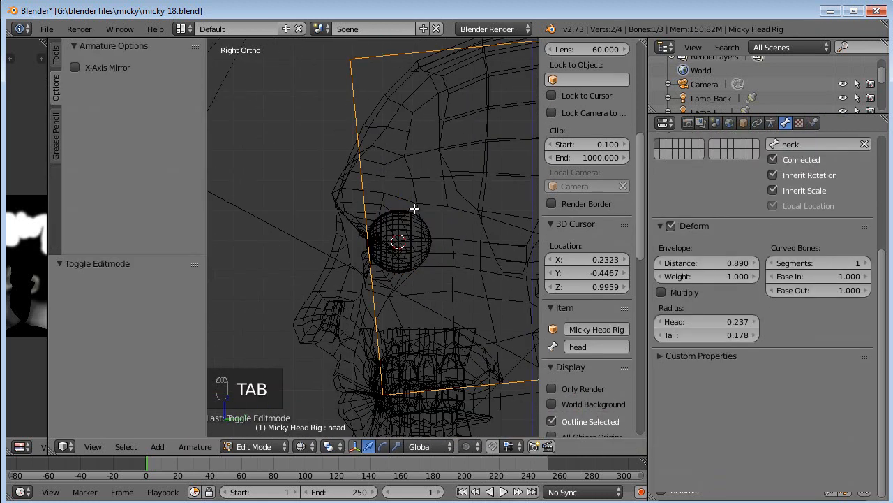
Add a new bone at the left eyeball's centre in the armature and return the view to solid display.
{"action": "key", "text": "shift+a"}
{"action": "scroll", "coordinate": [419, 206], "scroll_direction": "down", "scroll_amount": 4}
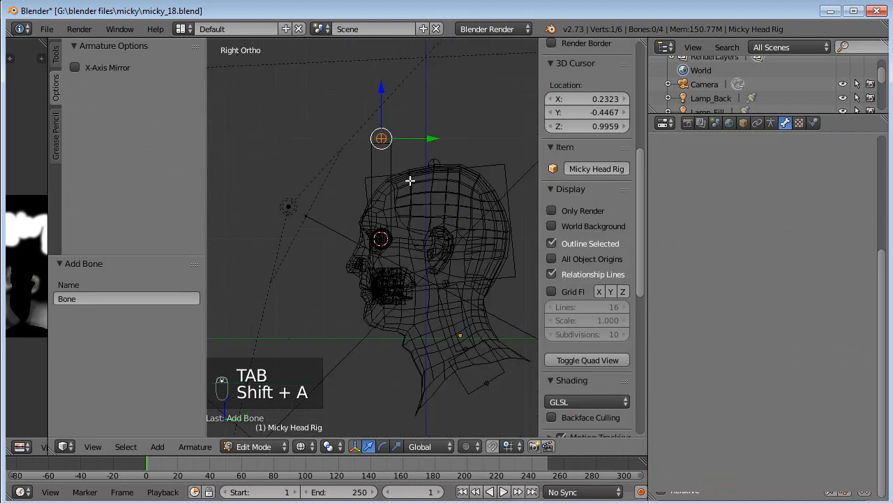
{"action": "scroll", "coordinate": [473, 147], "scroll_direction": "up", "scroll_amount": 3}
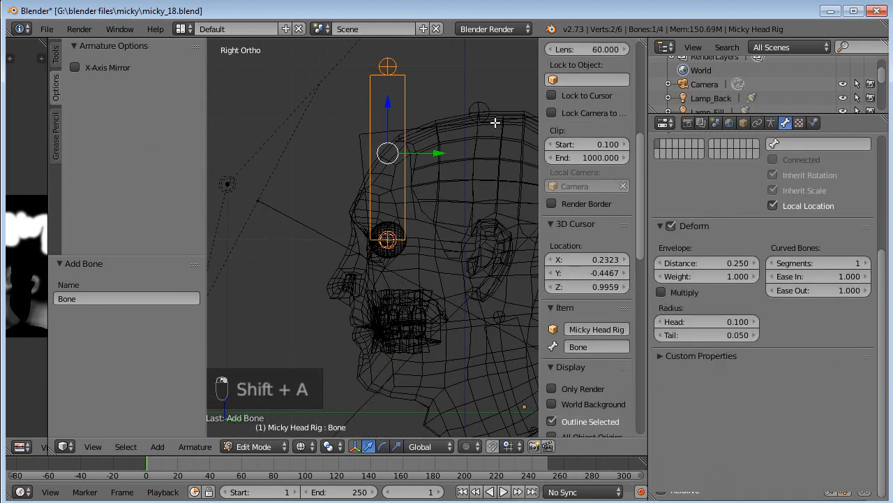
{"action": "key", "text": "z"}
{"action": "scroll", "coordinate": [485, 161], "scroll_direction": "up", "scroll_amount": 1}
{"action": "middle_click_drag", "start_coordinate": [483, 168], "coordinate": [451, 218], "text": "shift"}
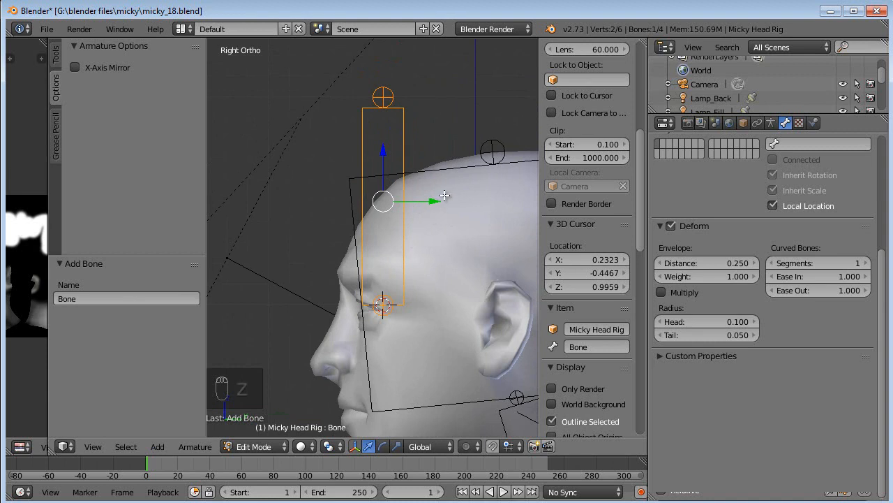
Scale the new bone to 0.119 about the 3D cursor and its B-Bone display thickness to 0.259.
{"action": "key", "text": "s"}
{"action": "right_click", "coordinate": [444, 218]}
{"action": "key", "text": "period"}
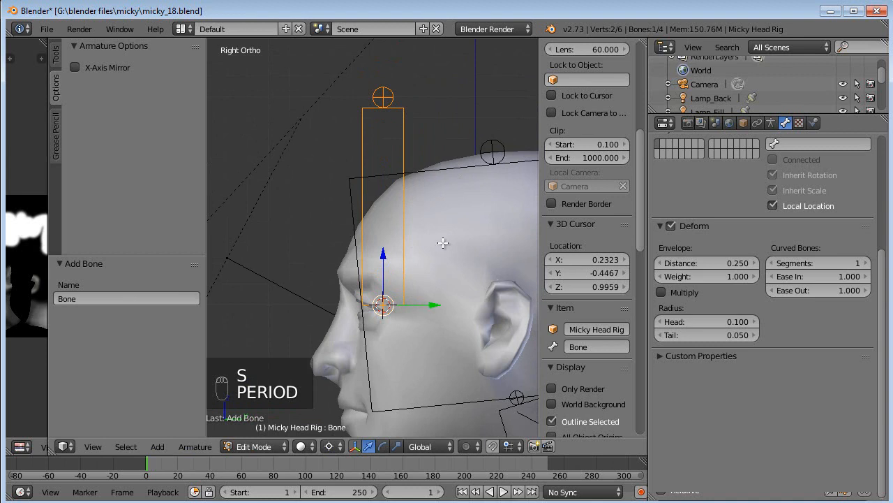
{"action": "key", "text": "s"}
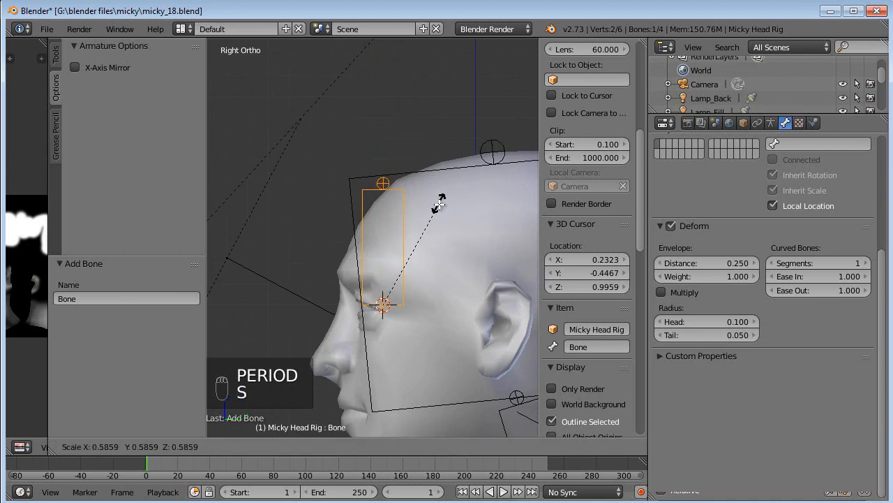
{"action": "left_click", "coordinate": [403, 288]}
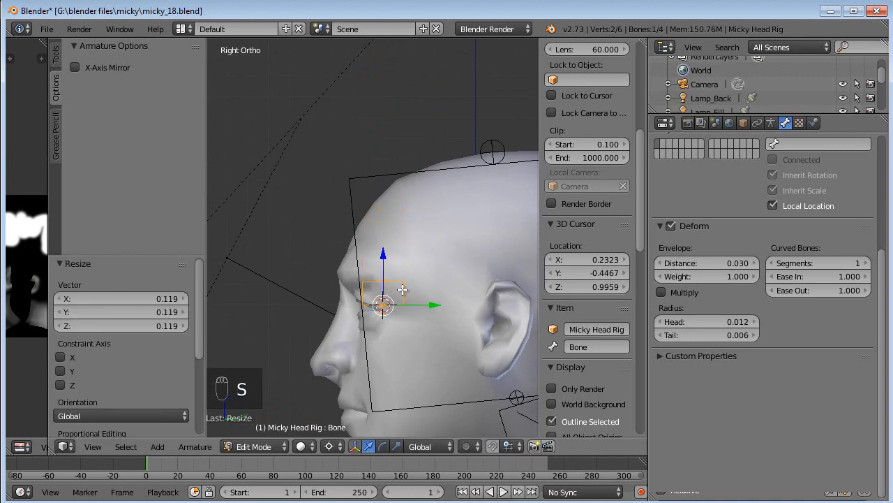
{"action": "middle_click_drag", "start_coordinate": [403, 288], "coordinate": [412, 240], "text": "shift"}
{"action": "key", "text": "ctrl+alt+s"}
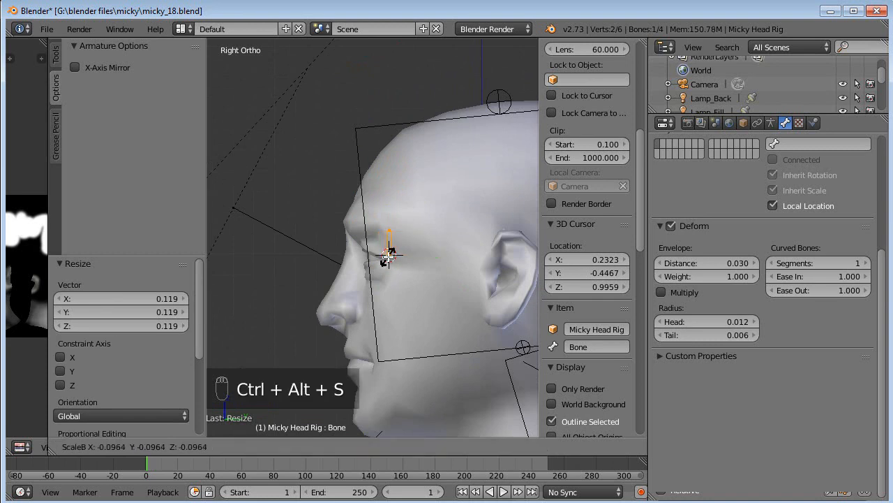
{"action": "left_click", "coordinate": [396, 251]}
Snap the bone's tip to the 3D cursor, then move it -0.243 along Y so the bone points forward.
{"action": "scroll", "coordinate": [397, 247], "scroll_direction": "up", "scroll_amount": 2}
{"action": "right_click", "coordinate": [419, 216]}
{"action": "scroll", "coordinate": [432, 201], "scroll_direction": "up", "scroll_amount": 2}
{"action": "scroll", "coordinate": [432, 201], "scroll_direction": "up", "scroll_amount": 1}
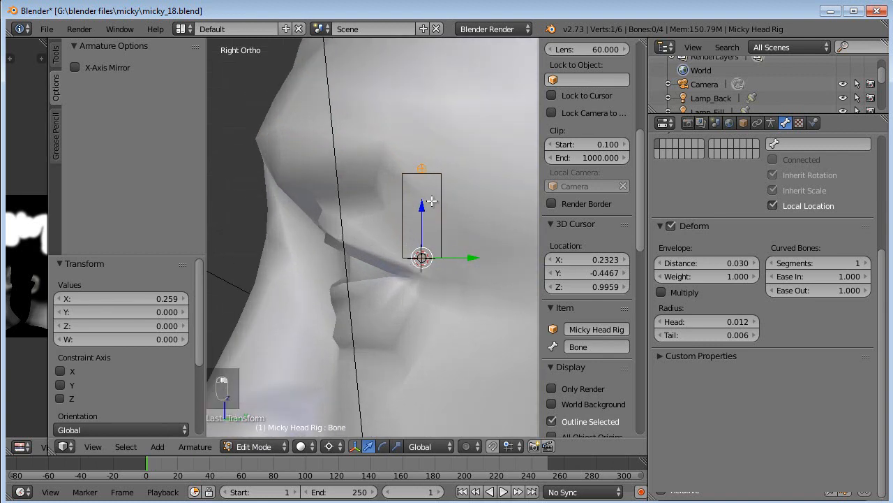
{"action": "key", "text": "shift+s"}
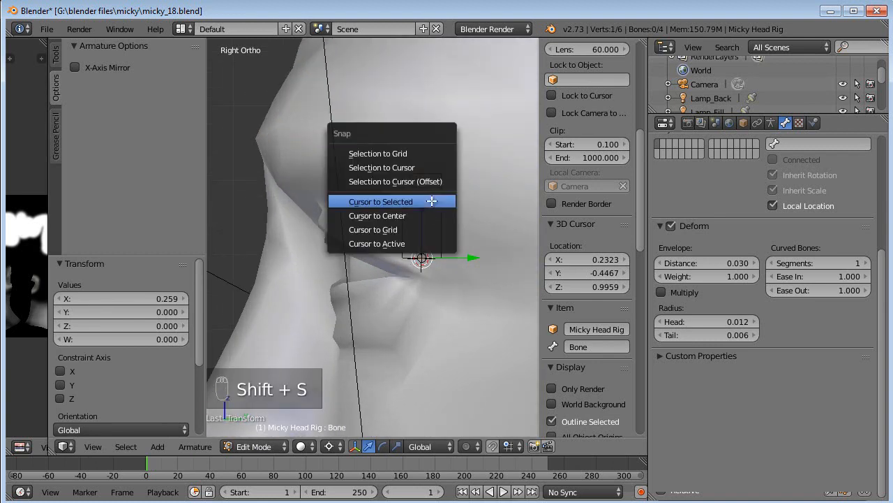
{"action": "left_click", "coordinate": [404, 168]}
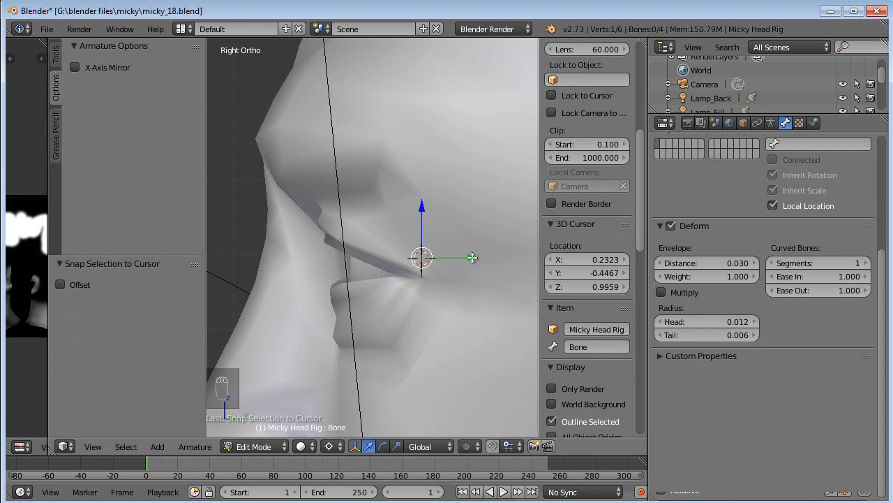
{"action": "left_click_drag", "start_coordinate": [472, 258], "coordinate": [294, 253]}
Select the whole left eye bone and name it eyeball.L.
{"action": "middle_click_drag", "start_coordinate": [293, 253], "coordinate": [437, 260]}
{"action": "right_click", "coordinate": [439, 269]}
{"action": "type", "text": "eyeball"}
{"action": "key", "text": "Return"}
{"action": "scroll", "coordinate": [505, 273], "scroll_direction": "down", "scroll_amount": 3}
{"action": "middle_click_drag", "start_coordinate": [452, 289], "coordinate": [414, 255]}
{"action": "scroll", "coordinate": [504, 273], "scroll_direction": "up", "scroll_amount": 1}
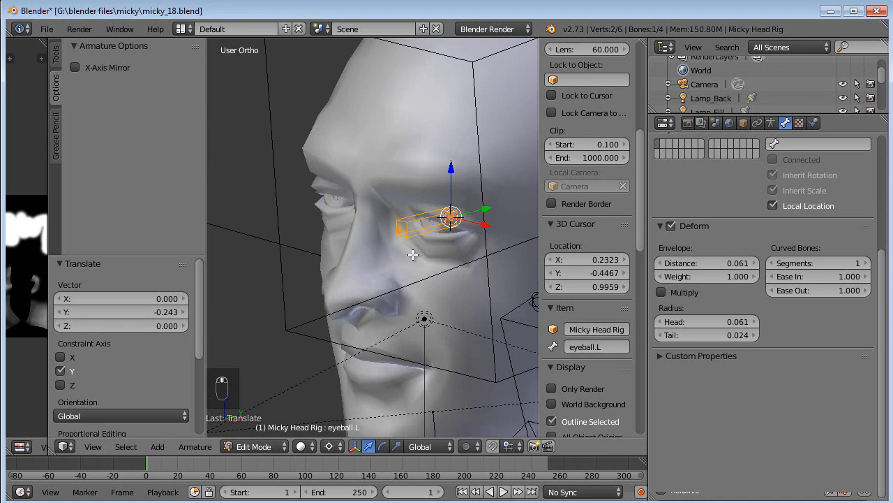
Duplicate the eyeball.L bone in the right side view and place the copy -1.514 along Y in front of the face.
{"action": "key", "text": "KP_3"}
{"action": "middle_click_drag", "start_coordinate": [371, 273], "coordinate": [410, 271], "text": "shift"}
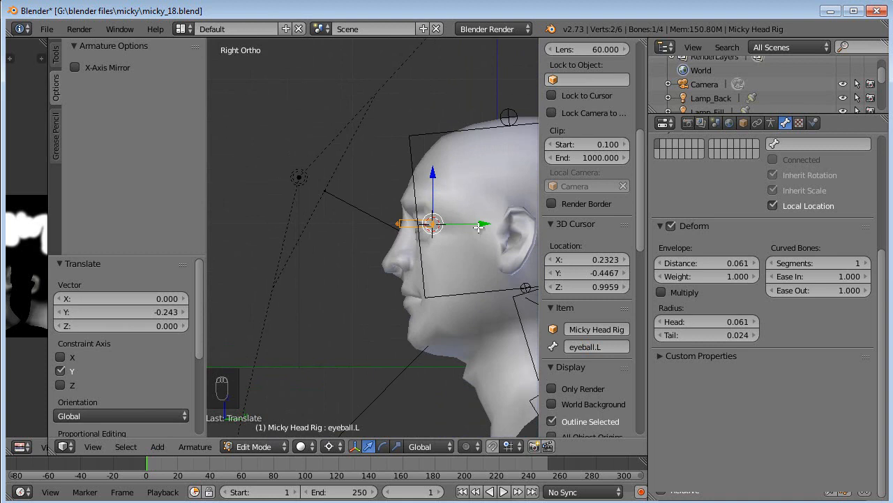
{"action": "key", "text": "shift+d"}
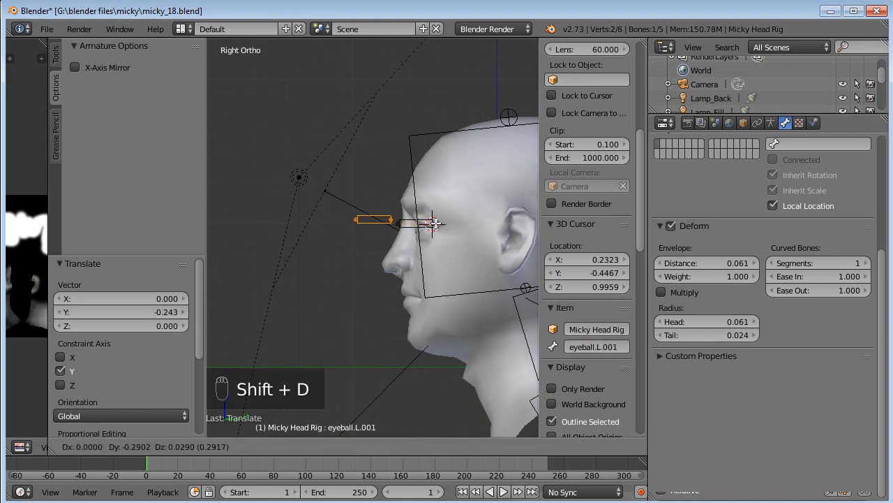
{"action": "key", "text": "y"}
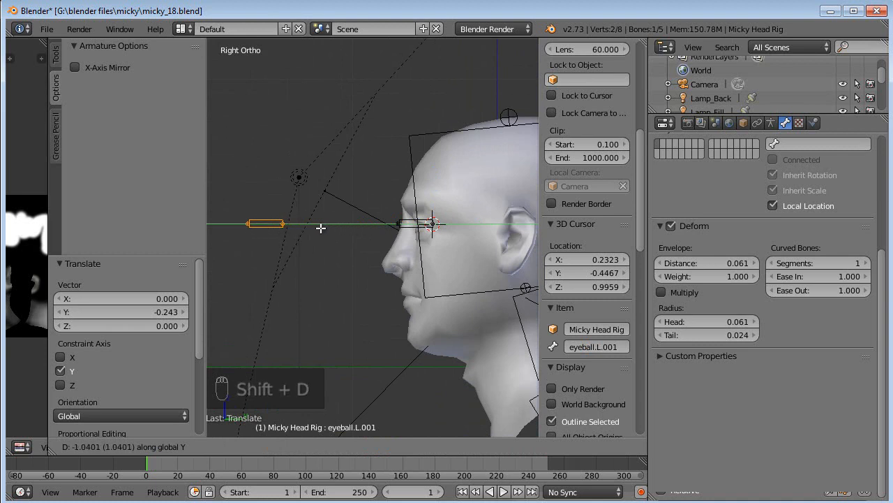
{"action": "left_click", "coordinate": [257, 229]}
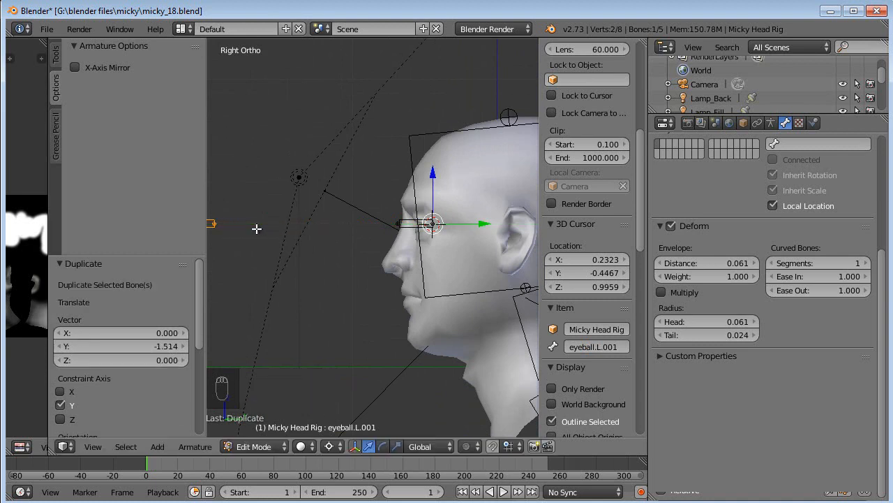
Set the pivot to Median Point, move the duplicate bone farther forward along Y and scale it to 0.157.
{"action": "scroll", "coordinate": [302, 244], "scroll_direction": "down", "scroll_amount": 2}
{"action": "middle_click_drag", "start_coordinate": [313, 225], "coordinate": [412, 225], "text": "shift"}
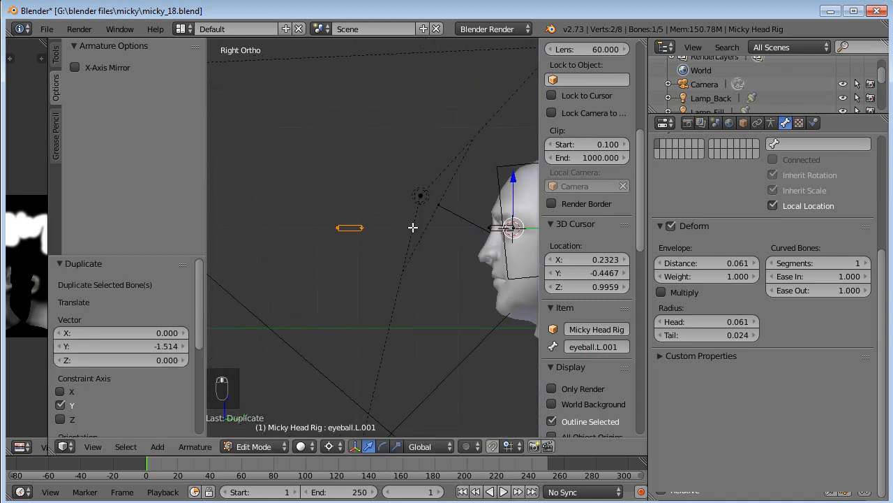
{"action": "middle_click_drag", "start_coordinate": [417, 230], "coordinate": [387, 247], "text": "shift"}
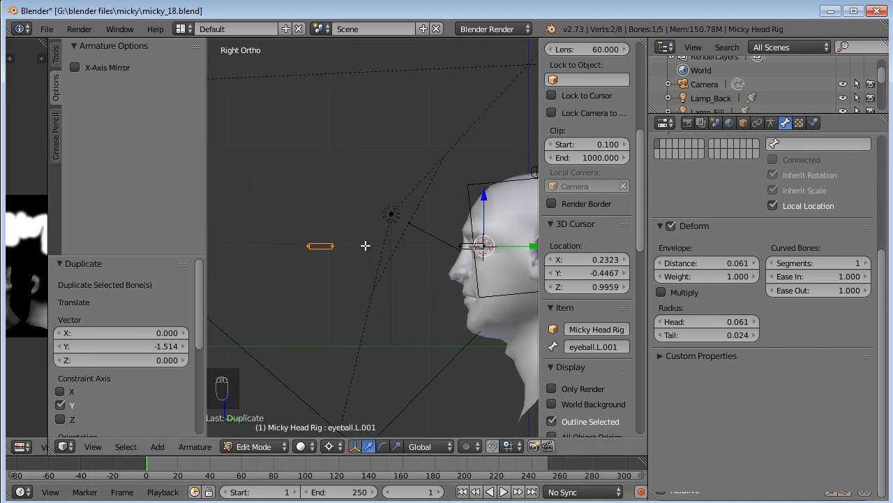
{"action": "key", "text": "ctrl+comma"}
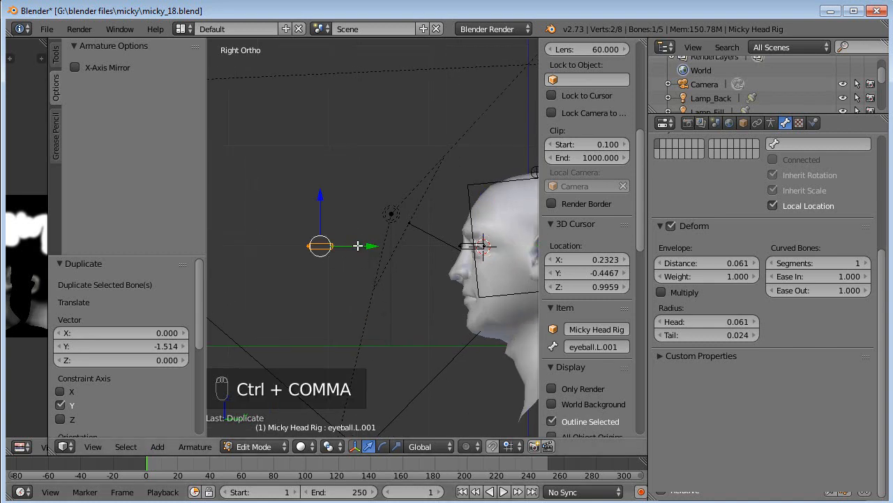
{"action": "left_click_drag", "start_coordinate": [371, 246], "coordinate": [344, 248]}
{"action": "middle_click_drag", "start_coordinate": [344, 248], "coordinate": [450, 242], "text": "shift"}
{"action": "key", "text": "s"}
{"action": "left_click", "coordinate": [337, 247]}
Scale the duplicate bone's B-Bone display thickness by 4.427 to turn it into a flat square.
{"action": "scroll", "coordinate": [342, 256], "scroll_direction": "up", "scroll_amount": 5}
{"action": "scroll", "coordinate": [413, 250], "scroll_direction": "up", "scroll_amount": 1}
{"action": "key", "text": "ctrl+alt+s"}
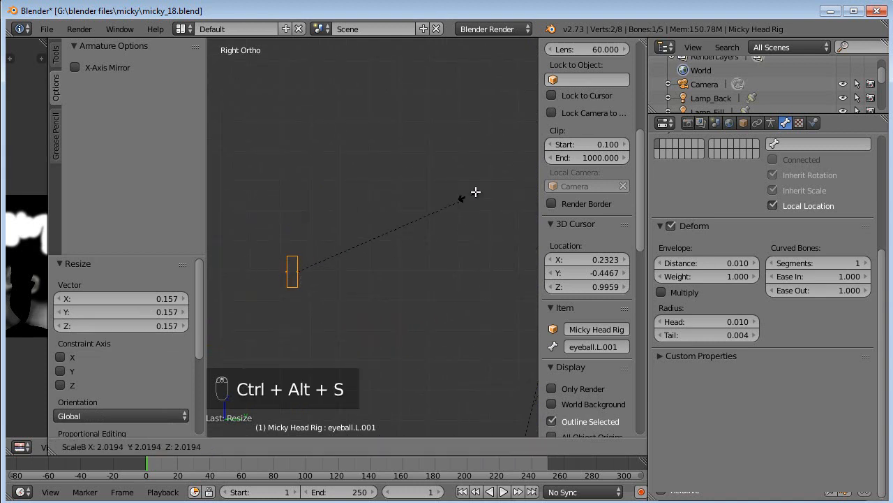
{"action": "left_click", "coordinate": [343, 116]}
{"action": "middle_click_drag", "start_coordinate": [344, 115], "coordinate": [360, 243]}
Rename the flat square bone in front of the face as lookat.L.
{"action": "key", "text": "KP_1"}
{"action": "scroll", "coordinate": [479, 203], "scroll_direction": "down", "scroll_amount": 3}
{"action": "left_click", "coordinate": [609, 347]}
{"action": "type", "text": "lo"}
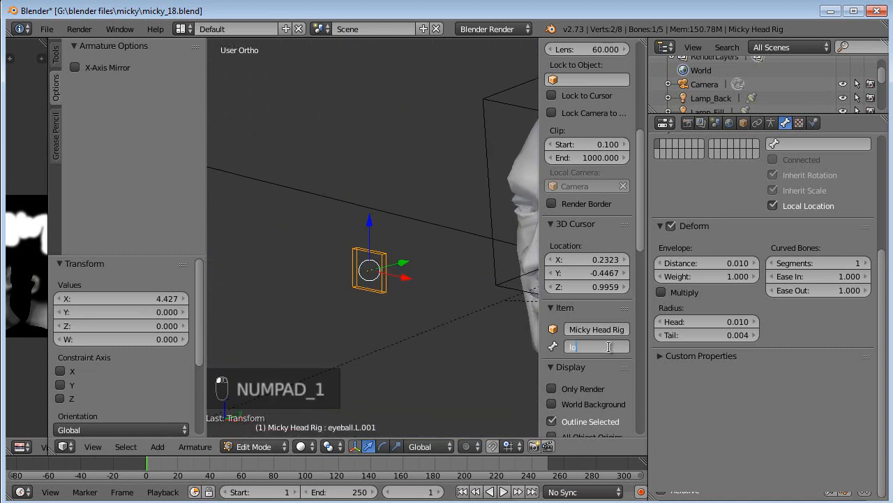
{"action": "type", "text": "okat.L"}
{"action": "key", "text": "Return"}
Try moving the lookat.L bone freely in Edit Mode and in Pose Mode.
{"action": "middle_click_drag", "start_coordinate": [459, 294], "coordinate": [379, 297]}
{"action": "middle_click_drag", "start_coordinate": [419, 248], "coordinate": [406, 267]}
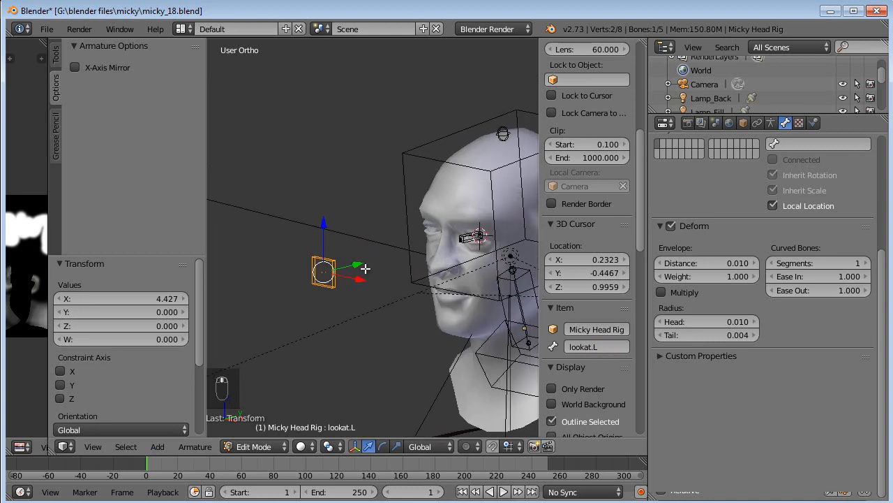
{"action": "key", "text": "g"}
{"action": "right_click", "coordinate": [358, 248]}
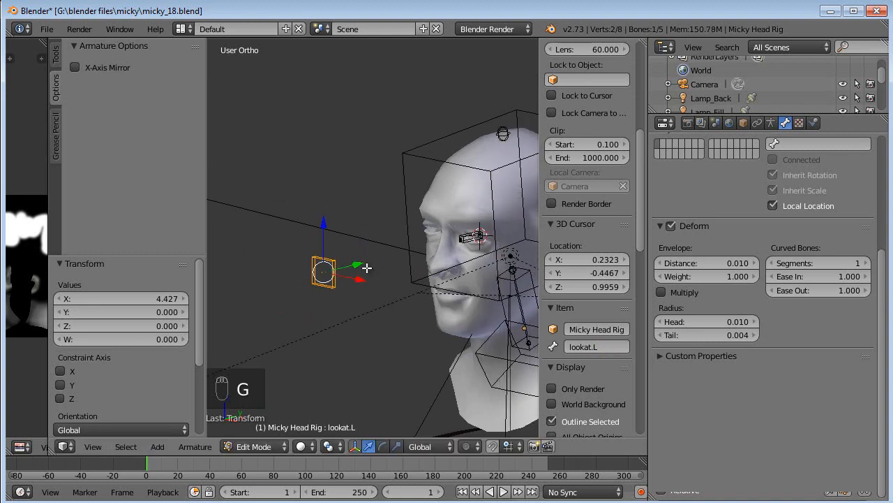
{"action": "key", "text": "Tab"}
{"action": "middle_click_drag", "start_coordinate": [342, 307], "coordinate": [417, 308]}
{"action": "key", "text": "g"}
{"action": "right_click", "coordinate": [384, 296]}
{"action": "middle_click_drag", "start_coordinate": [430, 260], "coordinate": [421, 255]}
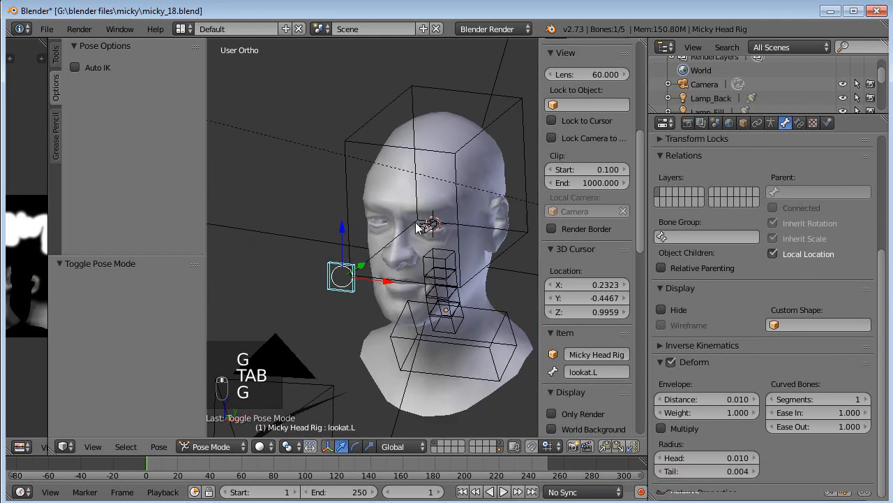
{"action": "key", "text": "g"}
{"action": "right_click", "coordinate": [479, 264]}
{"action": "middle_click_drag", "start_coordinate": [479, 264], "coordinate": [484, 259]}
{"action": "middle_click_drag", "start_coordinate": [427, 287], "coordinate": [431, 307], "text": "shift"}
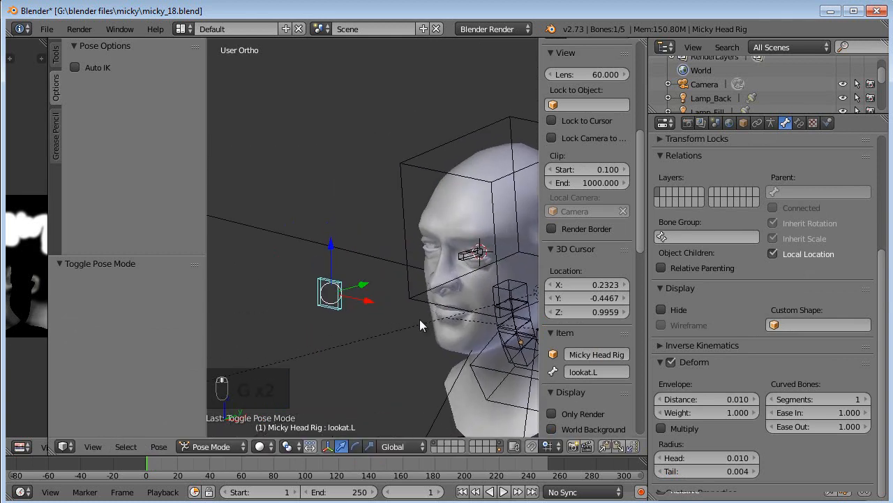
Add the eyeball.L bone to the lookat.L selection and snap the 3D cursor to the scene centre in front view.
{"action": "middle_click_drag", "start_coordinate": [392, 334], "coordinate": [337, 308]}
{"action": "right_click", "coordinate": [359, 243], "text": "shift"}
{"action": "key", "text": "KP_1"}
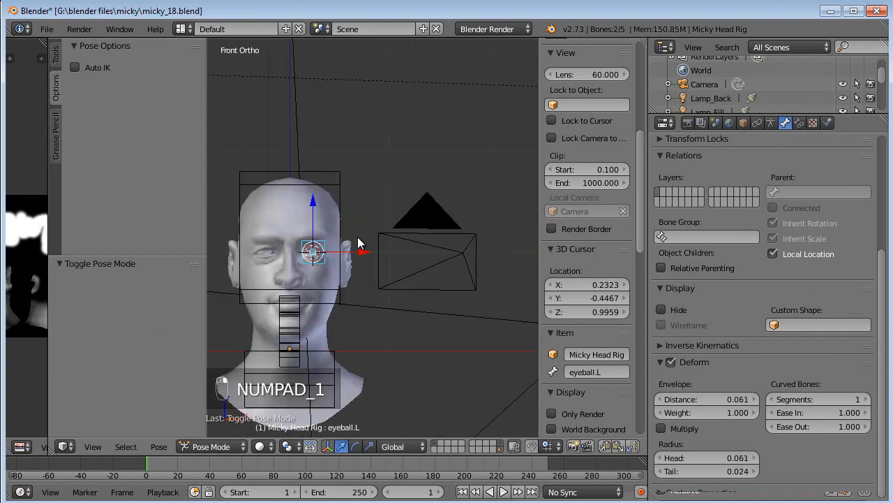
{"action": "middle_click_drag", "start_coordinate": [358, 243], "coordinate": [410, 231], "text": "shift"}
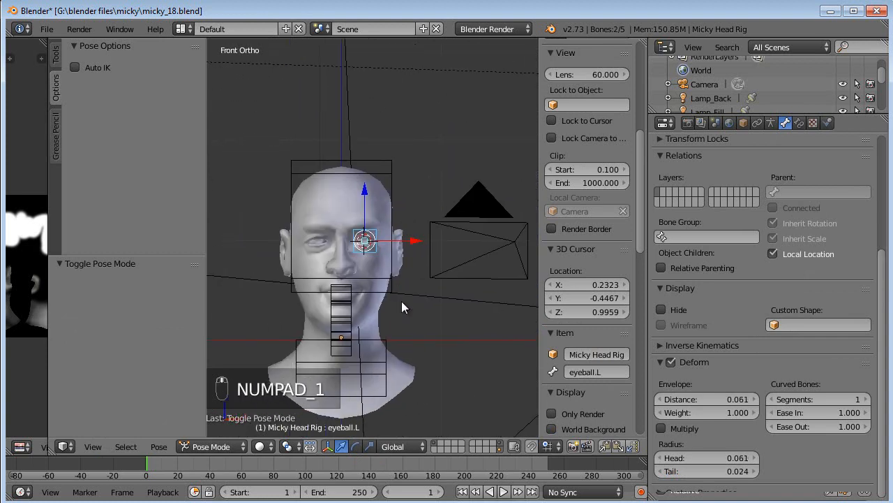
{"action": "key", "text": "shift+s"}
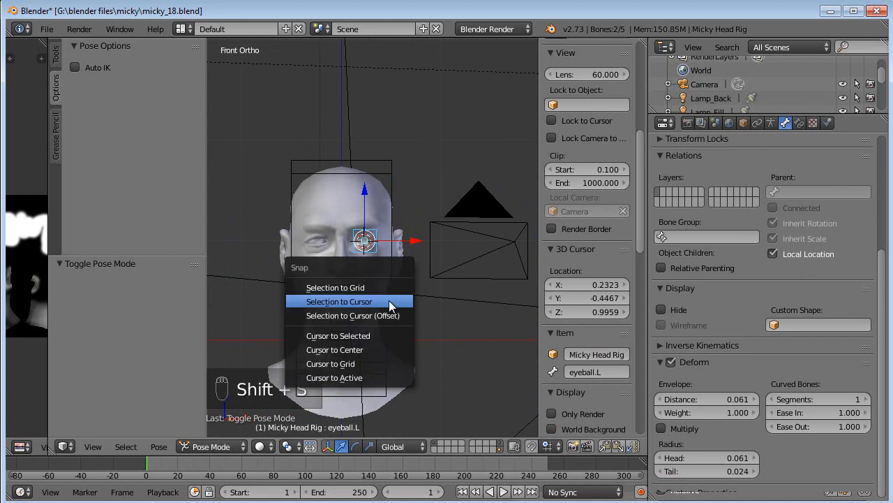
{"action": "left_click", "coordinate": [369, 349]}
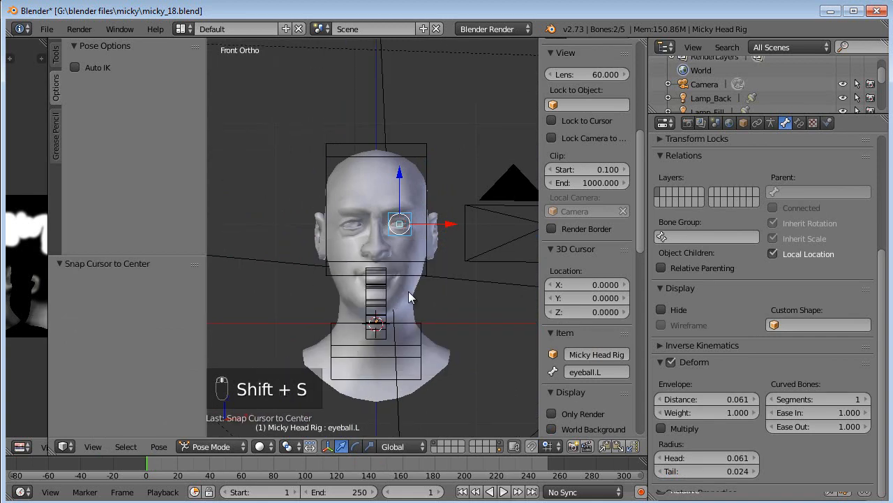
Return to Edit Mode, set the pivot to the 3D cursor and duplicate the eyeball.L and lookat.L bones in place.
{"action": "key", "text": "Tab"}
{"action": "key", "text": "period"}
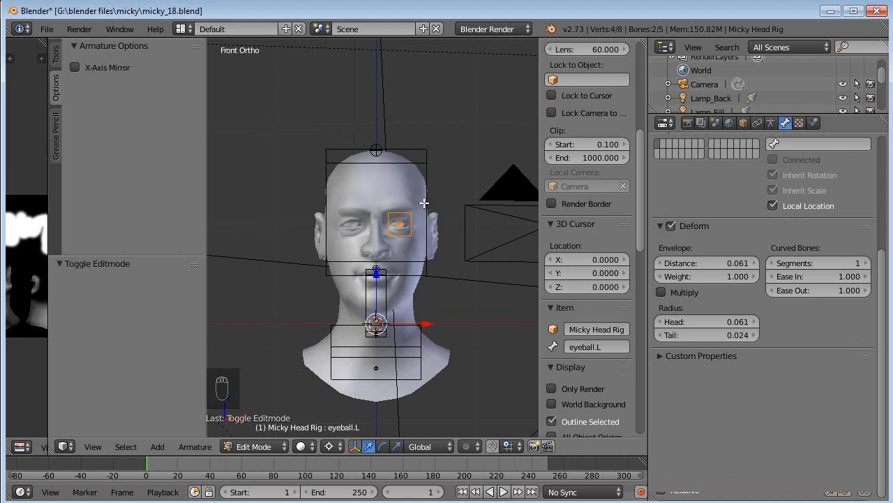
{"action": "key", "text": "shift+d"}
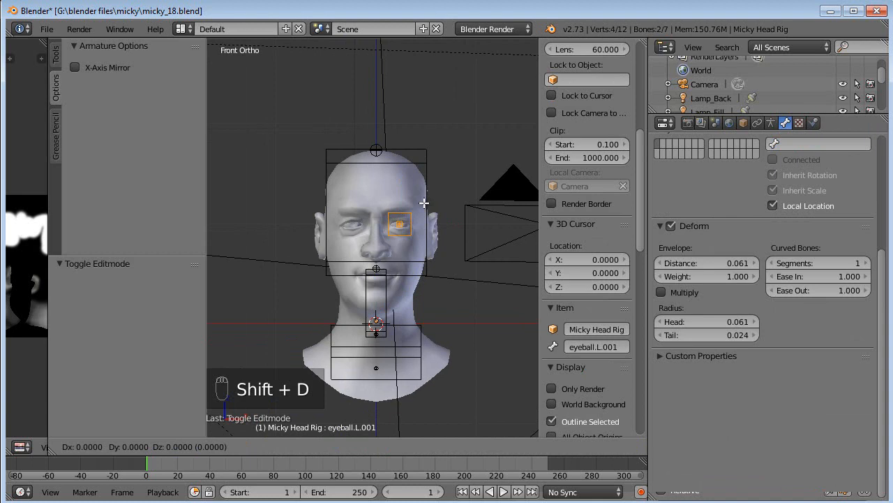
{"action": "right_click", "coordinate": [424, 203]}
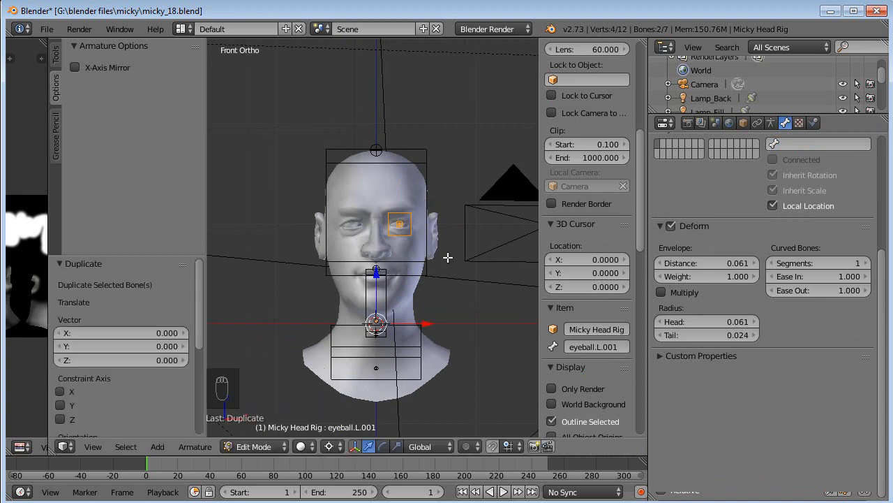
Mirror the duplicated bones to the other eye by scaling them -1 along X, and reset the pivot to Median Point.
{"action": "key", "text": "s"}
{"action": "key", "text": "x"}
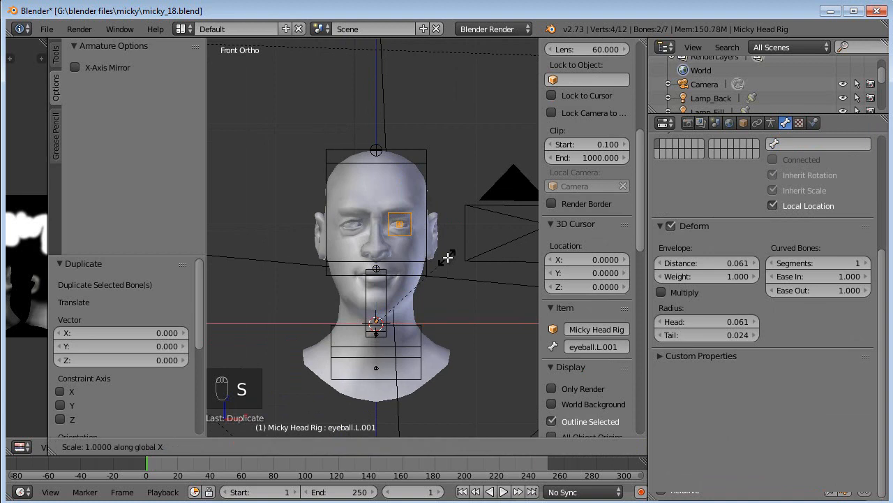
{"action": "type", "text": "-1"}
{"action": "key", "text": "Return"}
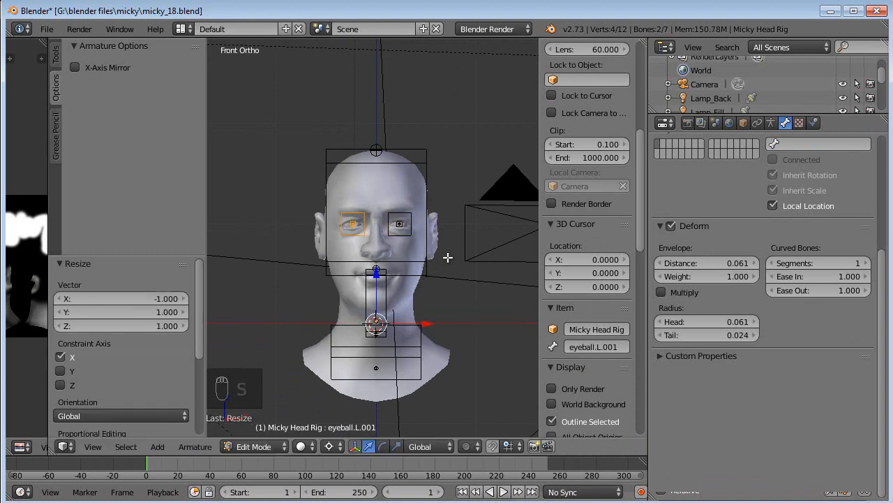
{"action": "middle_click_drag", "start_coordinate": [447, 257], "coordinate": [349, 316]}
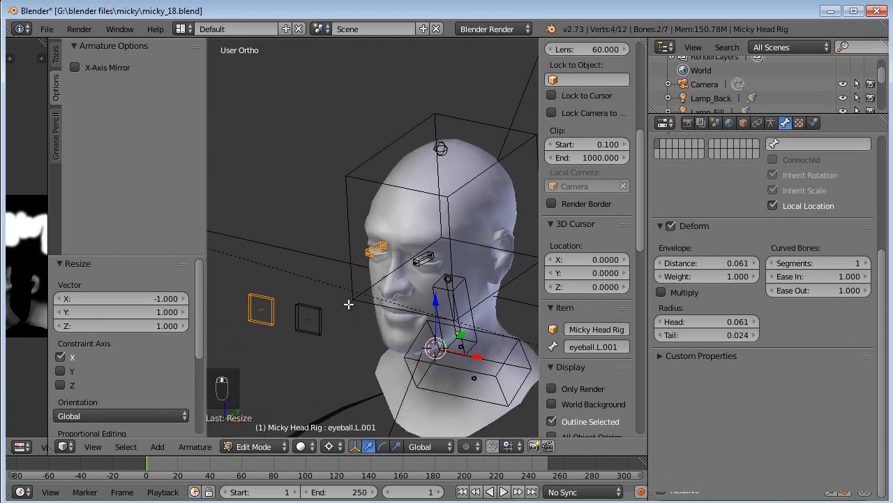
{"action": "key", "text": "ctrl+comma"}
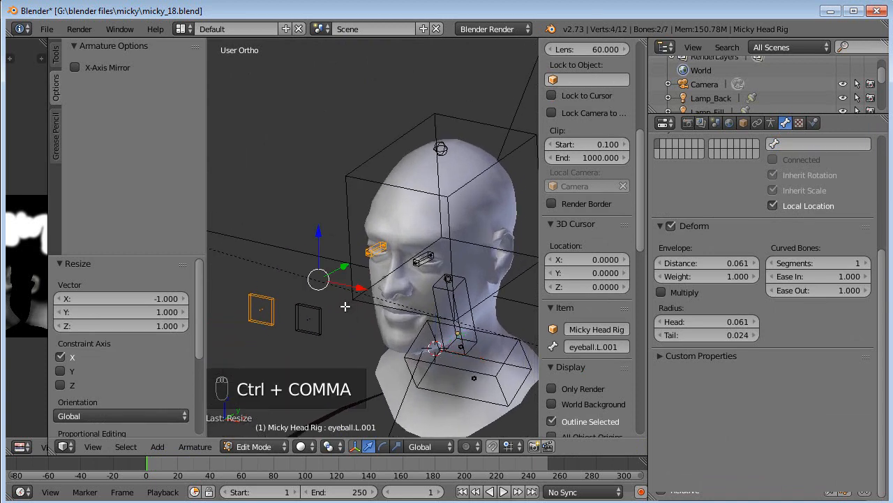
Parent both eyeball bones to the head bone with Keep Offset.
{"action": "middle_click_drag", "start_coordinate": [352, 294], "coordinate": [370, 298]}
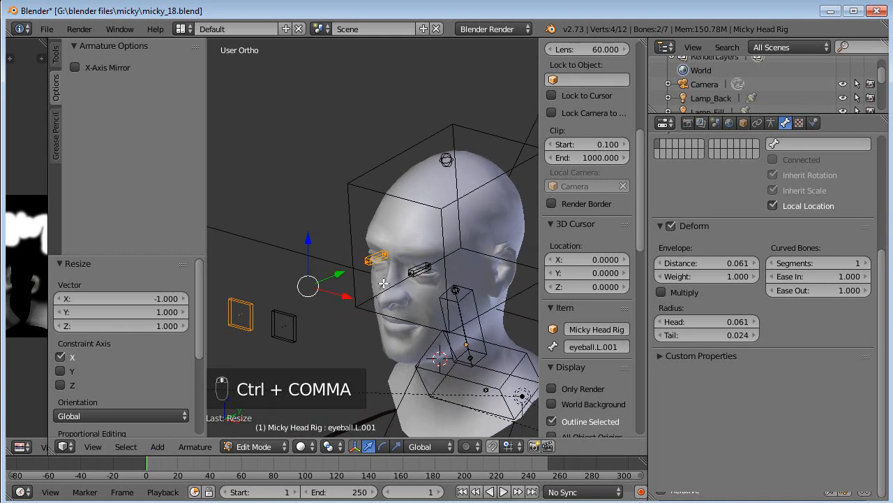
{"action": "left_click", "coordinate": [422, 266]}
{"action": "left_click", "coordinate": [423, 268]}
{"action": "scroll", "coordinate": [422, 274], "scroll_direction": "up", "scroll_amount": 4}
{"action": "right_click", "coordinate": [398, 274], "text": "shift"}
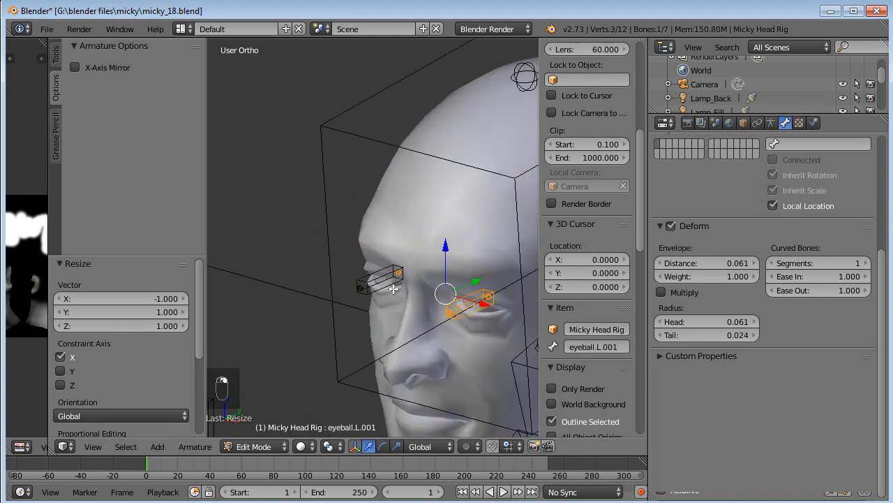
{"action": "right_click", "coordinate": [456, 300]}
{"action": "right_click", "coordinate": [392, 283], "text": "shift"}
{"action": "scroll", "coordinate": [394, 286], "scroll_direction": "down", "scroll_amount": 2}
{"action": "middle_click_drag", "start_coordinate": [425, 262], "coordinate": [371, 273], "text": "shift"}
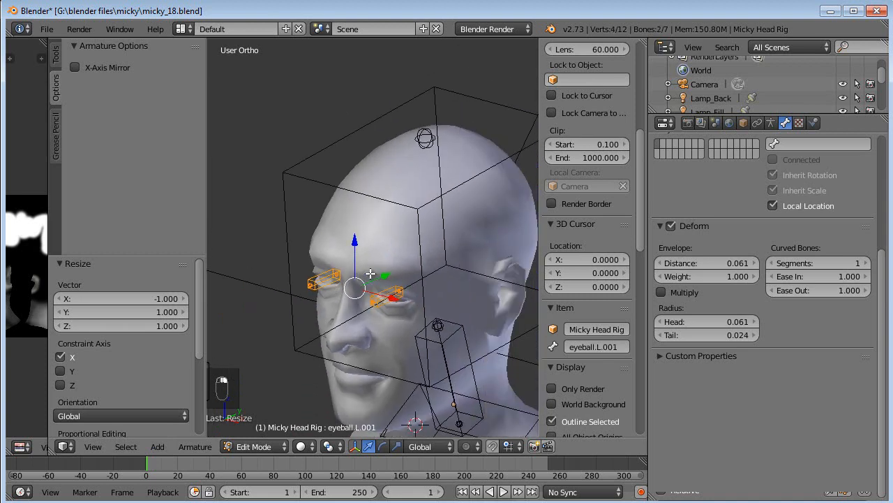
{"action": "right_click", "coordinate": [413, 205], "text": "shift"}
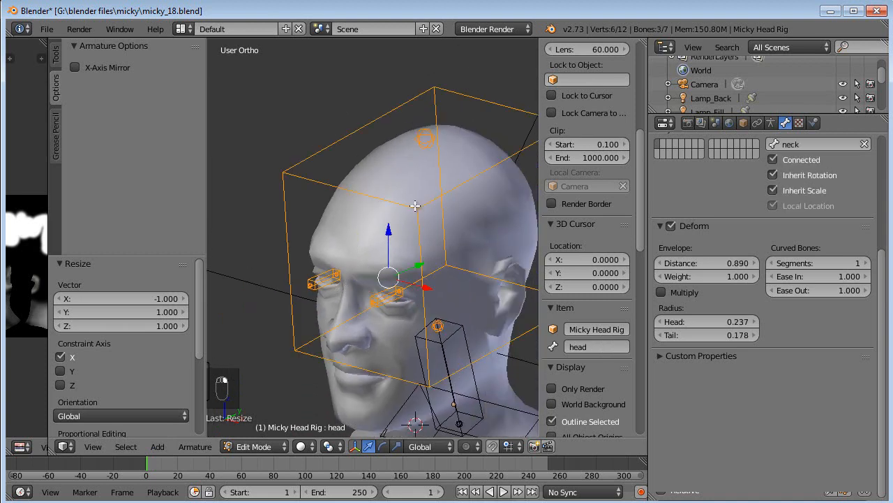
{"action": "key", "text": "ctrl+p"}
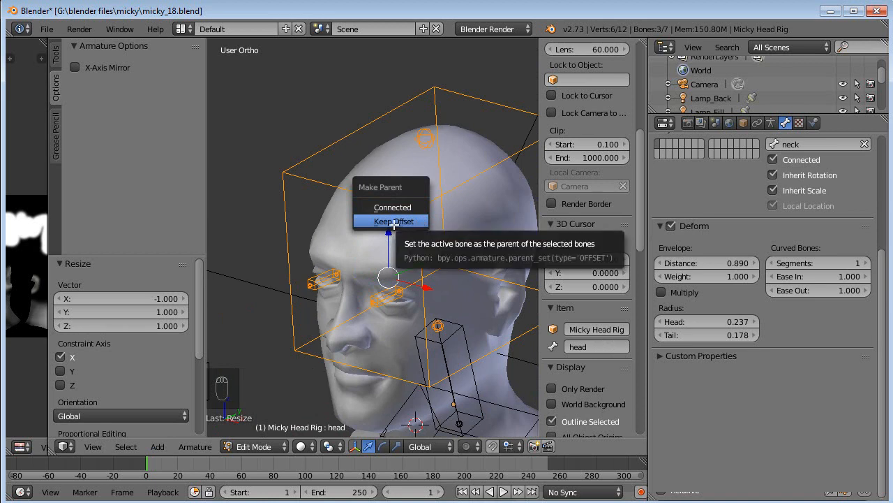
{"action": "left_click", "coordinate": [395, 222]}
{"action": "scroll", "coordinate": [396, 305], "scroll_direction": "down", "scroll_amount": 3}
{"action": "scroll", "coordinate": [394, 274], "scroll_direction": "up", "scroll_amount": 3}
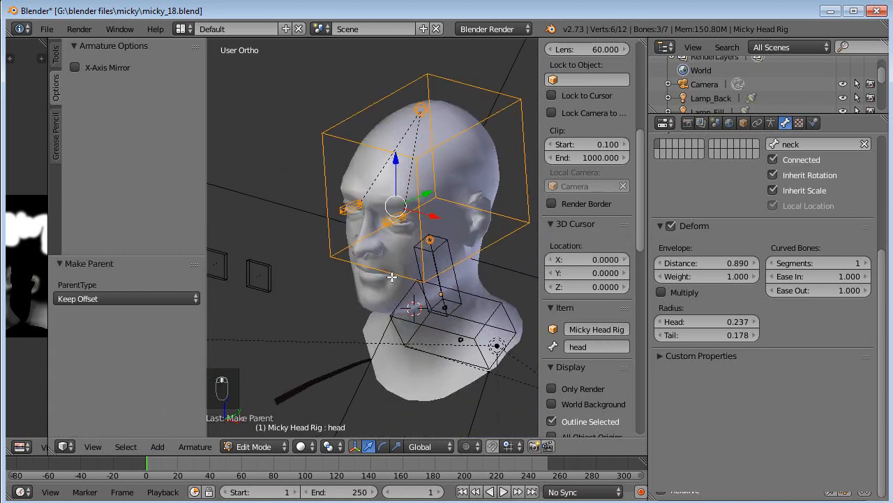
Switch to Pose Mode and try rotating the head bone freely to test the eyeball parenting.
{"action": "key", "text": "Tab"}
{"action": "middle_click_drag", "start_coordinate": [329, 273], "coordinate": [455, 242]}
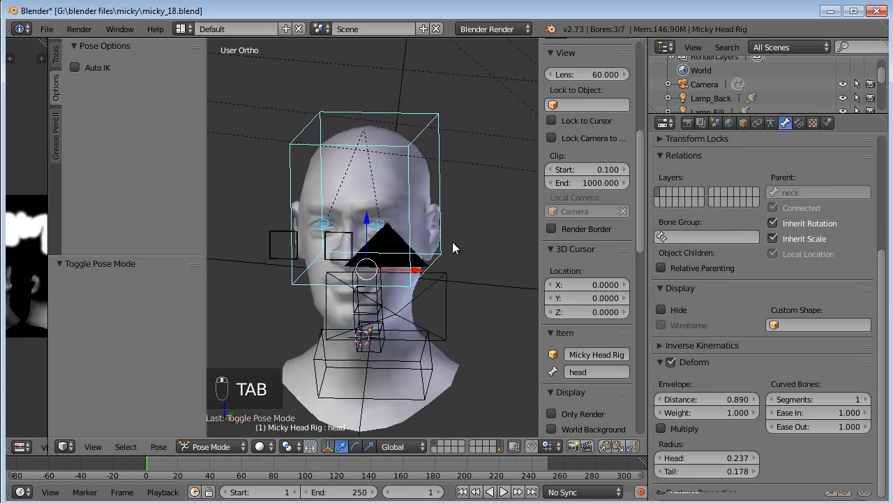
{"action": "right_click", "coordinate": [444, 249]}
{"action": "key", "text": "r"}
{"action": "key", "text": "r"}
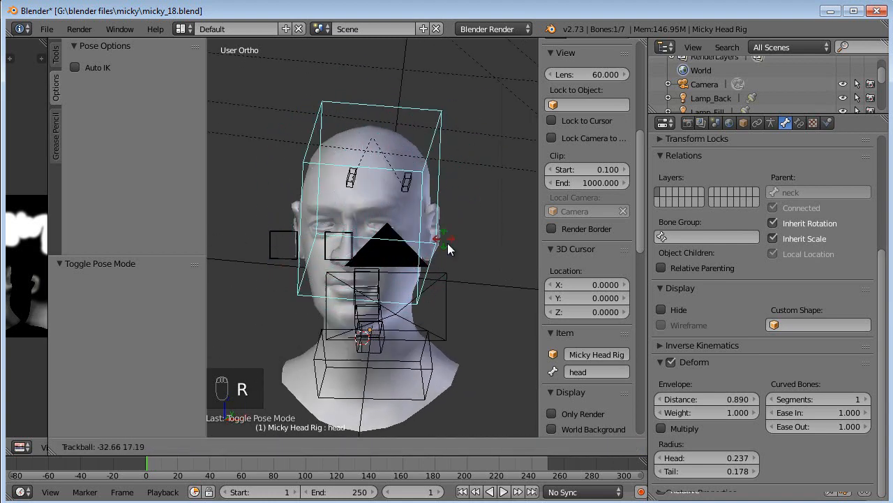
{"action": "right_click", "coordinate": [454, 263]}
{"action": "middle_click_drag", "start_coordinate": [454, 262], "coordinate": [424, 234]}
Try adding an IK constraint from the eyeball.L bone to the active lookat.L bone, and undo it.
{"action": "right_click", "coordinate": [419, 228]}
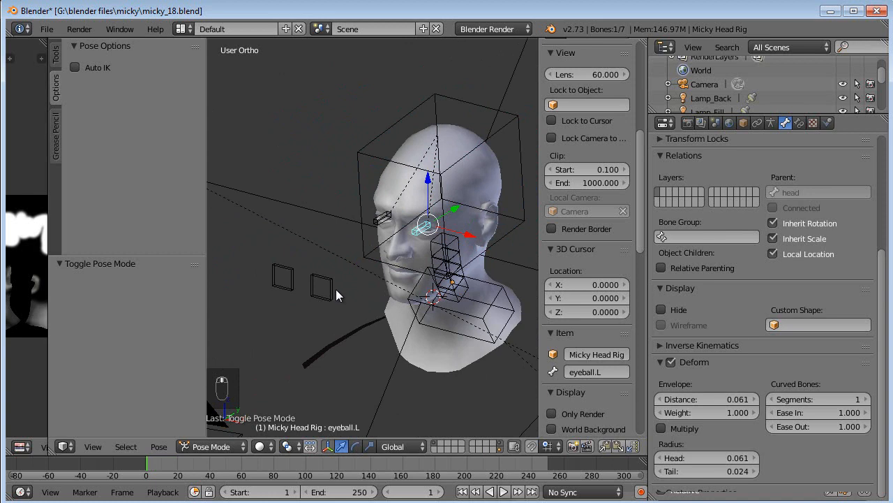
{"action": "scroll", "coordinate": [329, 294], "scroll_direction": "up", "scroll_amount": 2}
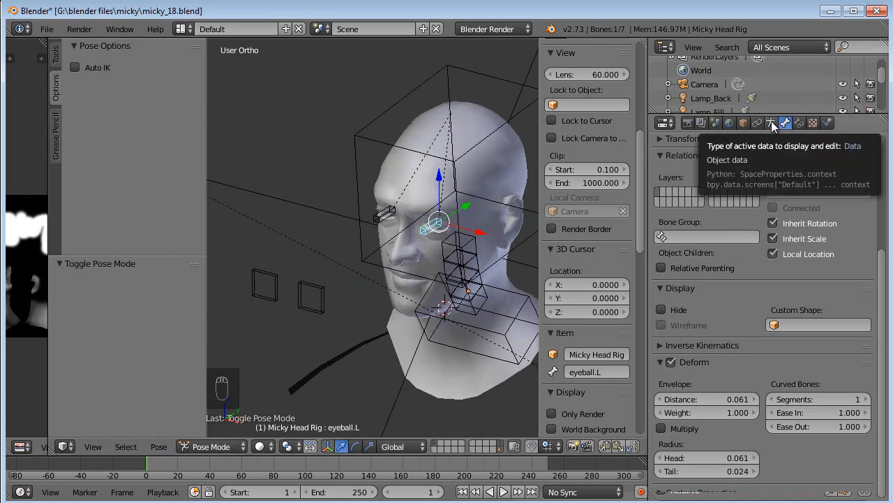
{"action": "middle_click_drag", "start_coordinate": [438, 268], "coordinate": [432, 263]}
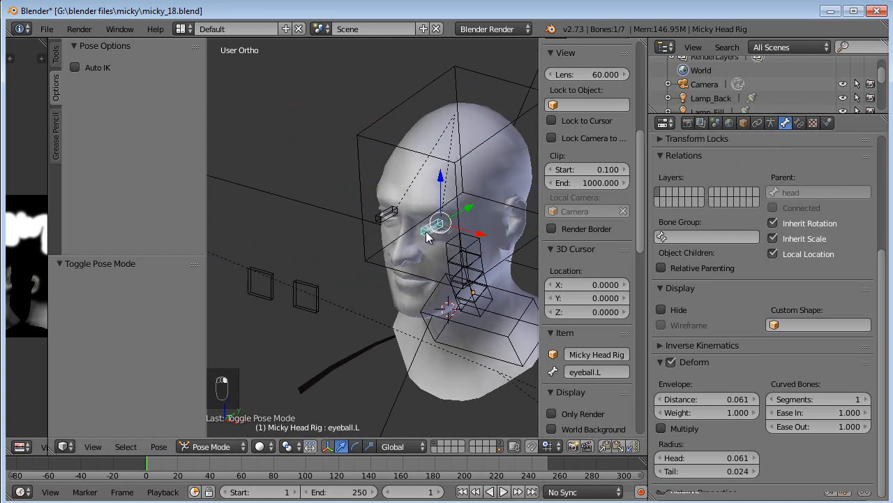
{"action": "right_click", "coordinate": [311, 284], "text": "shift"}
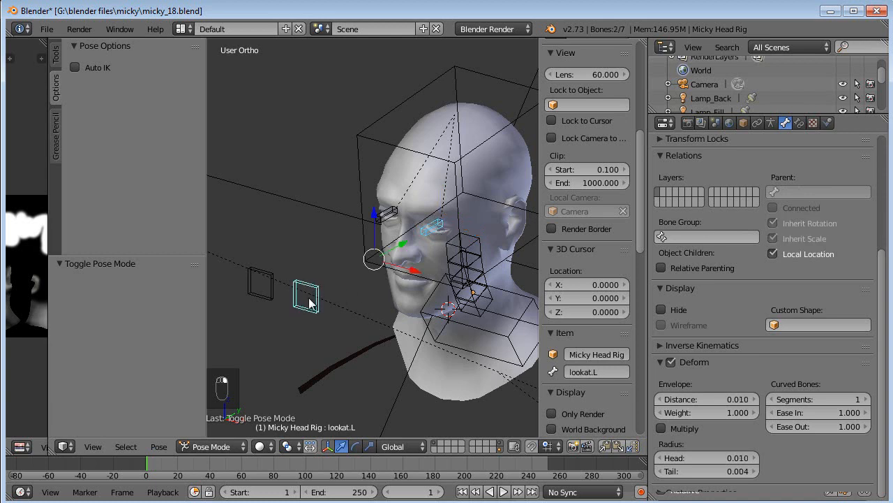
{"action": "key", "text": "shift+i"}
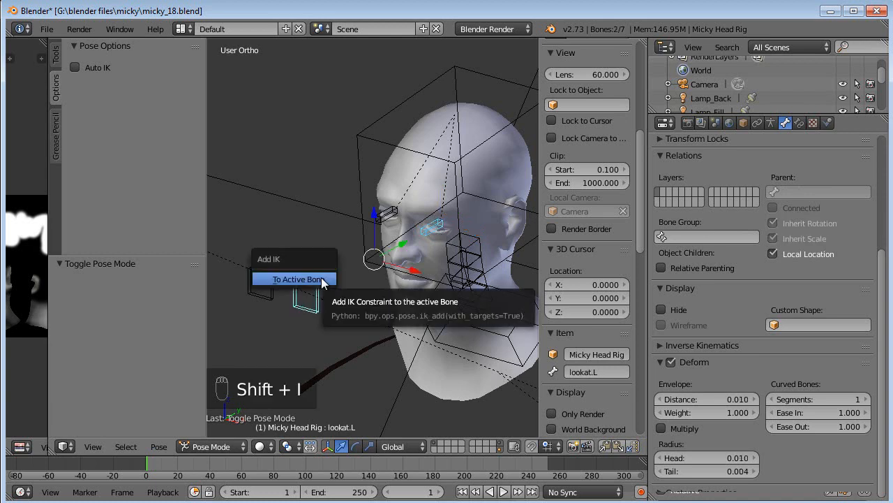
{"action": "left_click", "coordinate": [321, 277]}
{"action": "key", "text": "ctrl+z"}
{"action": "key", "text": "ctrl+z"}
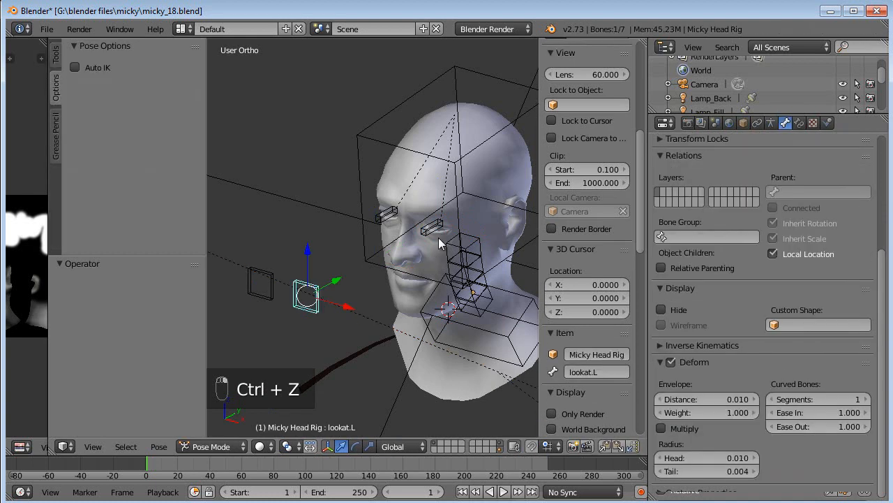
Add an IK constraint to the eyeball.L bone with the lookat.L bone as its target.
{"action": "right_click", "coordinate": [438, 226]}
{"action": "right_click", "coordinate": [303, 281]}
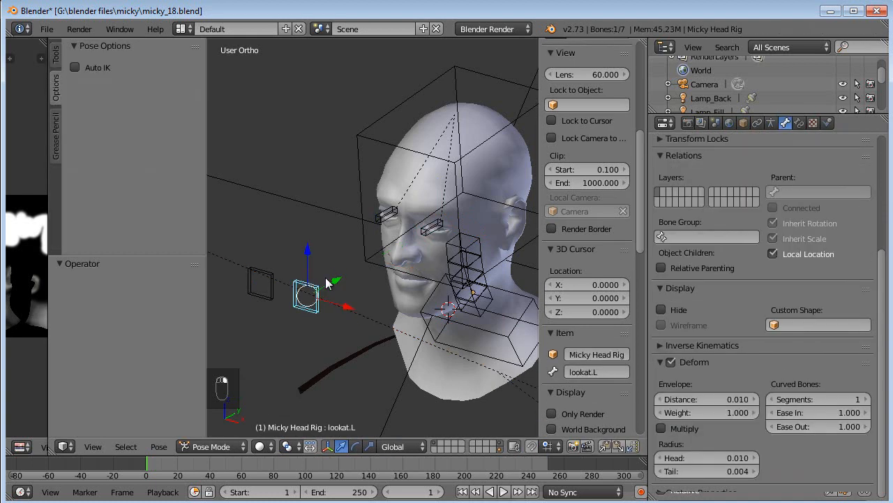
{"action": "right_click", "coordinate": [436, 229], "text": "shift"}
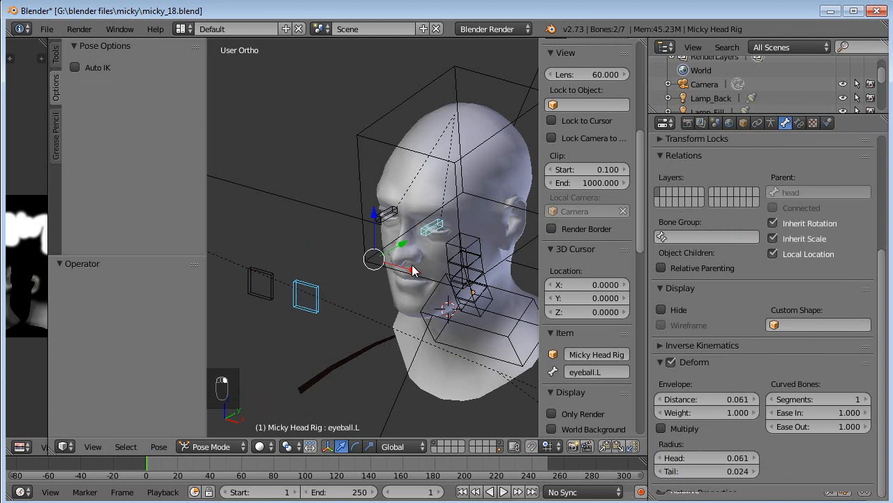
{"action": "key", "text": "shift+i"}
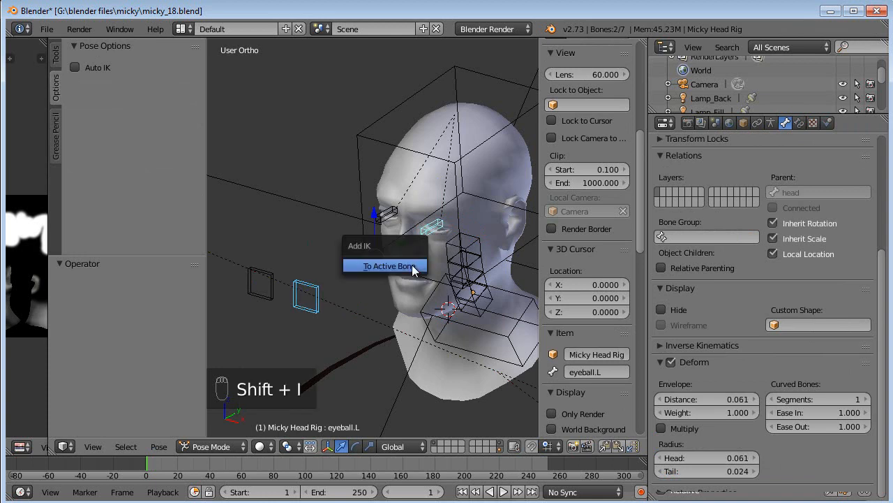
{"action": "left_click", "coordinate": [377, 266]}
Set the chain length of the eyeball.L bone's IK constraint to 1.
{"action": "middle_click_drag", "start_coordinate": [377, 266], "coordinate": [349, 314]}
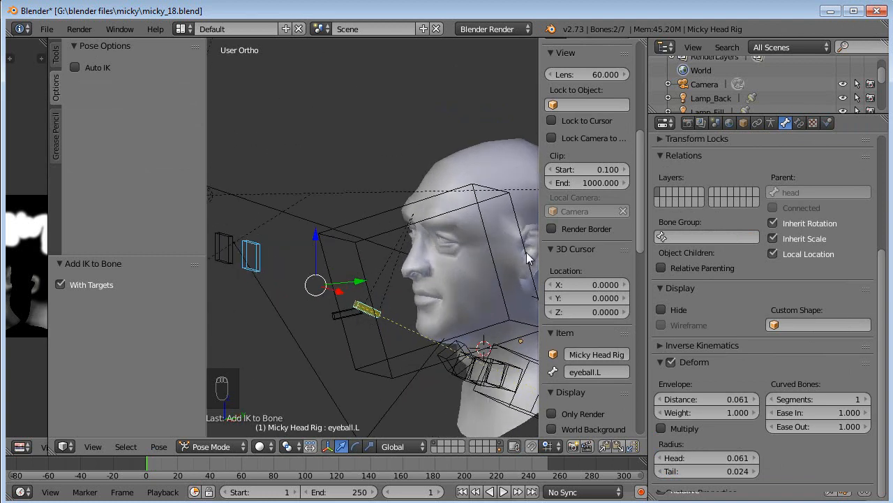
{"action": "right_click", "coordinate": [368, 310]}
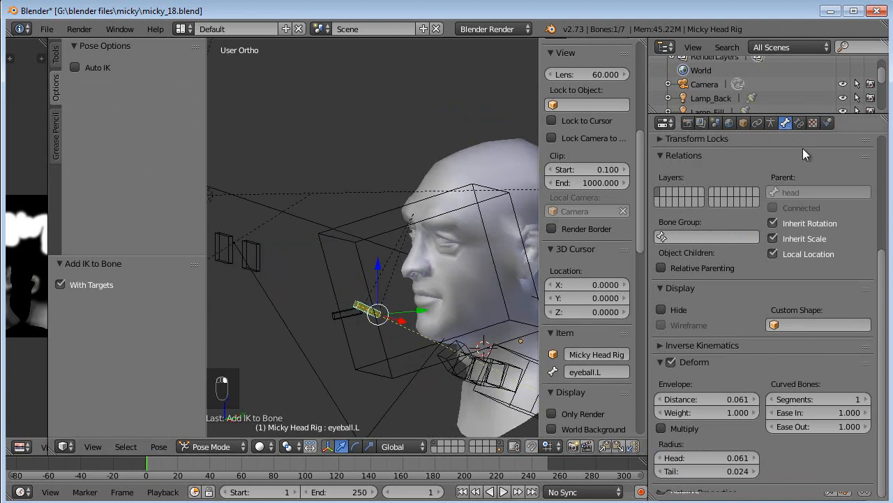
{"action": "left_click", "coordinate": [799, 122]}
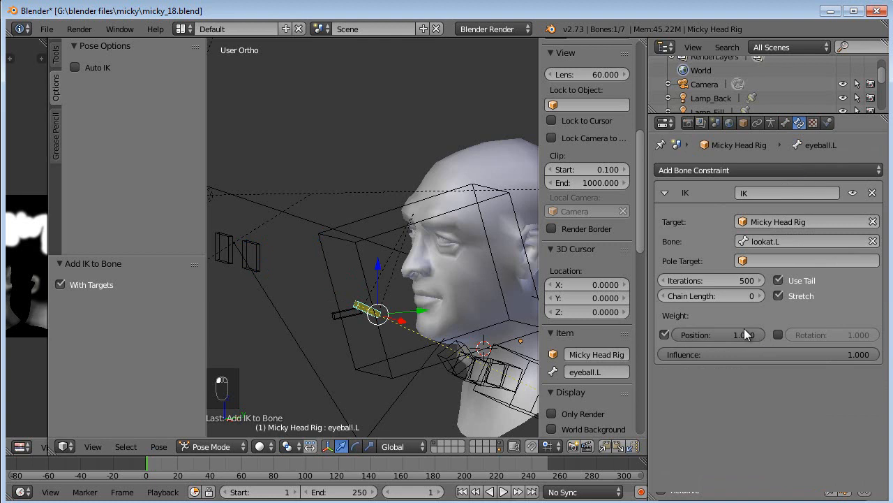
{"action": "left_click", "coordinate": [765, 294]}
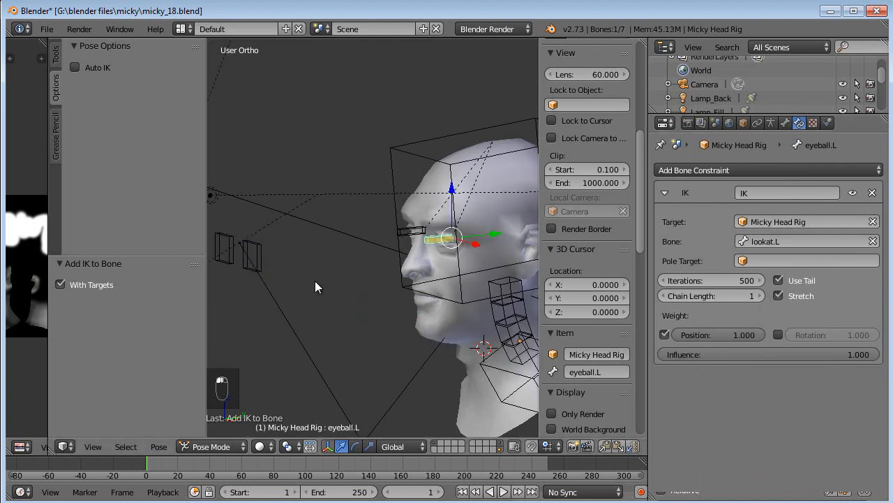
Try moving the lookat.L bone freely to test how the eyeball.L bone follows it.
{"action": "middle_click_drag", "start_coordinate": [310, 280], "coordinate": [293, 256]}
{"action": "right_click", "coordinate": [292, 256]}
{"action": "key", "text": "g"}
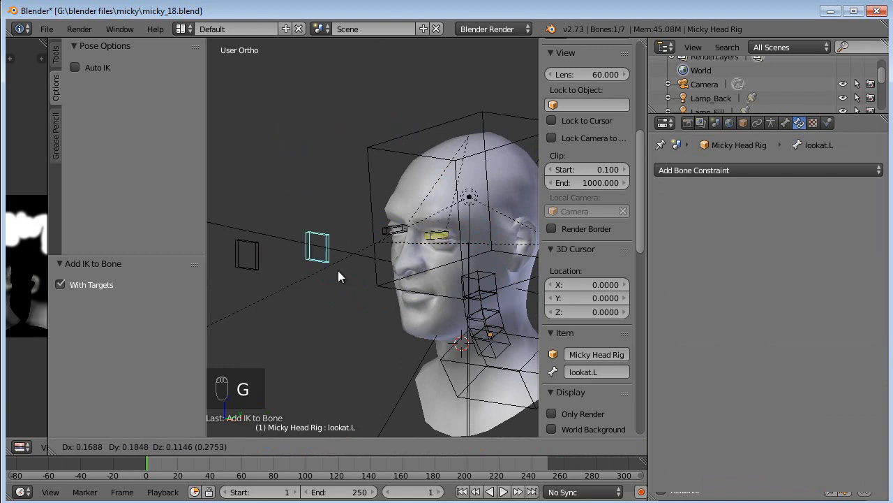
Add a Track To constraint to the eyeball.L.001 bone with the lookat.L.001 bone as its target.
{"action": "middle_click_drag", "start_coordinate": [269, 276], "coordinate": [406, 277]}
{"action": "right_click", "coordinate": [498, 282]}
{"action": "right_click", "coordinate": [314, 193], "text": "shift"}
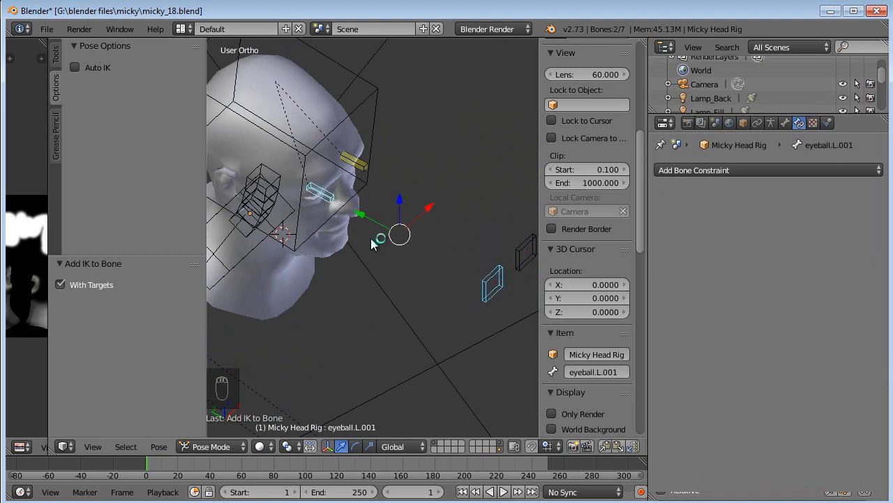
{"action": "key", "text": "ctrl+shift+c"}
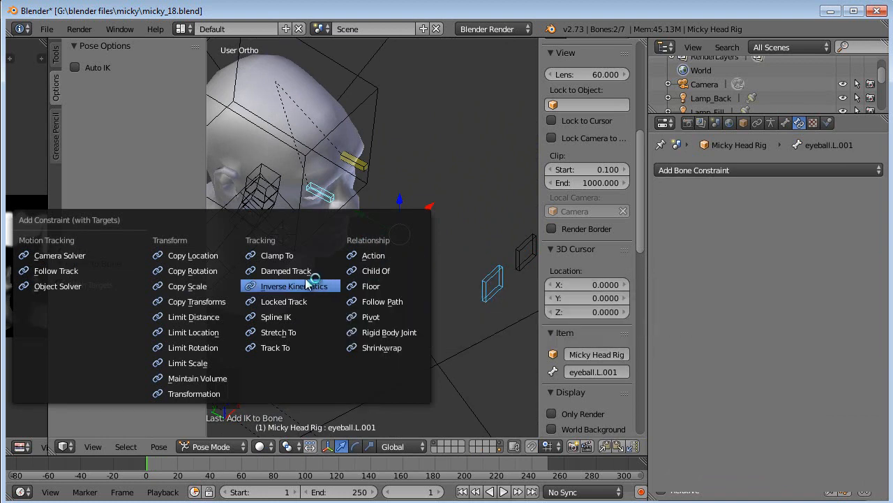
{"action": "left_click", "coordinate": [277, 348]}
Try moving the lookat.L.001 bone freely from an angled view and from the front view.
{"action": "middle_click_drag", "start_coordinate": [343, 315], "coordinate": [417, 272]}
{"action": "right_click", "coordinate": [429, 255]}
{"action": "key", "text": "g"}
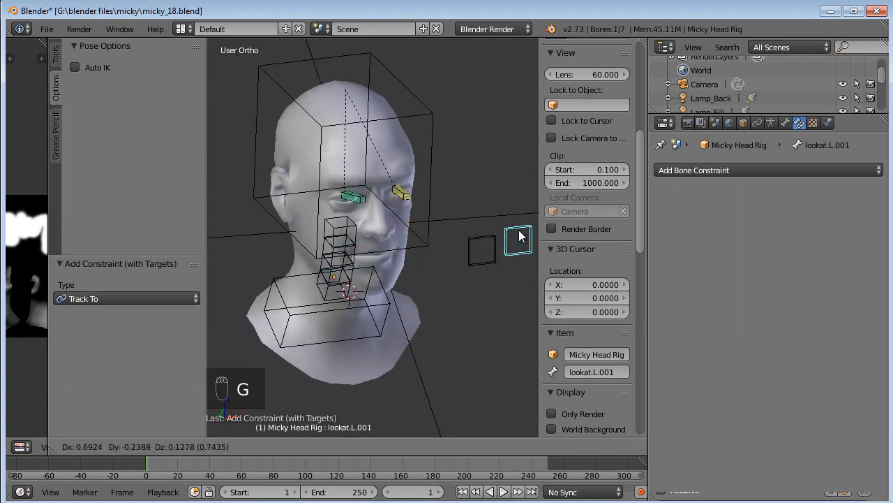
{"action": "right_click", "coordinate": [446, 287]}
{"action": "key", "text": "KP_1"}
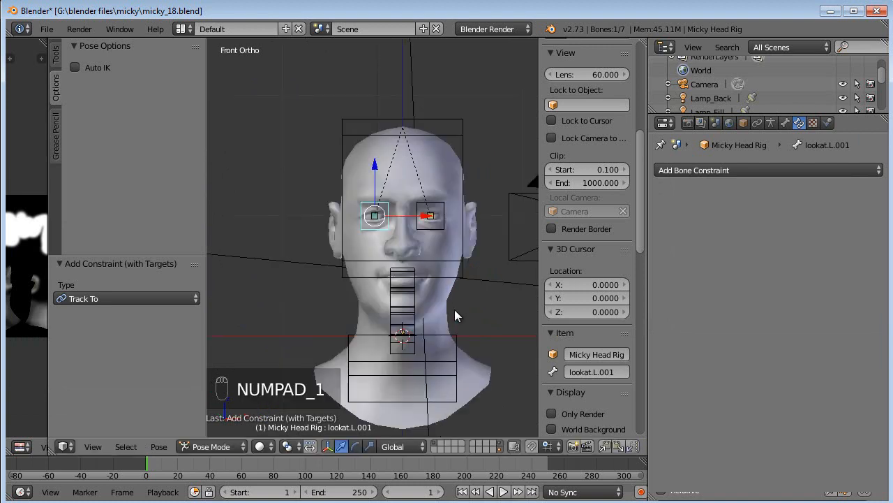
{"action": "key", "text": "g"}
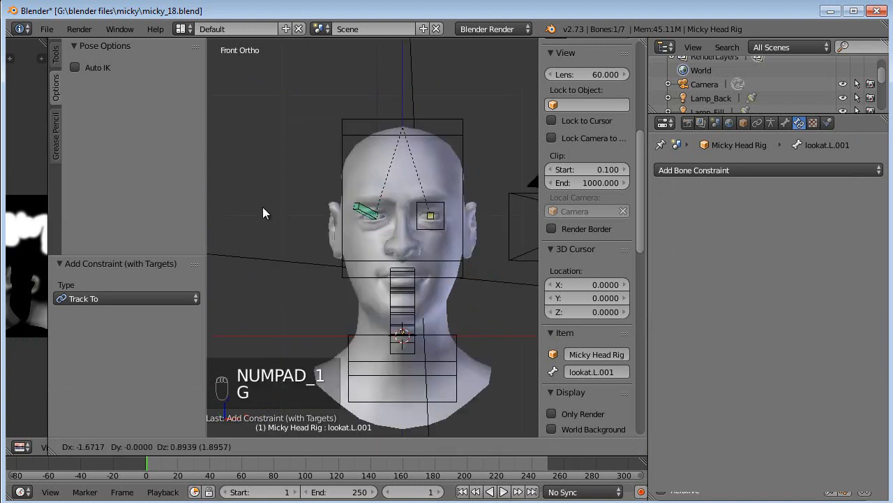
{"action": "left_click", "coordinate": [484, 297]}
Move the lookat.L.001 bone around again to test the tracking, and clear its pose location.
{"action": "middle_click_drag", "start_coordinate": [484, 297], "coordinate": [349, 185]}
{"action": "key", "text": "g"}
{"action": "left_click", "coordinate": [263, 196]}
{"action": "middle_click_drag", "start_coordinate": [263, 196], "coordinate": [324, 216]}
{"action": "middle_click_drag", "start_coordinate": [386, 256], "coordinate": [438, 249]}
{"action": "key", "text": "g"}
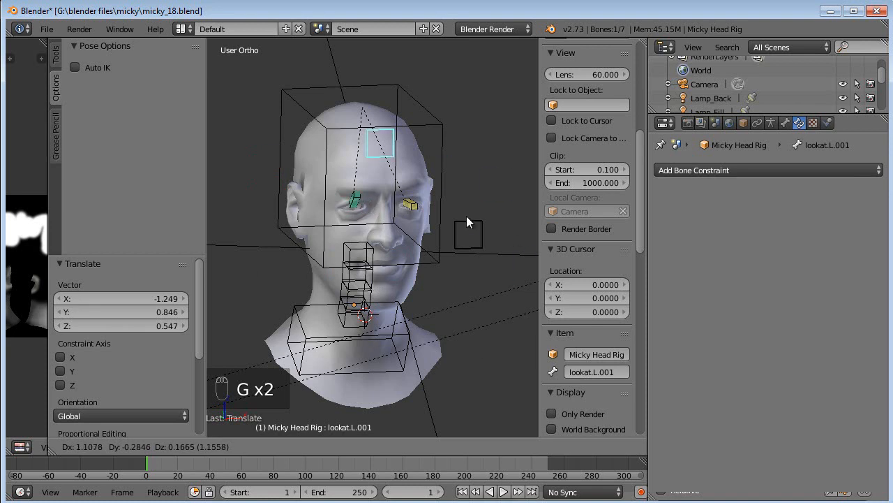
{"action": "right_click", "coordinate": [461, 284]}
{"action": "middle_click_drag", "start_coordinate": [474, 272], "coordinate": [402, 201]}
{"action": "key", "text": "alt+g"}
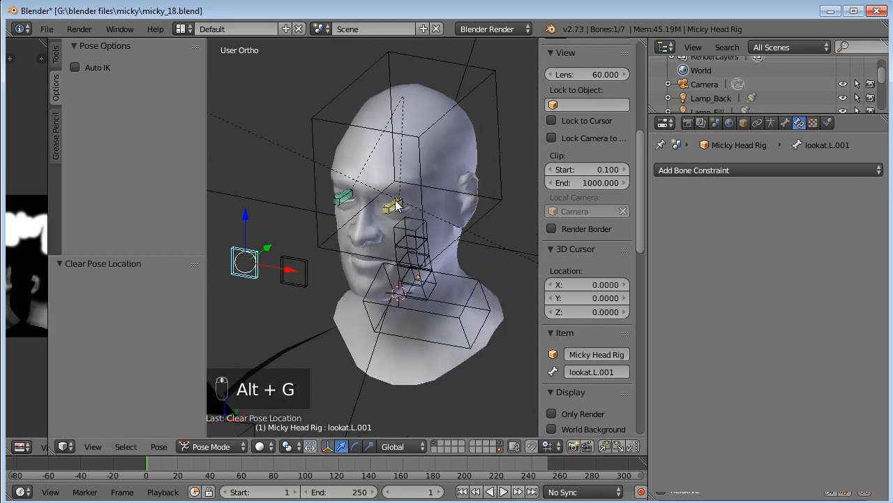
Replace the eyeball.L bone's IK constraint with a Track To constraint targeting the lookat.L bone.
{"action": "right_click", "coordinate": [401, 202]}
{"action": "left_click", "coordinate": [873, 193]}
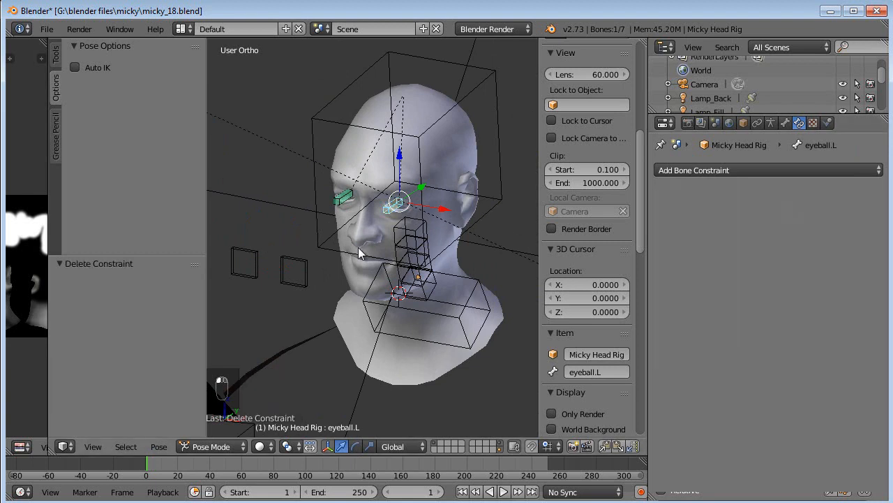
{"action": "right_click", "coordinate": [292, 264]}
{"action": "right_click", "coordinate": [395, 203], "text": "shift"}
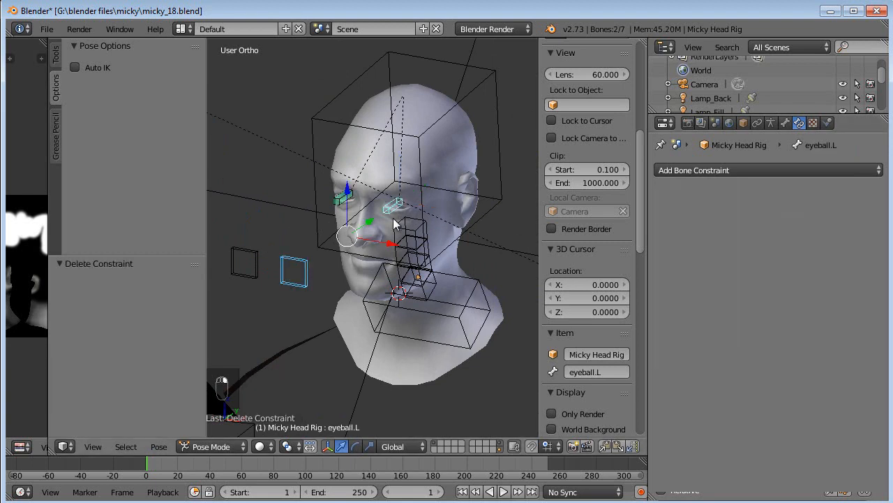
{"action": "key", "text": "ctrl+shift+c"}
{"action": "left_click", "coordinate": [392, 222]}
Select both lookat bones and try moving them together to test the tracking of both eyes.
{"action": "right_click", "coordinate": [293, 268]}
{"action": "right_click", "coordinate": [247, 249], "text": "shift"}
{"action": "middle_click_drag", "start_coordinate": [247, 249], "coordinate": [297, 215]}
{"action": "key", "text": "g"}
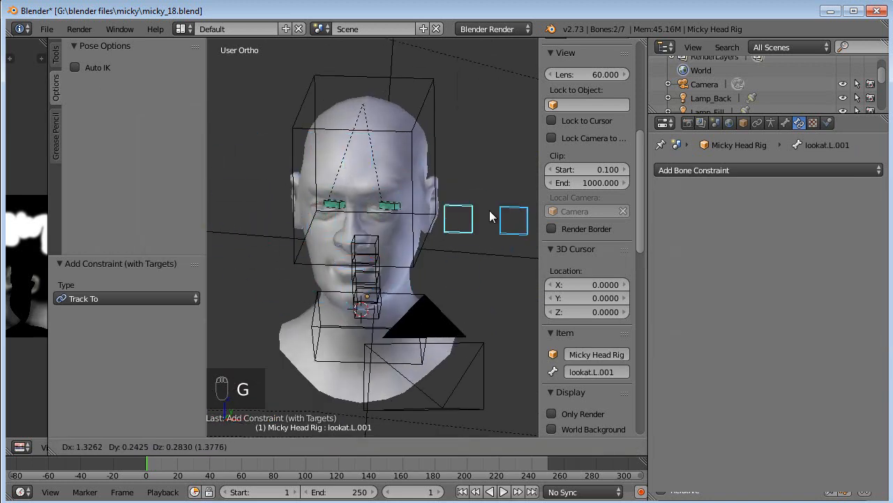
{"action": "left_click", "coordinate": [308, 265]}
{"action": "middle_click_drag", "start_coordinate": [396, 199], "coordinate": [355, 260]}
Duplicate the lookat.L bone in Edit Mode and snap the copy to the 3D cursor at the centre.
{"action": "key", "text": "a"}
{"action": "right_click", "coordinate": [348, 245]}
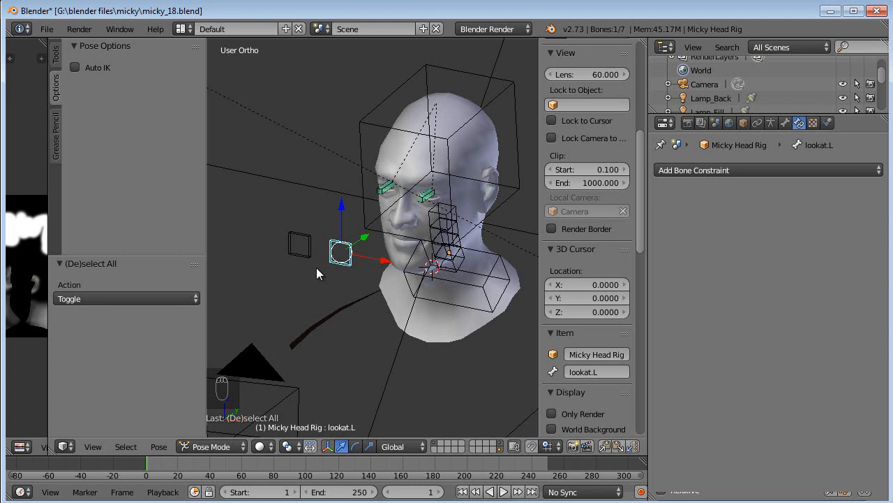
{"action": "key", "text": "KP_1"}
{"action": "key", "text": "Tab"}
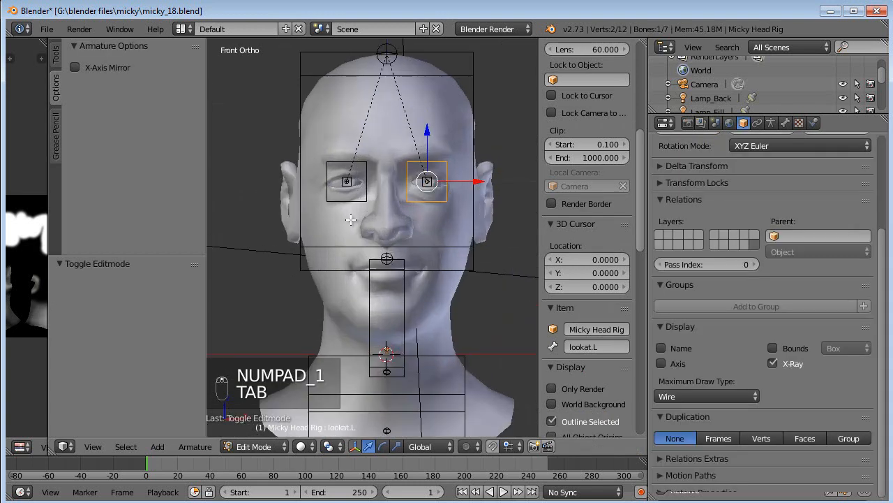
{"action": "middle_click_drag", "start_coordinate": [385, 187], "coordinate": [448, 214]}
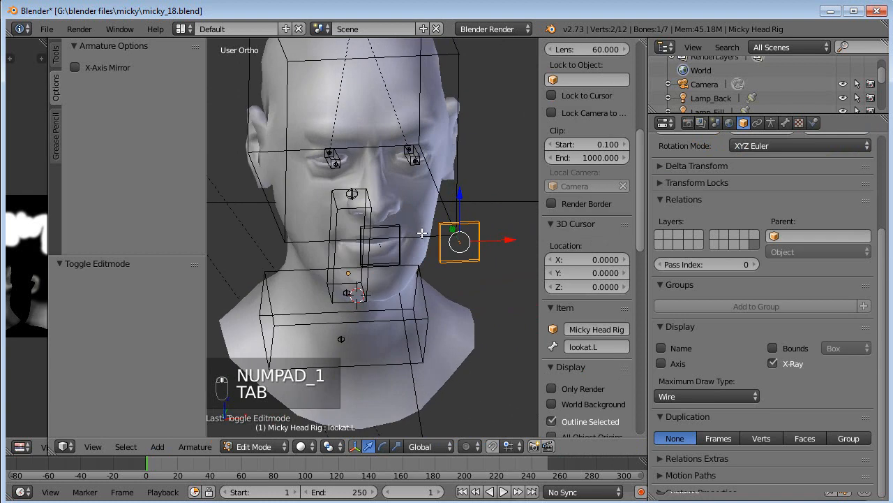
{"action": "key", "text": "KP_1"}
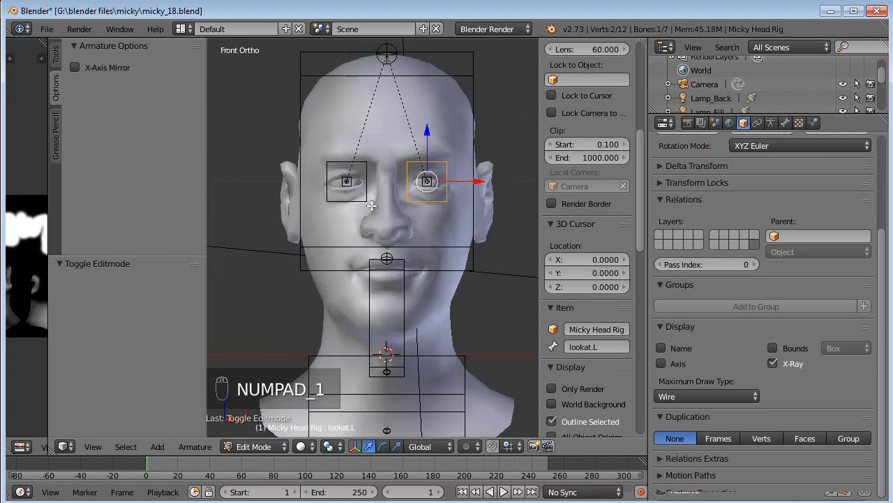
{"action": "key", "text": "shift+d"}
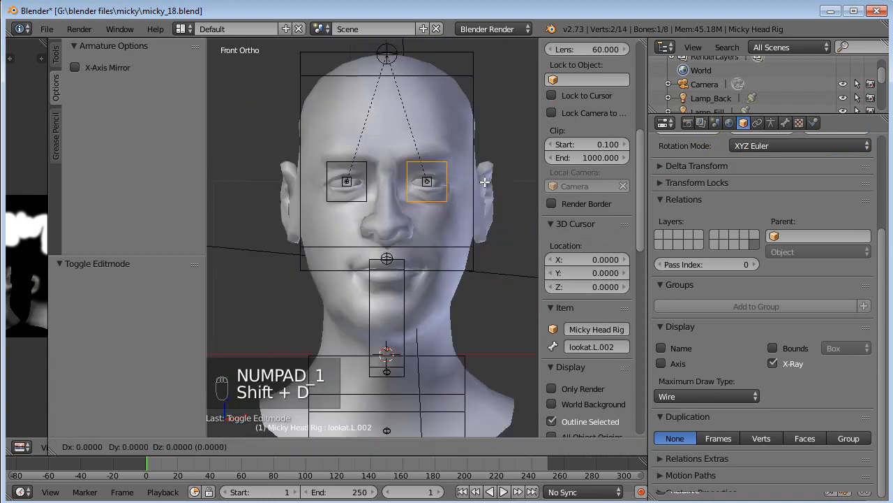
{"action": "left_click", "coordinate": [485, 181]}
{"action": "left_click_drag", "start_coordinate": [471, 181], "coordinate": [438, 187]}
{"action": "key", "text": "shift+s"}
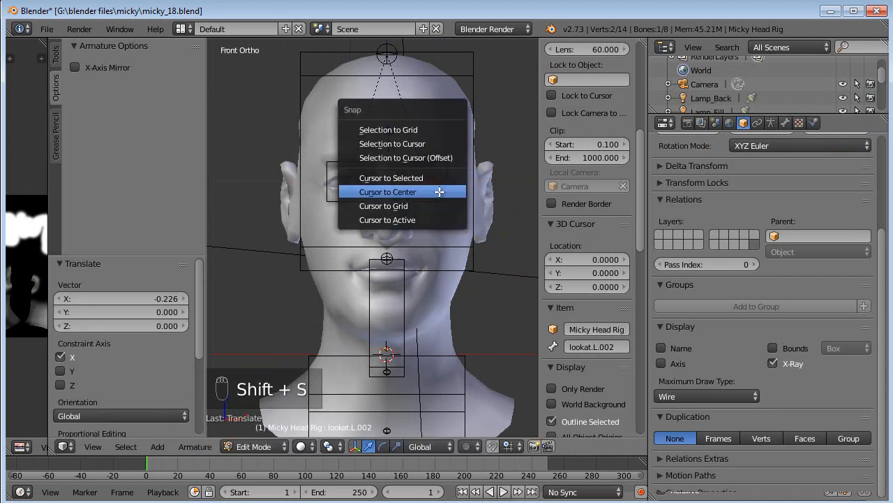
{"action": "left_click", "coordinate": [422, 143]}
Move the copied bone about 0.992 up along Z and about -2.347 along Y, centring it between the two lookat bones.
{"action": "key", "text": "g"}
{"action": "key", "text": "z"}
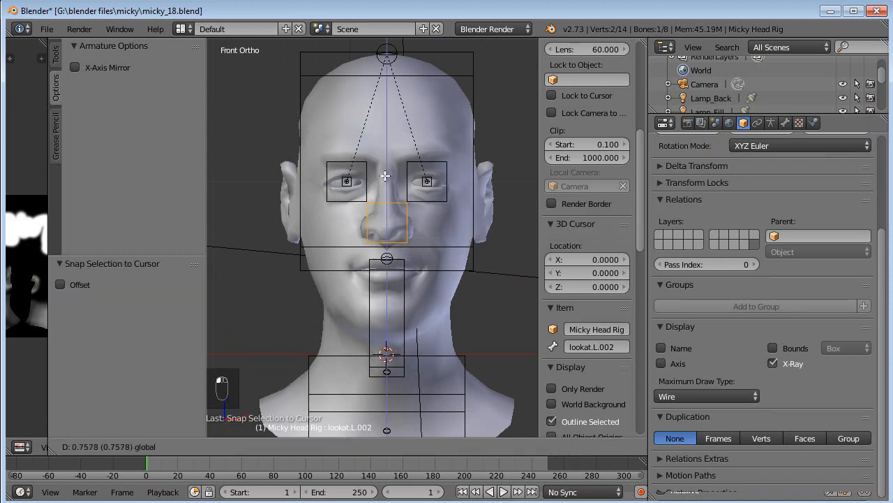
{"action": "left_click", "coordinate": [384, 136]}
{"action": "key", "text": "KP_3"}
{"action": "scroll", "coordinate": [396, 232], "scroll_direction": "down", "scroll_amount": 4}
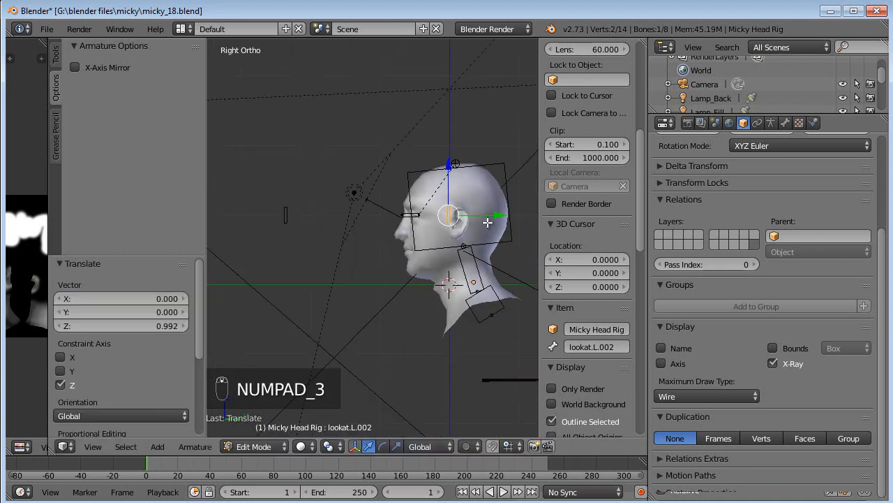
{"action": "key", "text": "g"}
{"action": "key", "text": "y"}
{"action": "left_click", "coordinate": [335, 215]}
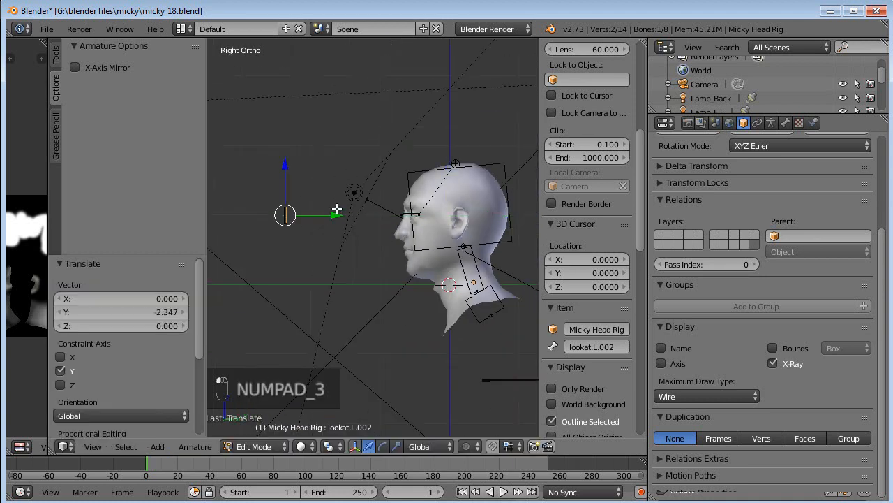
Scale the centre bone's B-Bone display size by about 3.644, and by 0.4 along Z to frame both lookat bones.
{"action": "key", "text": "KP_1"}
{"action": "scroll", "coordinate": [331, 208], "scroll_direction": "up", "scroll_amount": 4}
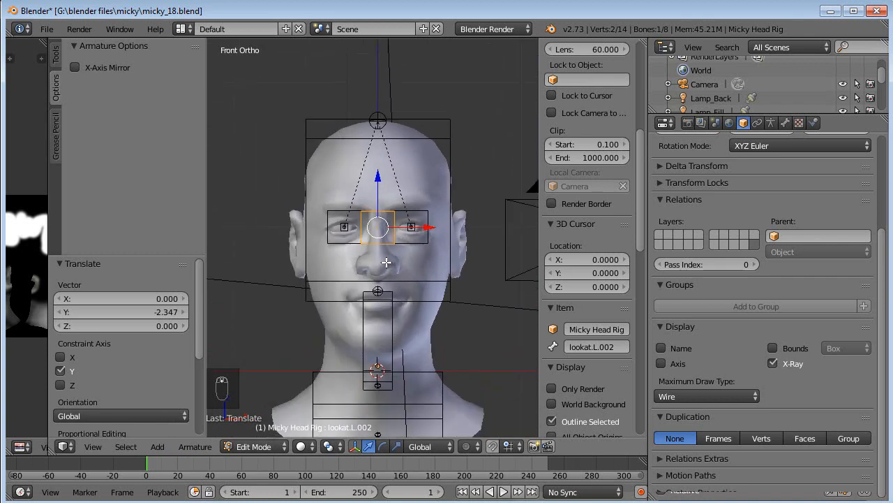
{"action": "key", "text": "ctrl+alt+s"}
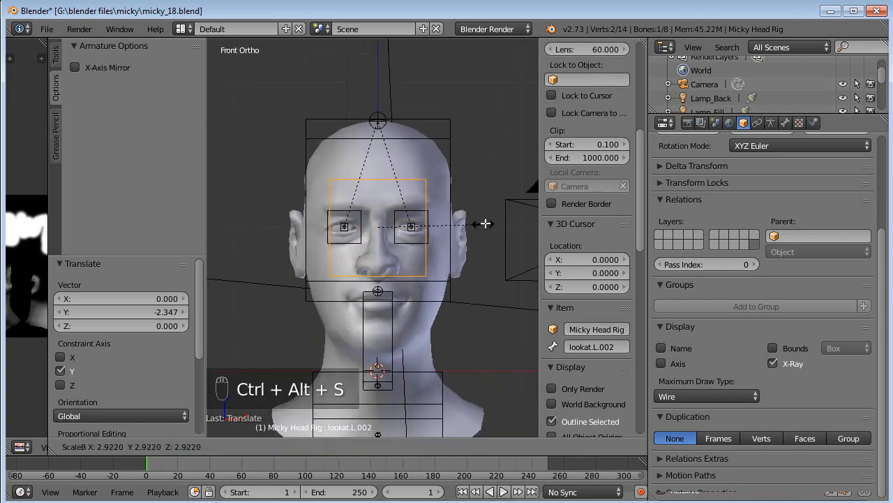
{"action": "left_click", "coordinate": [505, 212]}
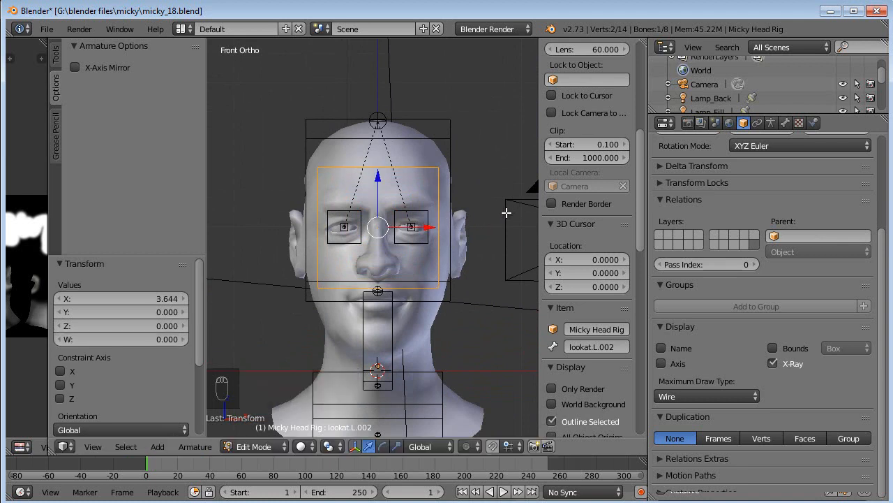
{"action": "key", "text": "ctrl+alt+s"}
{"action": "key", "text": "y"}
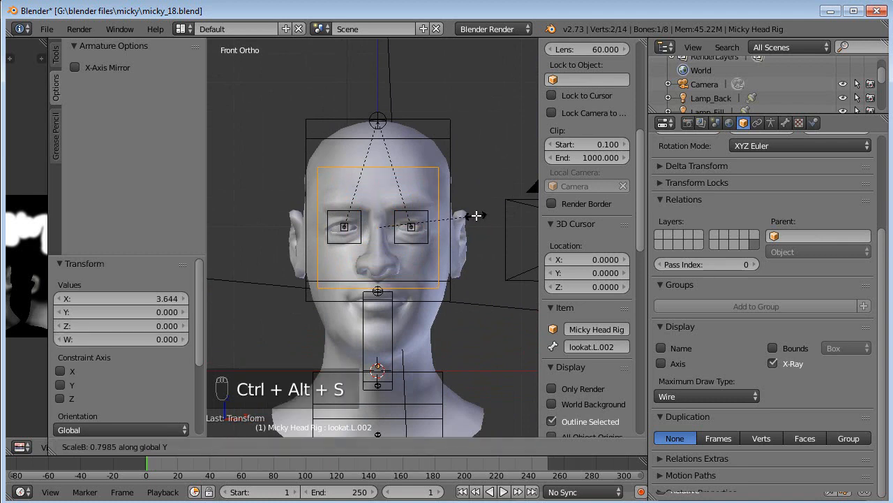
{"action": "left_click", "coordinate": [432, 222]}
Parent both small lookat bones to the large centre bone with Keep Offset.
{"action": "middle_click_drag", "start_coordinate": [433, 224], "coordinate": [358, 269]}
{"action": "right_click", "coordinate": [357, 267]}
{"action": "right_click", "coordinate": [315, 228], "text": "shift"}
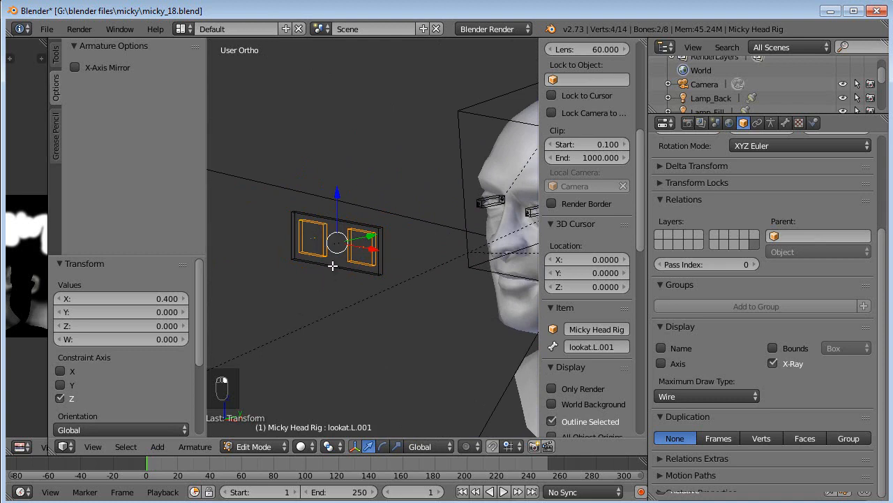
{"action": "right_click", "coordinate": [333, 271], "text": "shift"}
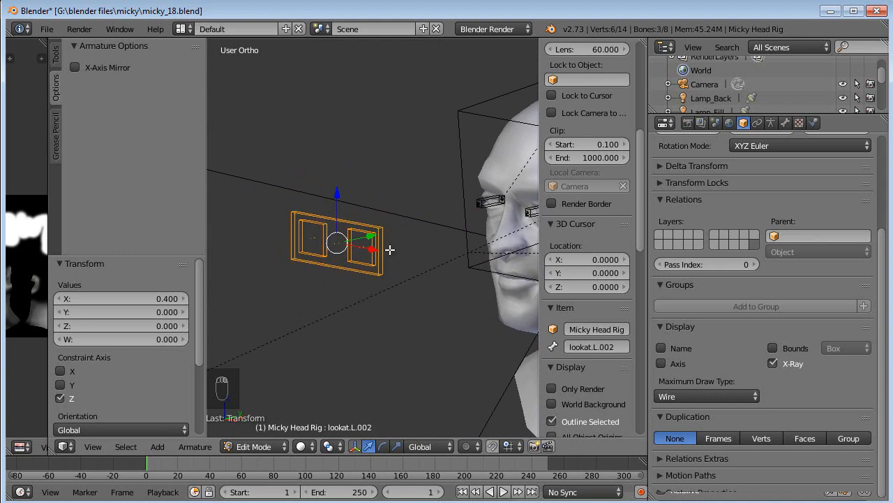
{"action": "key", "text": "ctrl+p"}
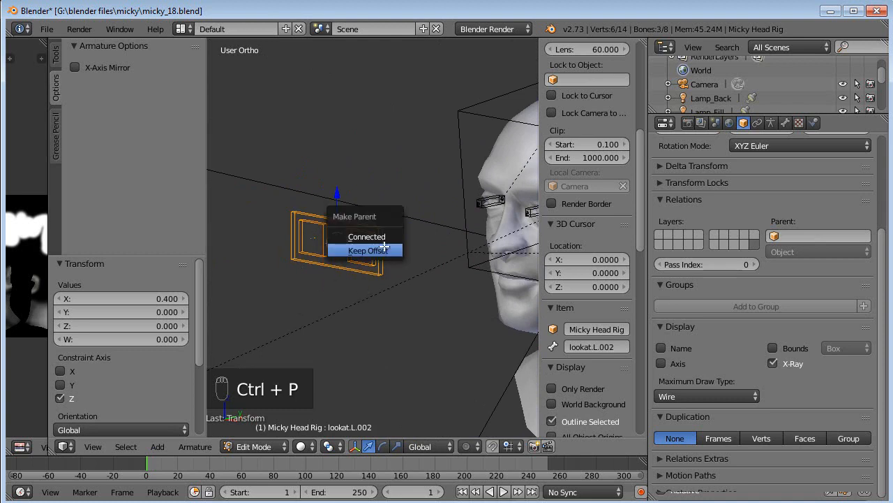
{"action": "left_click", "coordinate": [368, 250]}
Rename the large centre bone as lookat and return the rig to Pose Mode.
{"action": "left_click", "coordinate": [592, 347]}
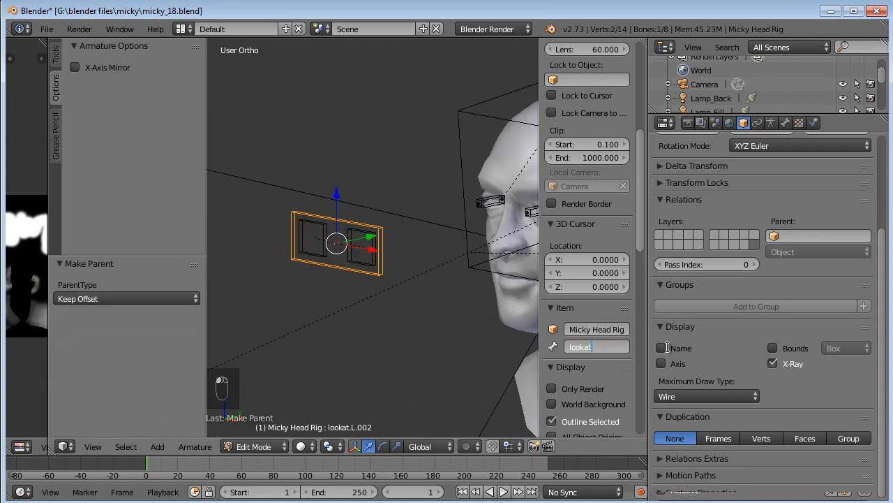
{"action": "key", "text": "Return"}
{"action": "key", "text": "Tab"}
Try moving the lookat bone from different angles to test that both eyeball bones follow it.
{"action": "middle_click_drag", "start_coordinate": [359, 332], "coordinate": [457, 274]}
{"action": "scroll", "coordinate": [437, 353], "scroll_direction": "up", "scroll_amount": 2}
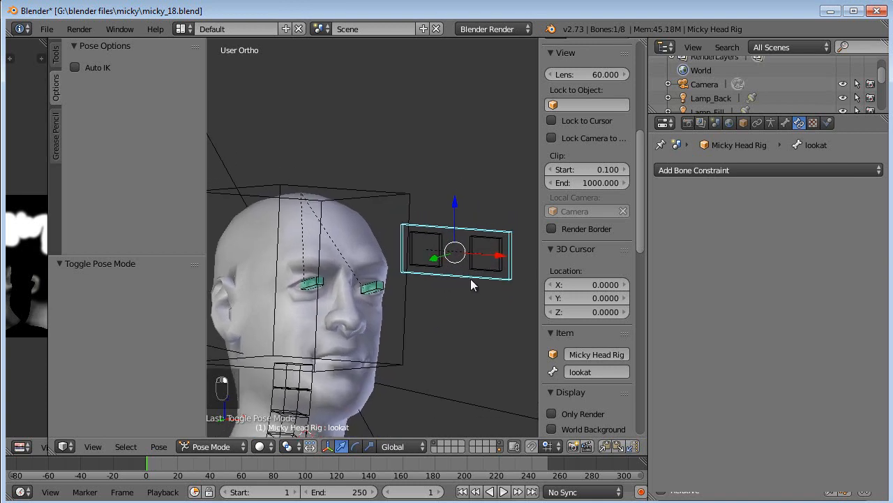
{"action": "key", "text": "g"}
{"action": "right_click", "coordinate": [467, 322]}
{"action": "scroll", "coordinate": [462, 330], "scroll_direction": "down", "scroll_amount": 2}
{"action": "key", "text": "g"}
{"action": "middle_click_drag", "start_coordinate": [462, 330], "coordinate": [385, 331]}
{"action": "right_click", "coordinate": [428, 323]}
Try selecting the left eyeball mesh together with its eyeball bone in wireframe shading.
{"action": "key", "text": "a"}
{"action": "scroll", "coordinate": [391, 327], "scroll_direction": "up", "scroll_amount": 3}
{"action": "middle_click_drag", "start_coordinate": [469, 338], "coordinate": [339, 276], "text": "shift"}
{"action": "scroll", "coordinate": [350, 327], "scroll_direction": "up", "scroll_amount": 3}
{"action": "scroll", "coordinate": [345, 283], "scroll_direction": "up", "scroll_amount": 6}
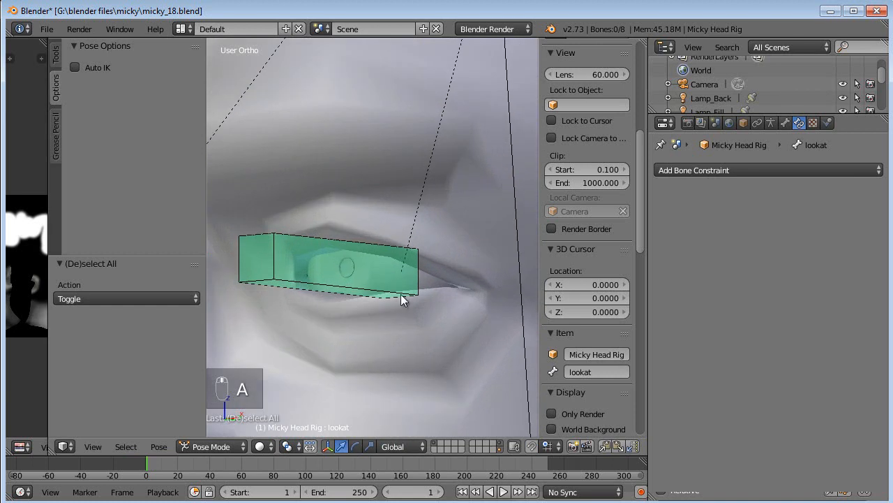
{"action": "key", "text": "ctrl+Tab"}
{"action": "right_click", "coordinate": [434, 279]}
{"action": "key", "text": "z"}
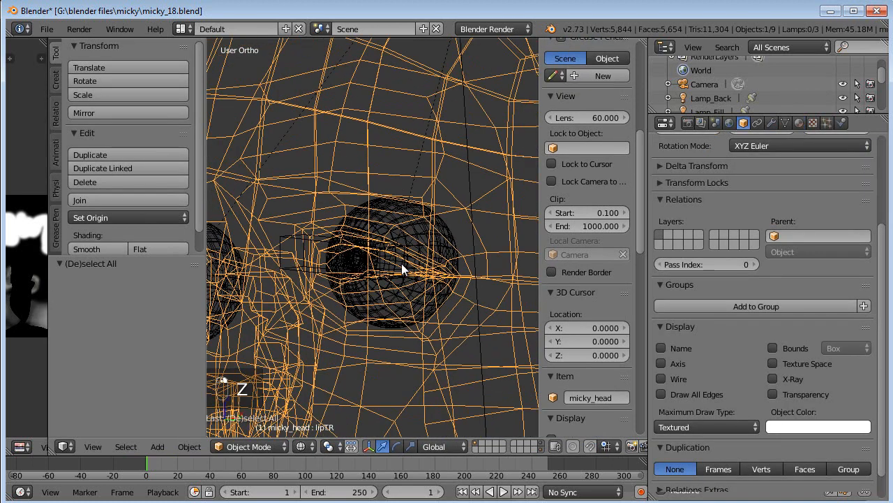
{"action": "right_click", "coordinate": [402, 271]}
{"action": "key", "text": "ctrl+Tab"}
{"action": "key", "text": "ctrl+Tab"}
{"action": "right_click", "coordinate": [427, 245]}
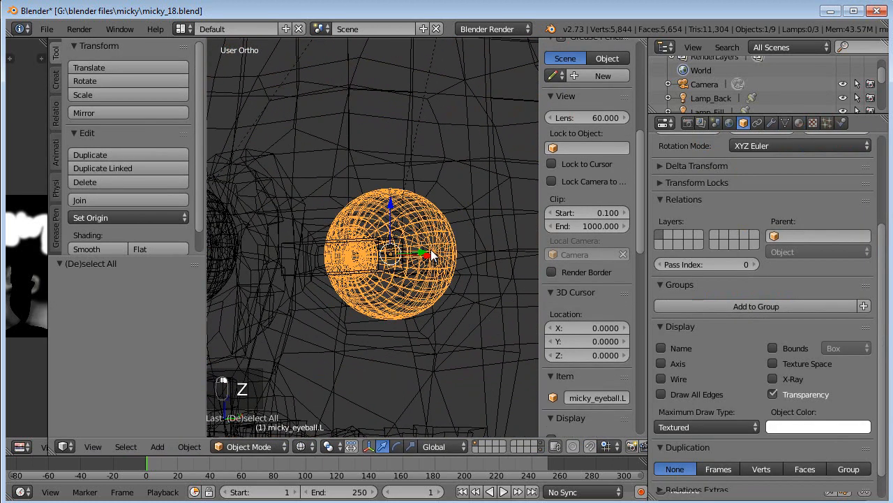
{"action": "right_click", "coordinate": [310, 236], "text": "shift"}
{"action": "middle_click_drag", "start_coordinate": [407, 236], "coordinate": [451, 153]}
Hide the micky_head mesh and switch the viewport back to solid shading.
{"action": "right_click", "coordinate": [451, 152]}
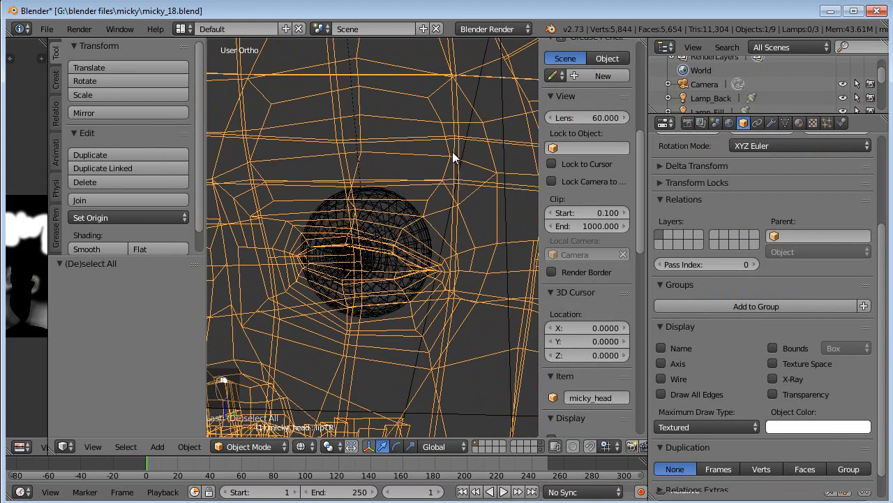
{"action": "key", "text": "h"}
{"action": "scroll", "coordinate": [416, 290], "scroll_direction": "down", "scroll_amount": 3}
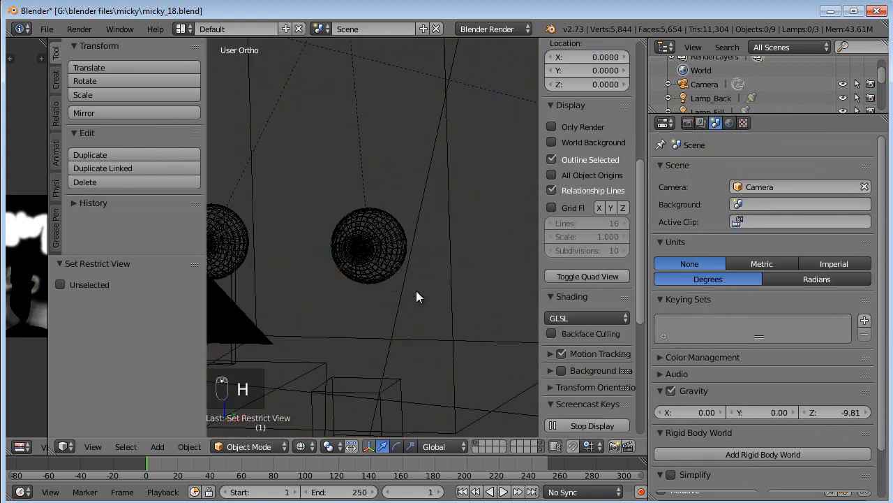
{"action": "key", "text": "z"}
{"action": "middle_click_drag", "start_coordinate": [416, 279], "coordinate": [377, 303]}
{"action": "scroll", "coordinate": [378, 303], "scroll_direction": "up", "scroll_amount": 2}
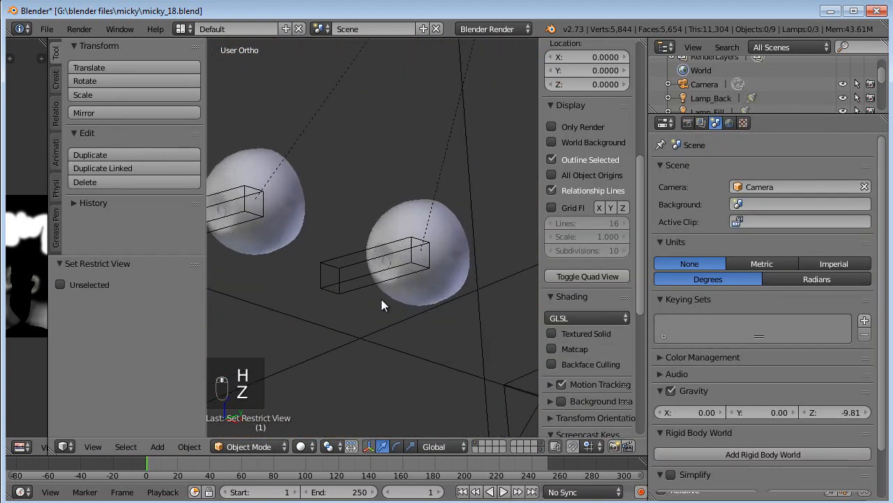
Parent the micky_eyeball.L mesh to the eyeball.L bone using the Bone option.
{"action": "right_click", "coordinate": [404, 257]}
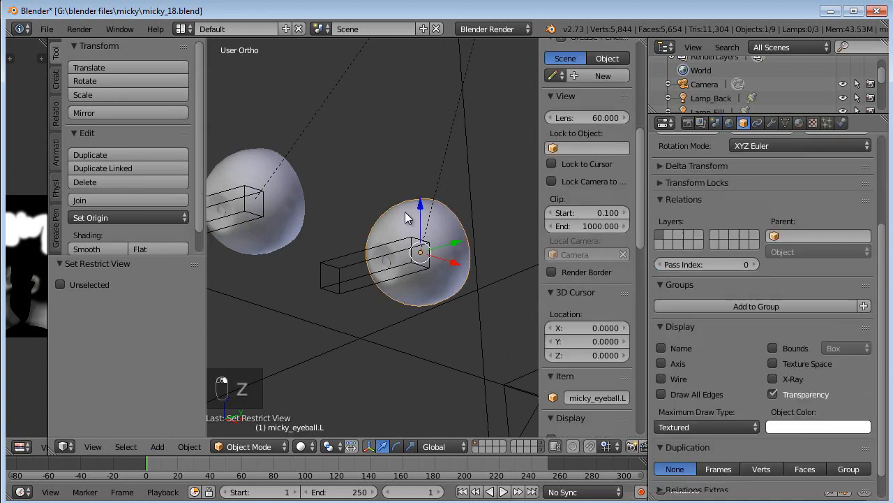
{"action": "right_click", "coordinate": [336, 261]}
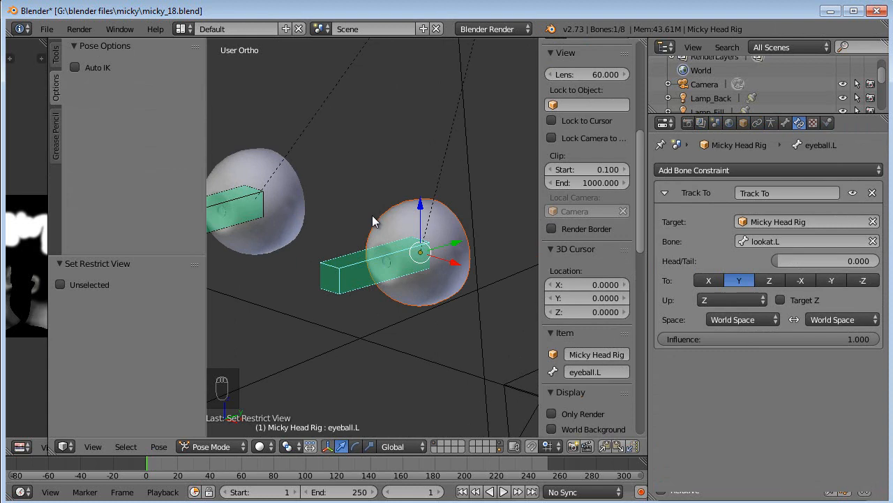
{"action": "key", "text": "ctrl+p"}
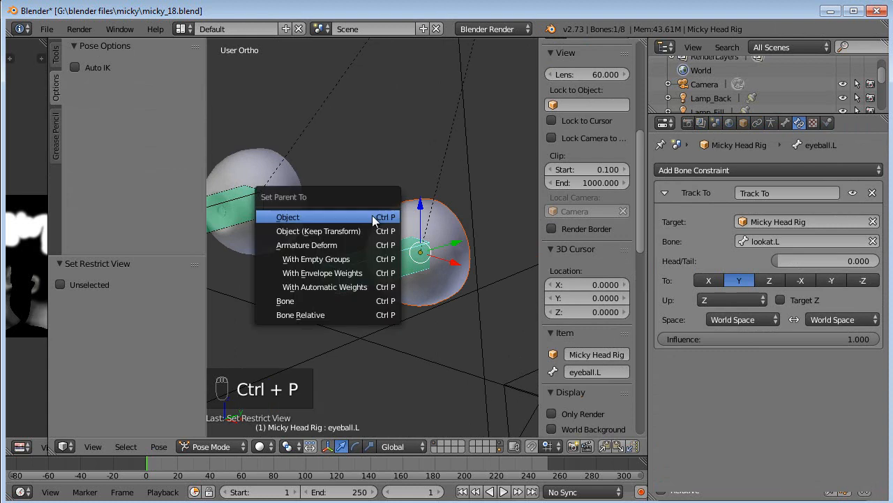
{"action": "left_click", "coordinate": [303, 301]}
Parent the other eyeball mesh to the eyeball.L.001 bone using the Bone option.
{"action": "middle_click_drag", "start_coordinate": [303, 300], "coordinate": [400, 269]}
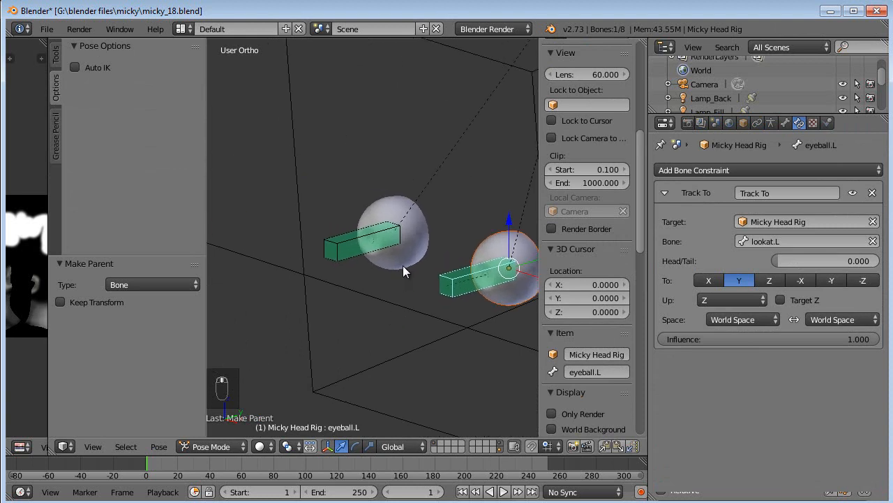
{"action": "right_click", "coordinate": [402, 268]}
{"action": "right_click", "coordinate": [342, 255]}
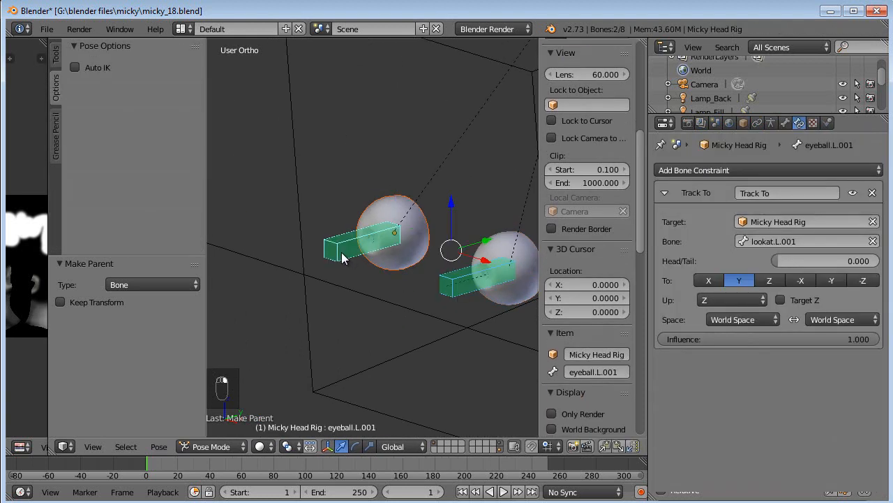
{"action": "key", "text": "ctrl+p"}
{"action": "left_click", "coordinate": [335, 254]}
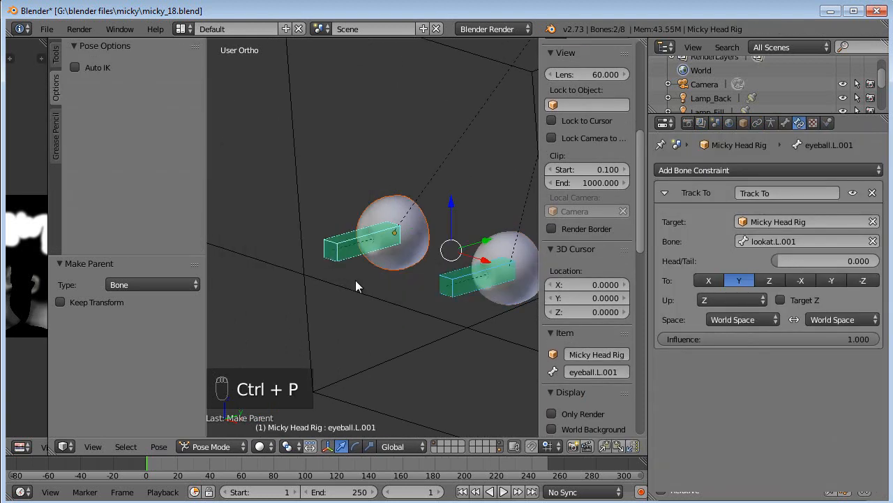
Try moving the lookat bone to test that both eyeball meshes rotate with their bones.
{"action": "scroll", "coordinate": [335, 266], "scroll_direction": "down", "scroll_amount": 4}
{"action": "key", "text": "a"}
{"action": "middle_click_drag", "start_coordinate": [365, 314], "coordinate": [415, 288]}
{"action": "right_click", "coordinate": [270, 241]}
{"action": "middle_click_drag", "start_coordinate": [270, 241], "coordinate": [296, 223]}
{"action": "key", "text": "g"}
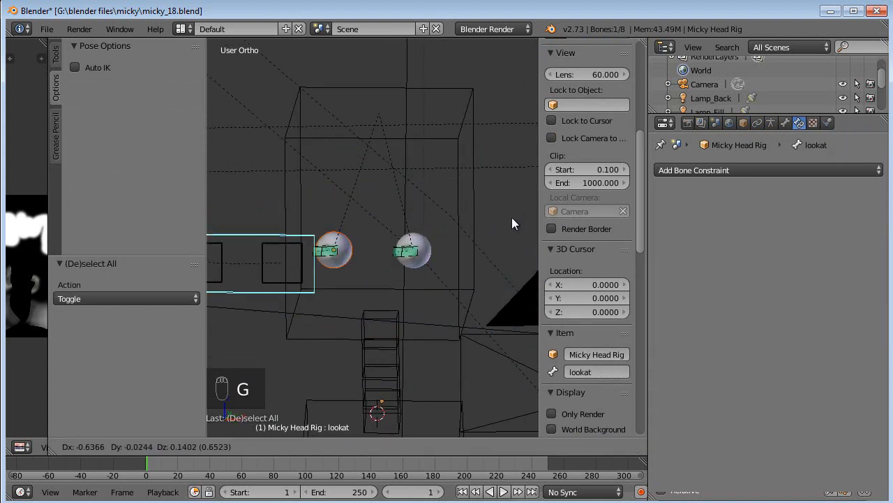
{"action": "right_click", "coordinate": [265, 197]}
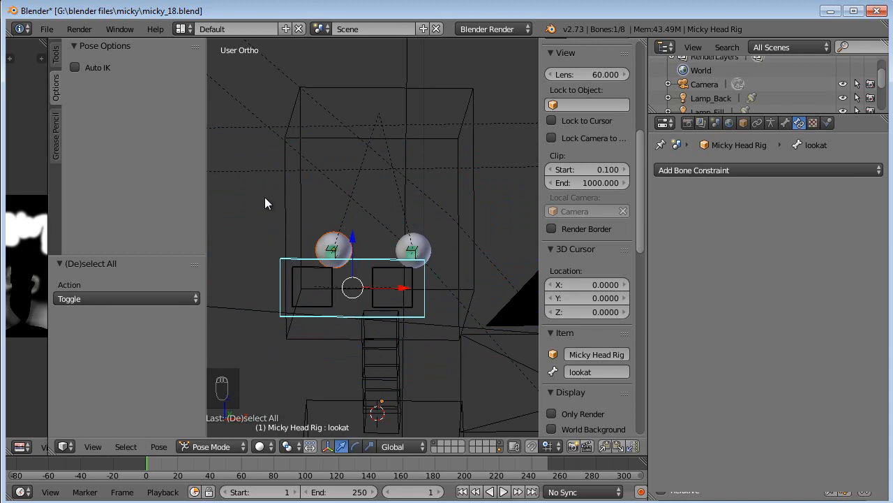
Leave Pose Mode by selecting an eyeball mesh, and unhide the micky_head mesh.
{"action": "right_click", "coordinate": [427, 241]}
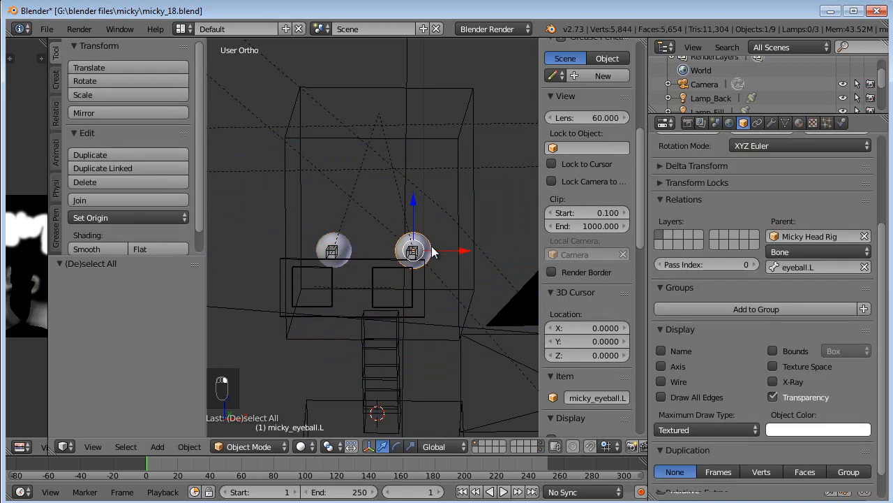
{"action": "key", "text": "alt+h"}
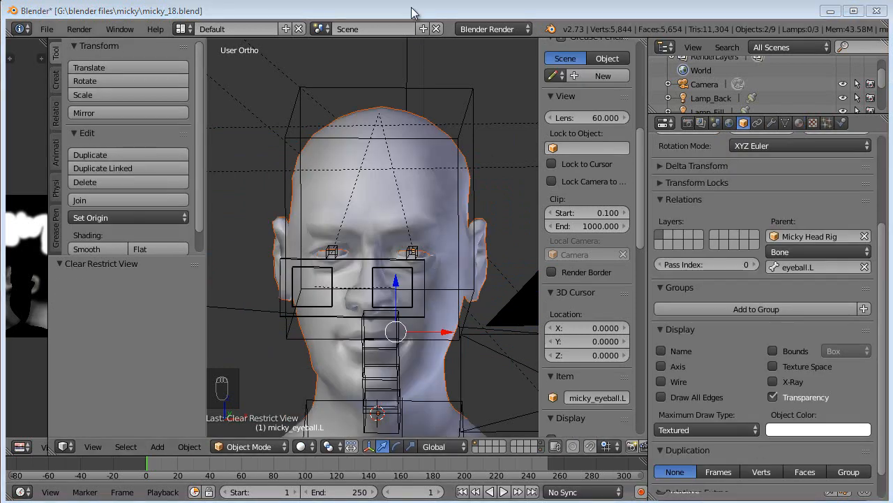
Try moving the lookat bone to check the eye rotation with the micky_head mesh visible.
{"action": "middle_click_drag", "start_coordinate": [445, 235], "coordinate": [414, 297]}
{"action": "right_click", "coordinate": [417, 263]}
{"action": "scroll", "coordinate": [412, 280], "scroll_direction": "up", "scroll_amount": 3}
{"action": "scroll", "coordinate": [425, 276], "scroll_direction": "down", "scroll_amount": 1}
{"action": "key", "text": "g"}
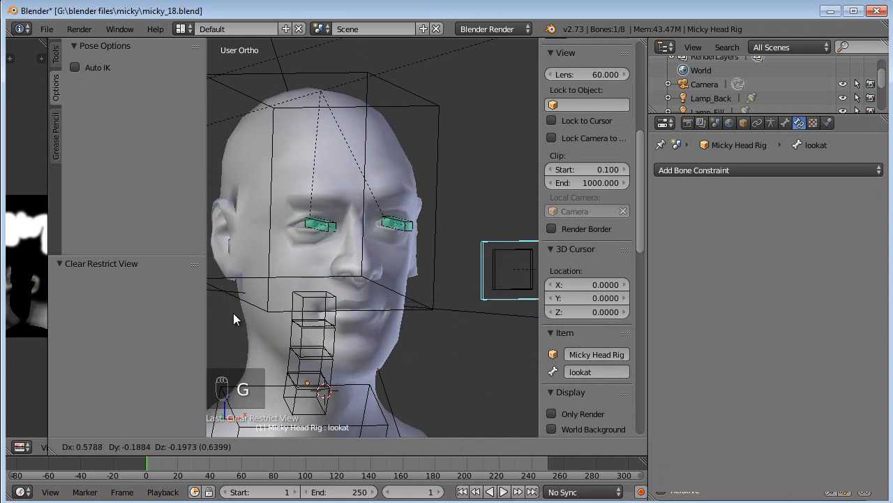
{"action": "right_click", "coordinate": [488, 304]}
{"action": "middle_click_drag", "start_coordinate": [490, 305], "coordinate": [368, 314]}
{"action": "scroll", "coordinate": [408, 314], "scroll_direction": "down", "scroll_amount": 2}
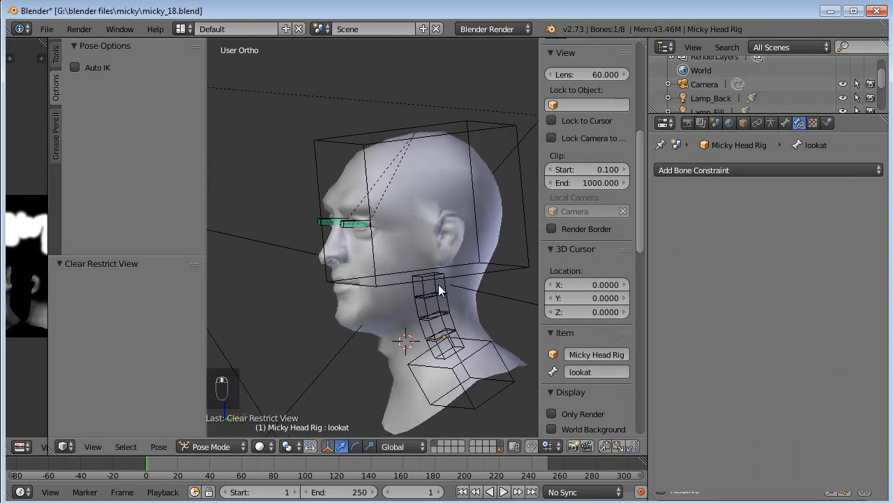
{"action": "scroll", "coordinate": [372, 314], "scroll_direction": "down", "scroll_amount": 3}
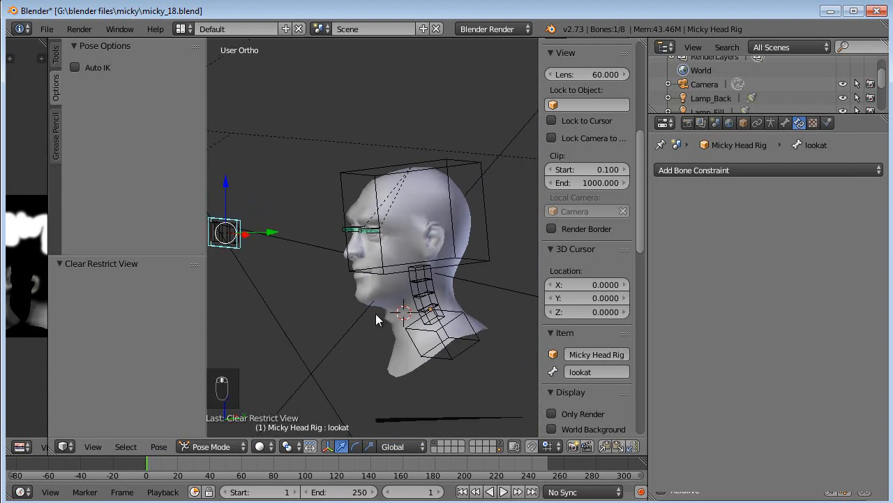
Select the eyeball.L bone and open its bone properties at the Deform settings.
{"action": "right_click", "coordinate": [381, 286]}
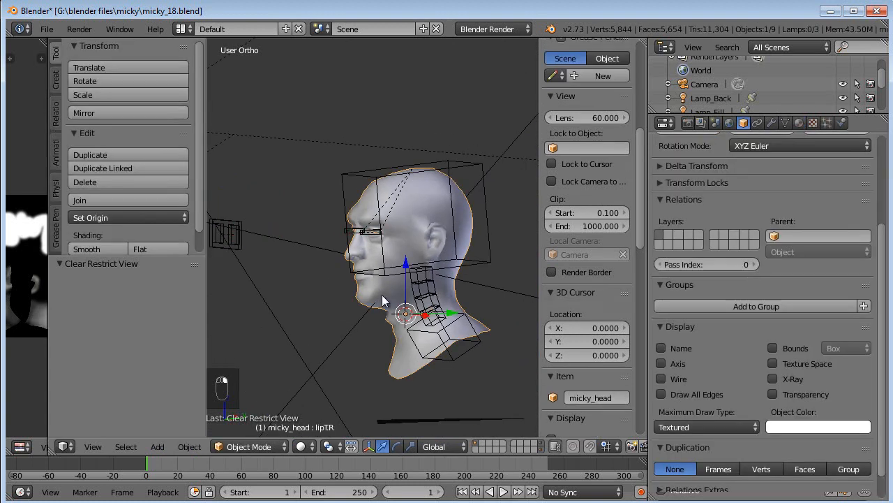
{"action": "scroll", "coordinate": [417, 278], "scroll_direction": "up", "scroll_amount": 6}
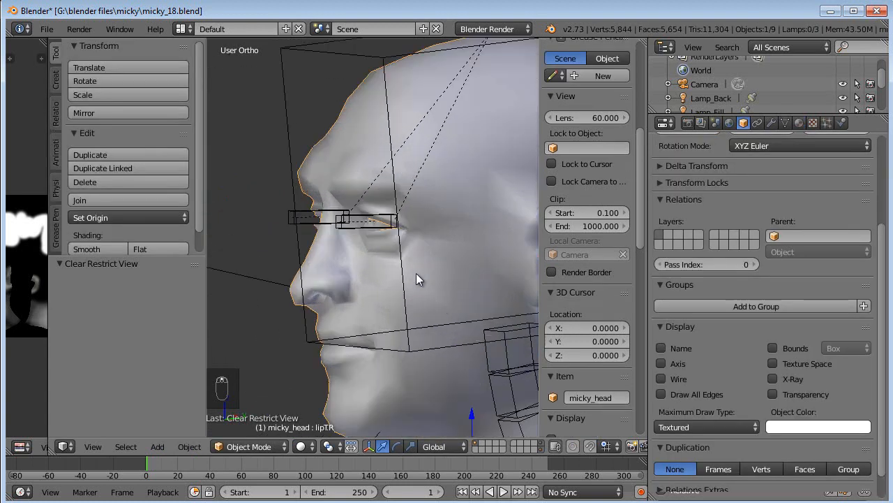
{"action": "right_click", "coordinate": [363, 228]}
{"action": "middle_click_drag", "start_coordinate": [453, 305], "coordinate": [427, 249]}
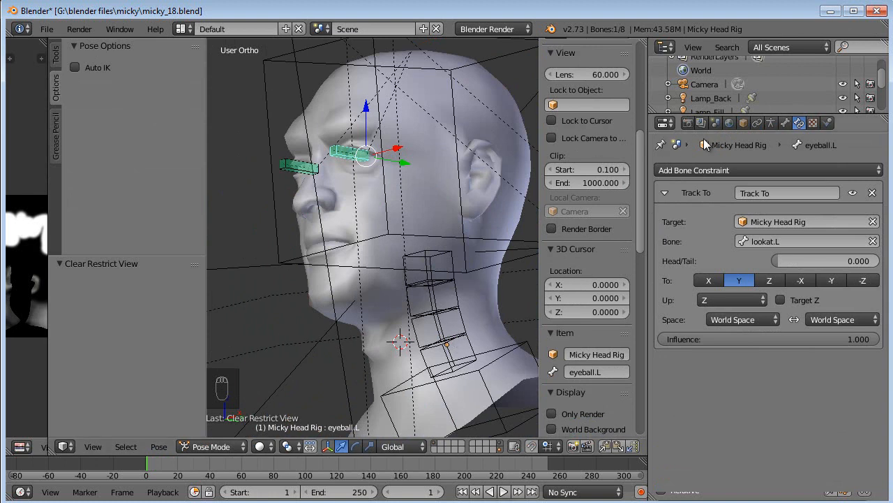
{"action": "left_click", "coordinate": [784, 124]}
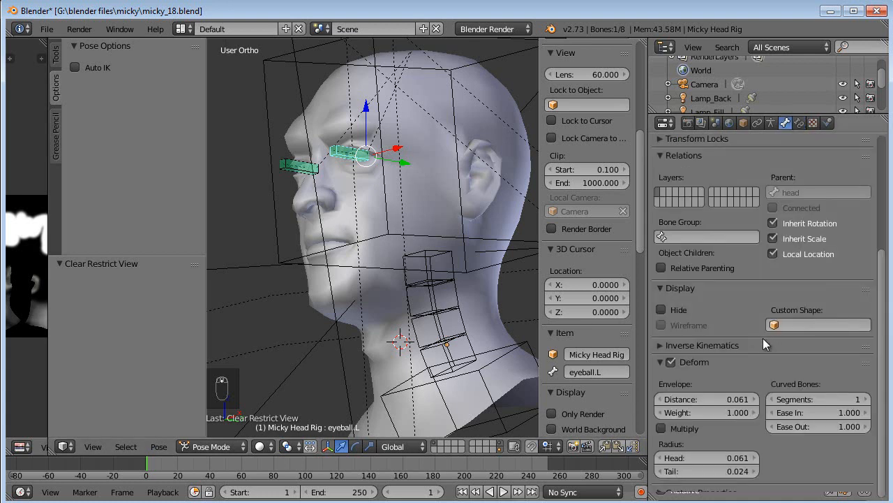
{"action": "scroll", "coordinate": [384, 197], "scroll_direction": "down", "scroll_amount": 2}
{"action": "middle_click_drag", "start_coordinate": [363, 198], "coordinate": [377, 209]}
{"action": "middle_click_drag", "start_coordinate": [360, 176], "coordinate": [364, 198], "text": "shift"}
{"action": "middle_click_drag", "start_coordinate": [363, 199], "coordinate": [367, 217], "text": "shift"}
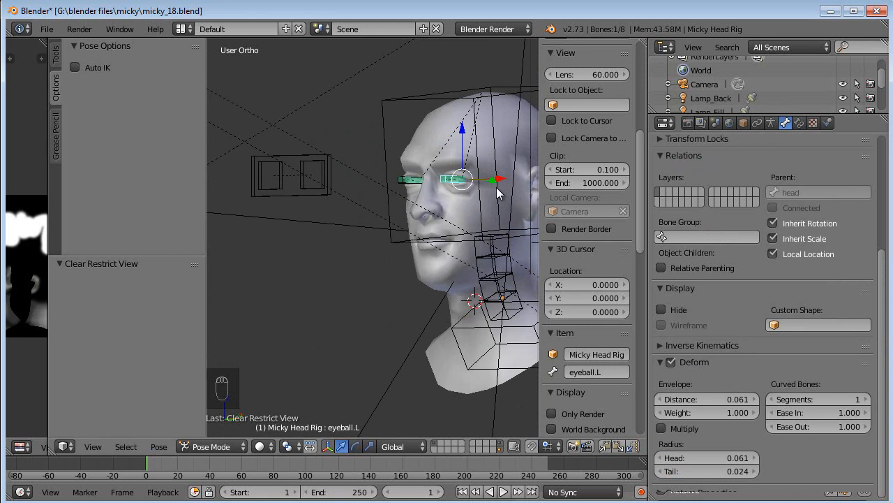
{"action": "middle_click_drag", "start_coordinate": [419, 230], "coordinate": [312, 229]}
Disable Deform for the lookat.L bone, the other small eye target bone and the parent lookat bone.
{"action": "right_click", "coordinate": [263, 201]}
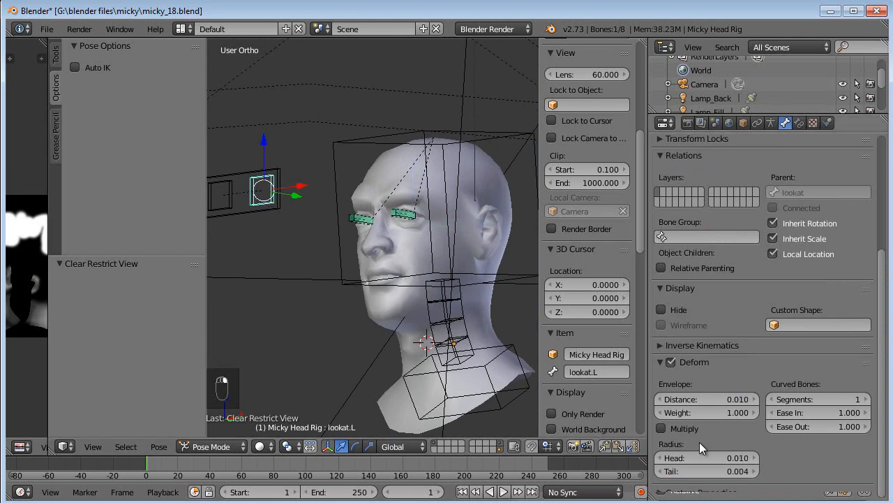
{"action": "left_click", "coordinate": [672, 360]}
{"action": "right_click", "coordinate": [231, 202]}
{"action": "left_click", "coordinate": [673, 363]}
{"action": "right_click", "coordinate": [270, 222]}
{"action": "left_click", "coordinate": [674, 363]}
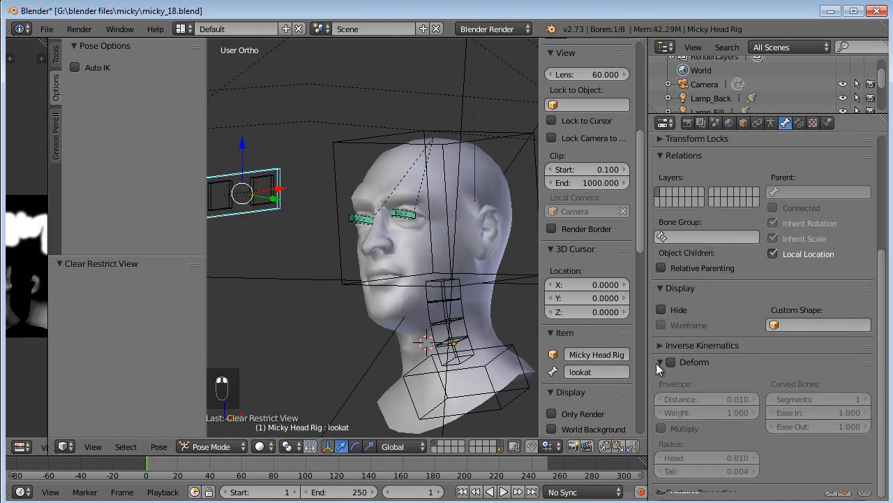
Parent the micky_head mesh to the Micky Head Rig armature With Automatic Weights.
{"action": "scroll", "coordinate": [420, 337], "scroll_direction": "down", "scroll_amount": 2}
{"action": "middle_click_drag", "start_coordinate": [419, 337], "coordinate": [336, 356]}
{"action": "scroll", "coordinate": [304, 322], "scroll_direction": "up", "scroll_amount": 3}
{"action": "middle_click_drag", "start_coordinate": [304, 322], "coordinate": [351, 316]}
{"action": "key", "text": "ctrl+Tab"}
{"action": "right_click", "coordinate": [409, 189]}
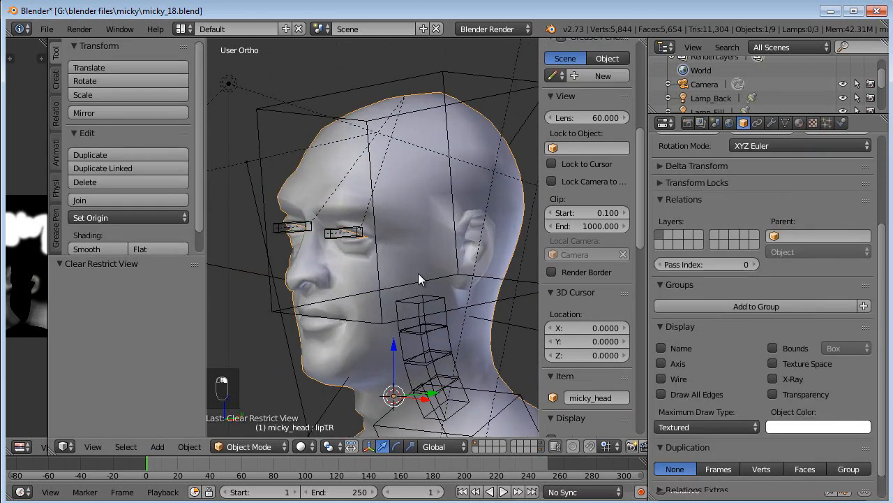
{"action": "right_click", "coordinate": [402, 120], "text": "shift"}
{"action": "right_click", "coordinate": [421, 137], "text": "shift"}
{"action": "right_click", "coordinate": [430, 81], "text": "shift"}
{"action": "key", "text": "ctrl+p"}
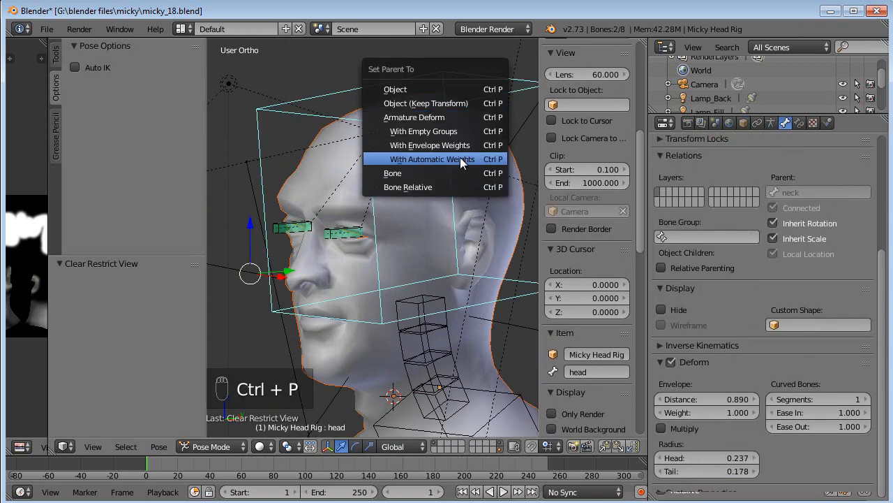
{"action": "left_click", "coordinate": [461, 160]}
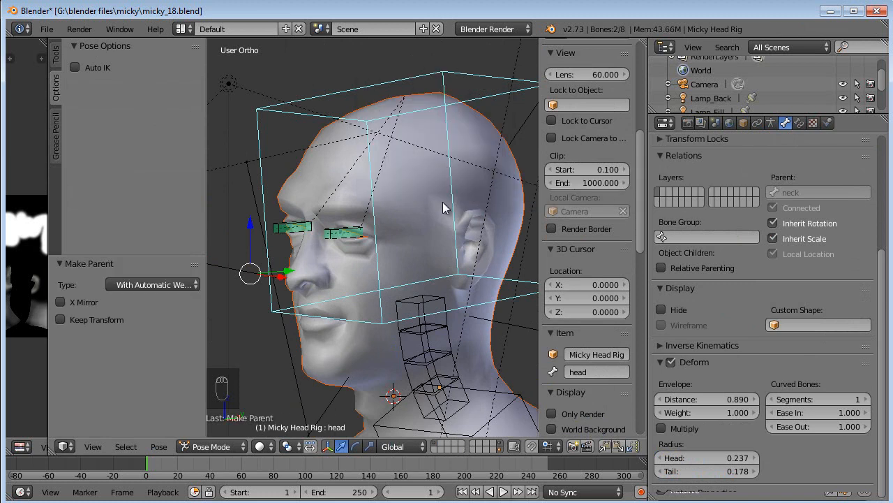
Open the modifier stack of the micky_head mesh and collapse the Subsurf modifier's settings.
{"action": "middle_click_drag", "start_coordinate": [442, 178], "coordinate": [427, 231]}
{"action": "key", "text": "ctrl+Tab"}
{"action": "right_click", "coordinate": [381, 409]}
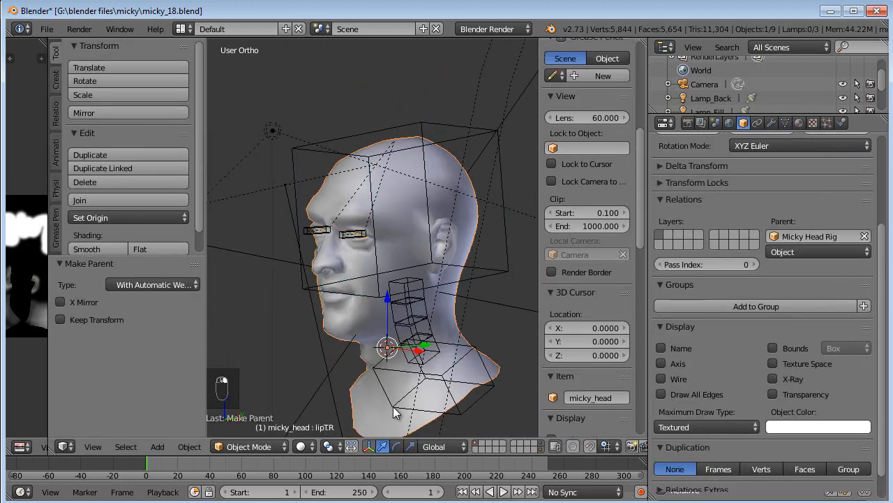
{"action": "left_click", "coordinate": [771, 123]}
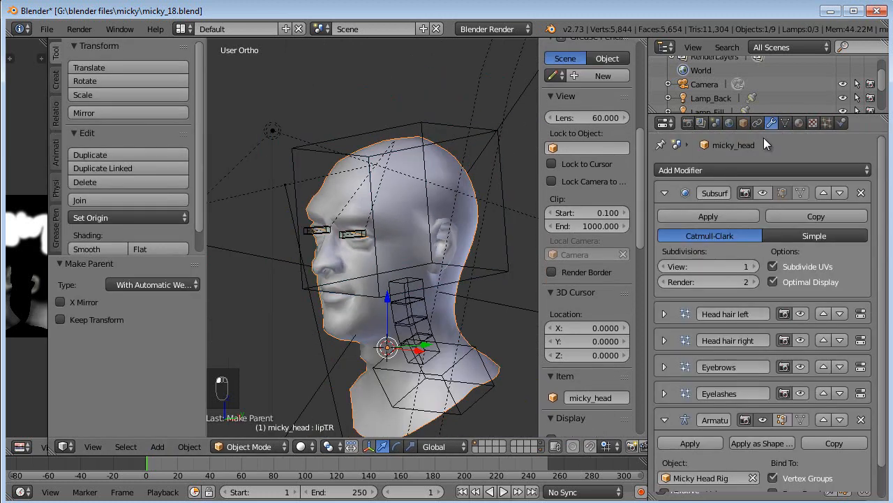
{"action": "left_click", "coordinate": [661, 192]}
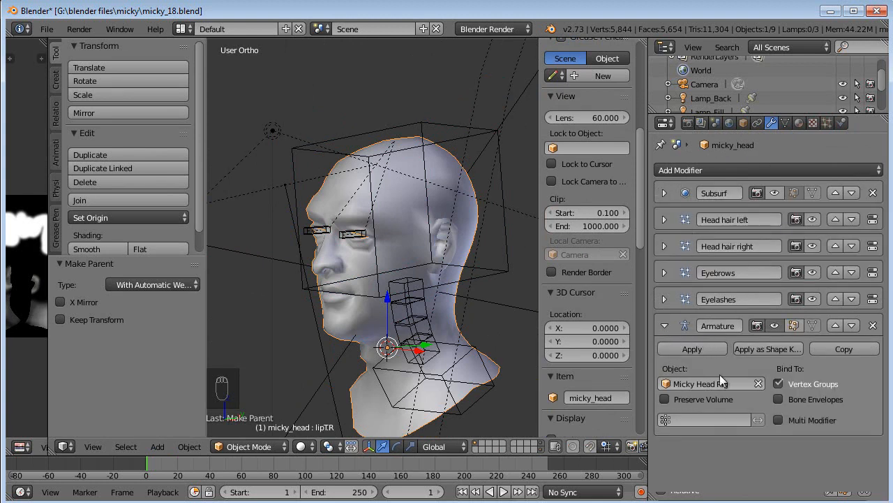
Turn on viewport display of micky_head's head hair left, head hair right, eyebrow and eyelash particle systems.
{"action": "middle_click_drag", "start_coordinate": [413, 287], "coordinate": [481, 289]}
{"action": "left_click", "coordinate": [811, 273]}
{"action": "left_click", "coordinate": [810, 247]}
{"action": "left_click", "coordinate": [810, 222]}
{"action": "middle_click_drag", "start_coordinate": [493, 238], "coordinate": [491, 189]}
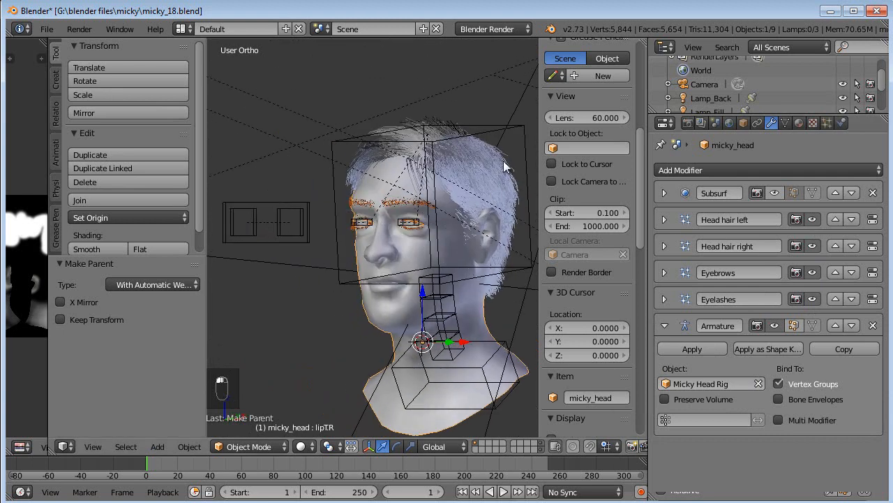
Try rotating the head bone freely to test how the head mesh and its hair deform.
{"action": "right_click", "coordinate": [516, 137]}
{"action": "middle_click_drag", "start_coordinate": [485, 248], "coordinate": [463, 261], "text": "shift"}
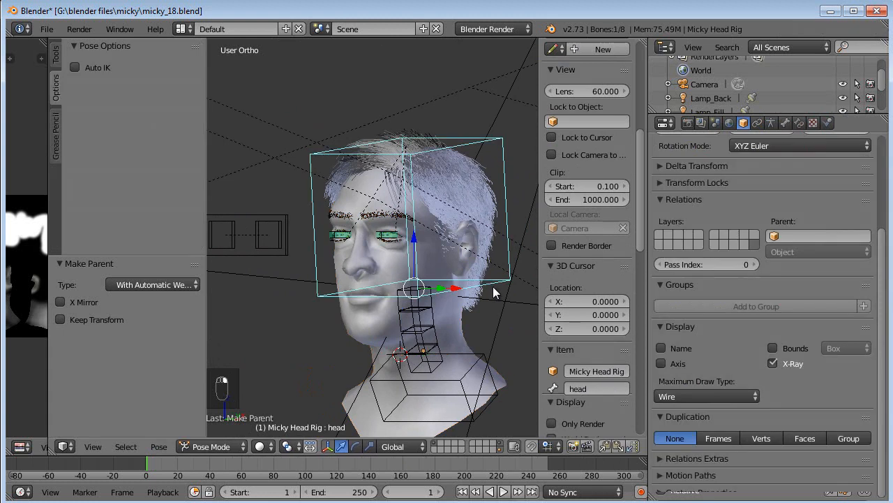
{"action": "key", "text": "r"}
{"action": "key", "text": "r"}
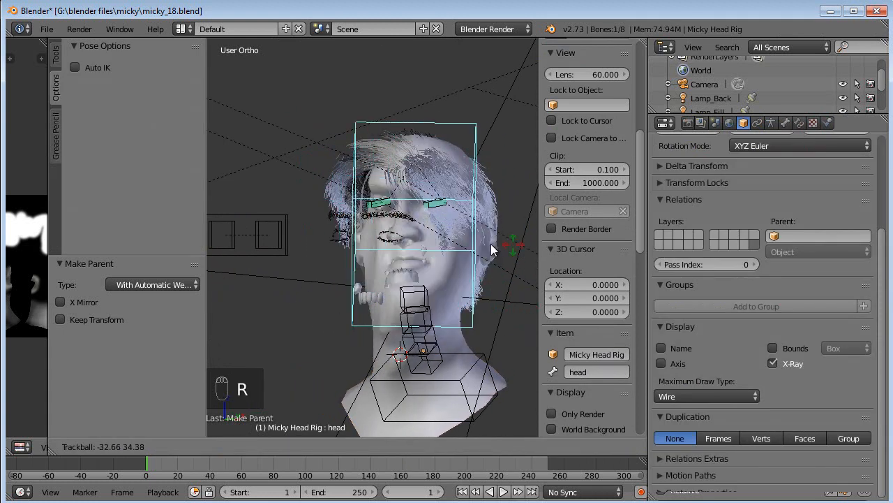
{"action": "right_click", "coordinate": [461, 301]}
{"action": "key", "text": "r"}
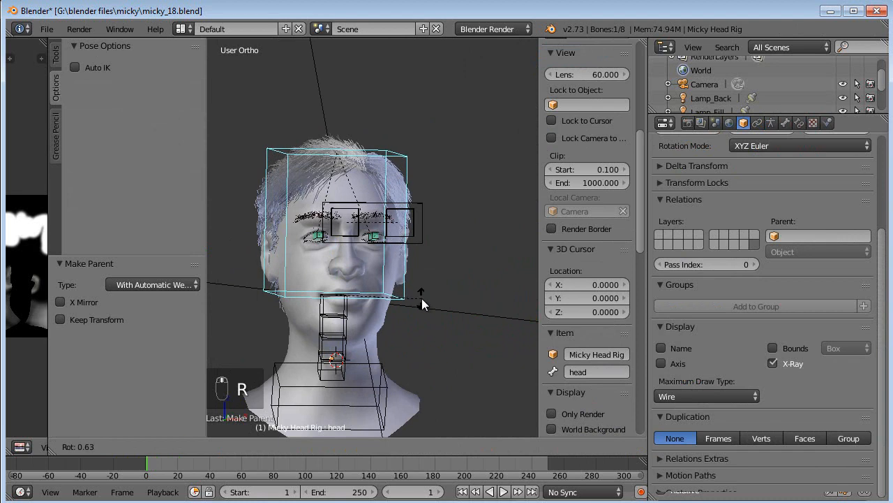
{"action": "key", "text": "r"}
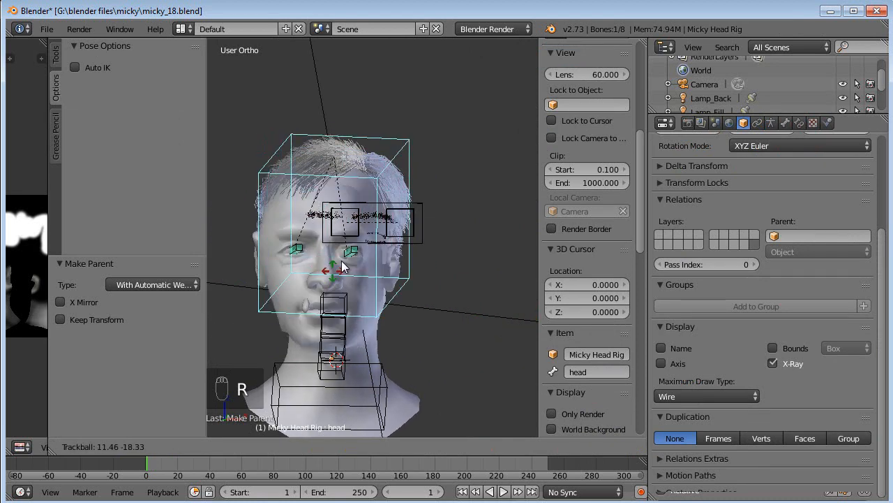
{"action": "right_click", "coordinate": [383, 296]}
{"action": "middle_click_drag", "start_coordinate": [411, 296], "coordinate": [378, 315]}
Move the Armature modifier of micky_head to the first place in the stack, above Subsurf, and collapse its settings.
{"action": "right_click", "coordinate": [377, 315]}
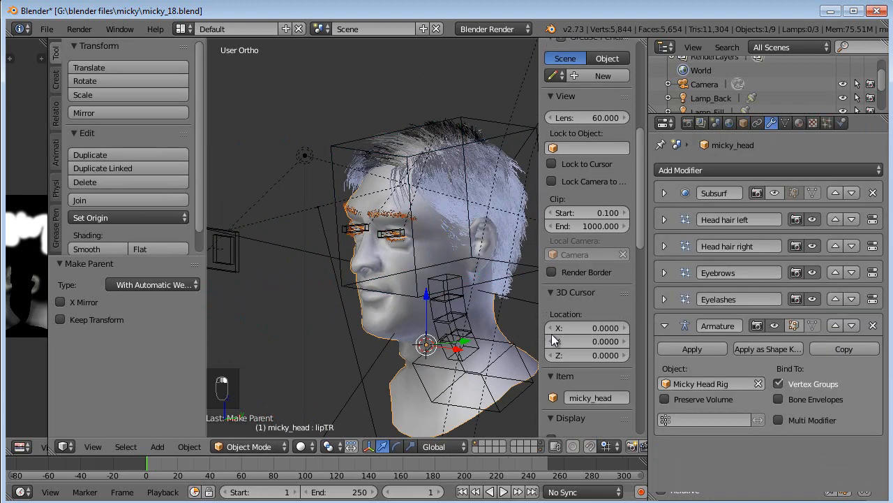
{"action": "left_click", "coordinate": [835, 325]}
{"action": "left_click", "coordinate": [835, 299]}
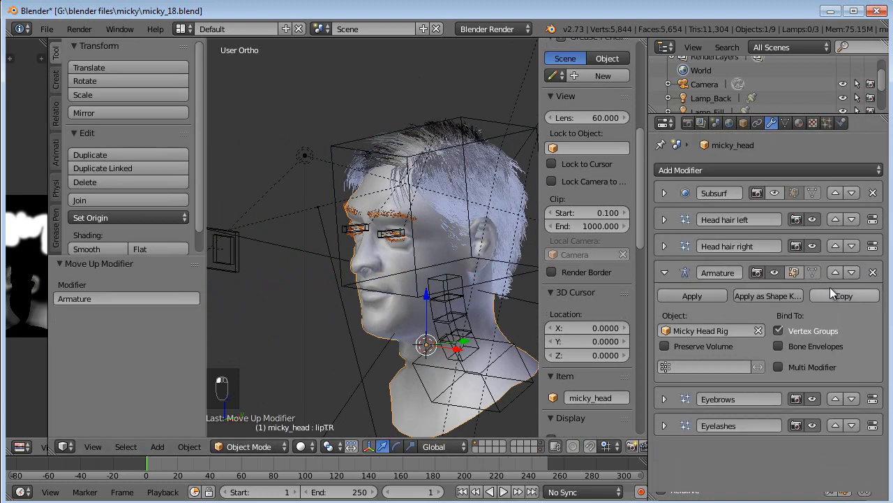
{"action": "left_click", "coordinate": [834, 272]}
{"action": "left_click", "coordinate": [835, 246]}
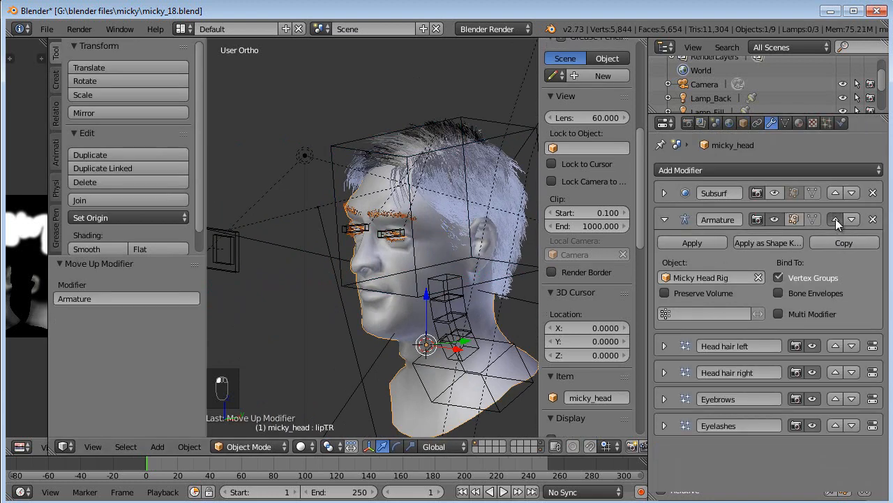
{"action": "left_click", "coordinate": [835, 219]}
{"action": "left_click", "coordinate": [665, 191]}
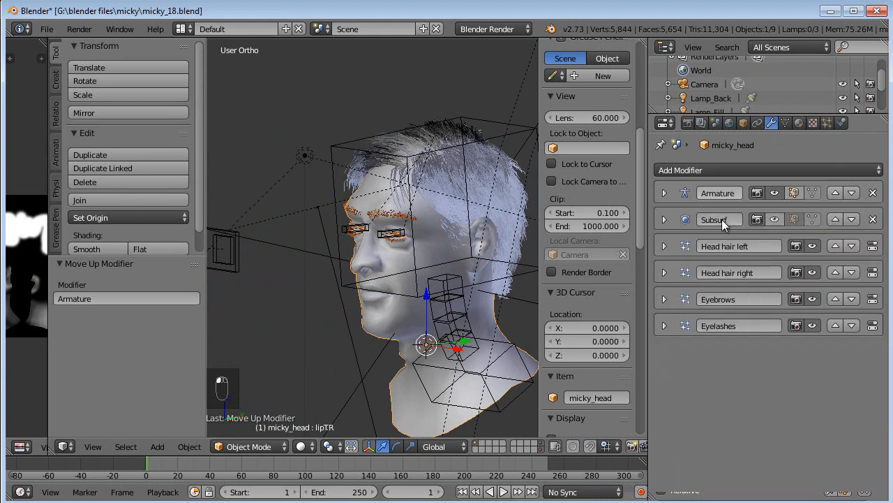
Try rotating the head bone again to test the hair deformation with the reordered modifier stack.
{"action": "right_click", "coordinate": [420, 292]}
{"action": "key", "text": "r"}
{"action": "key", "text": "r"}
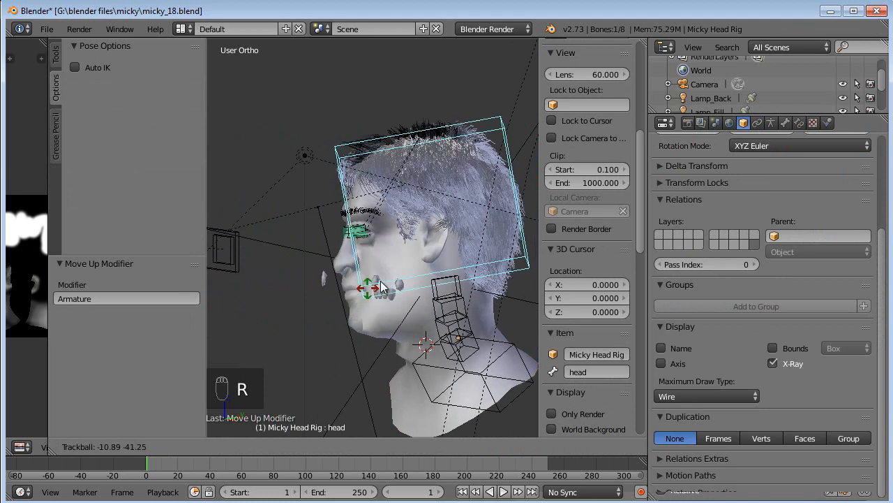
{"action": "right_click", "coordinate": [392, 277]}
{"action": "scroll", "coordinate": [437, 335], "scroll_direction": "down", "scroll_amount": 2}
{"action": "middle_click_drag", "start_coordinate": [439, 338], "coordinate": [454, 319]}
{"action": "key", "text": "r"}
{"action": "key", "text": "r"}
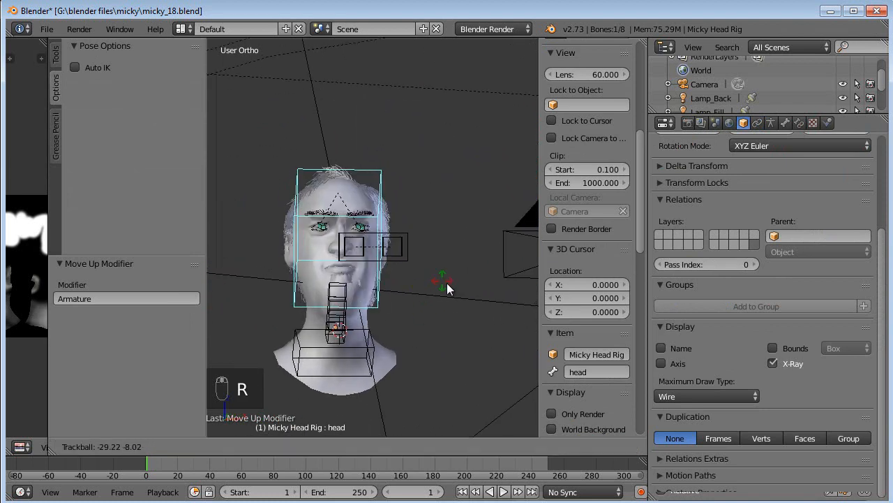
{"action": "right_click", "coordinate": [381, 310]}
{"action": "middle_click_drag", "start_coordinate": [382, 309], "coordinate": [328, 323]}
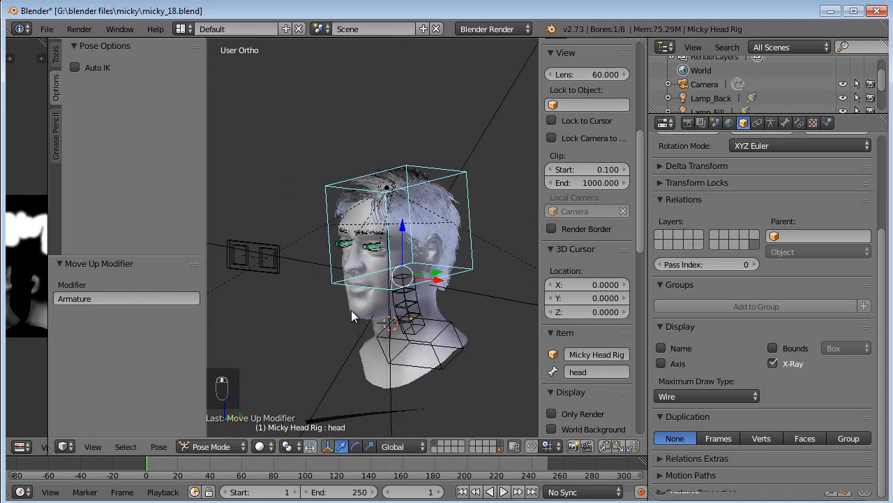
Turn off viewport display of micky_head's head hair, eyebrow and eyelash particle systems.
{"action": "right_click", "coordinate": [351, 310]}
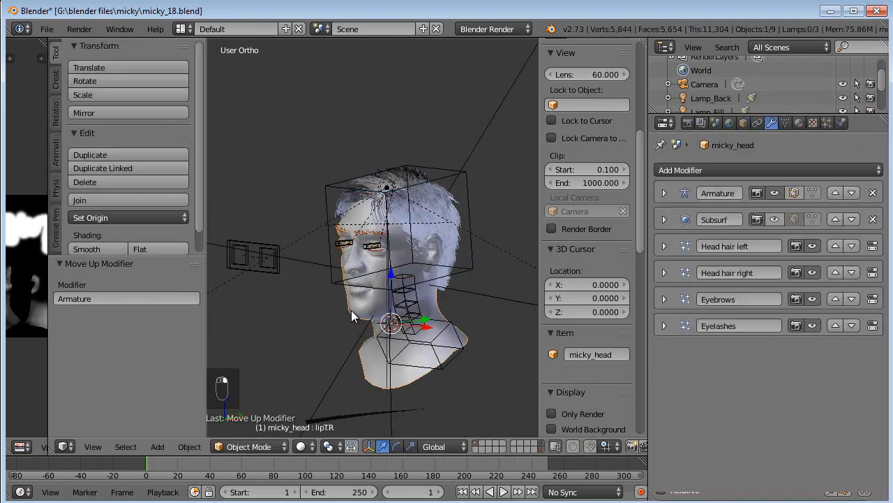
{"action": "left_click", "coordinate": [811, 246]}
{"action": "left_click", "coordinate": [813, 272]}
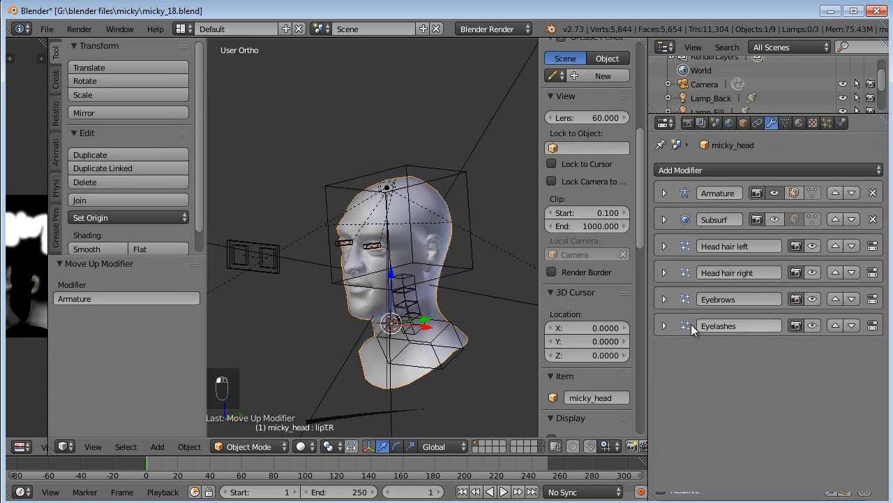
{"action": "middle_click_drag", "start_coordinate": [340, 310], "coordinate": [361, 284]}
{"action": "scroll", "coordinate": [370, 283], "scroll_direction": "up", "scroll_amount": 3}
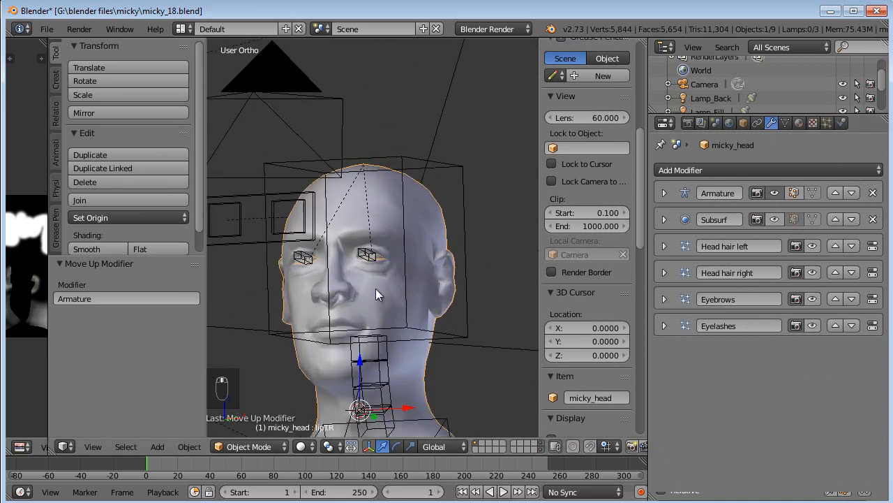
Switch micky_head to Weight Paint mode and inspect the weights of the head bone and the neck bone.
{"action": "left_click", "coordinate": [269, 446]}
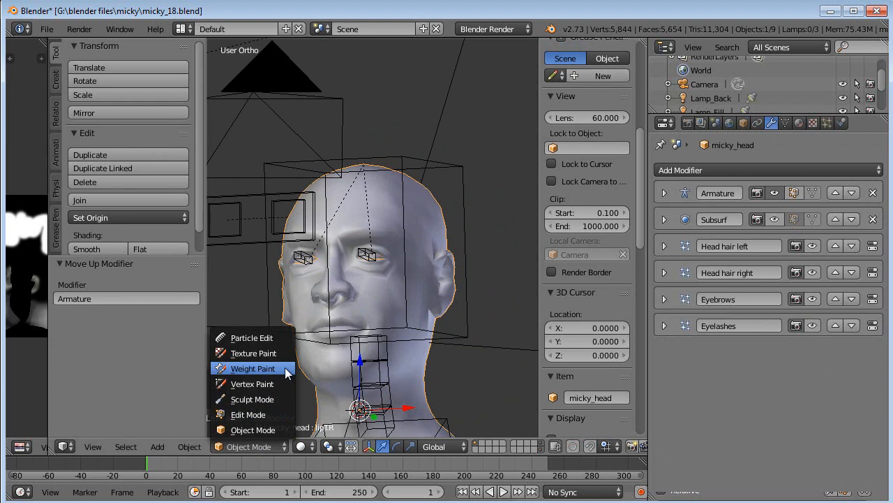
{"action": "left_click", "coordinate": [287, 369]}
{"action": "mouse_move", "coordinate": [284, 372]}
{"action": "middle_mouse_down"}
{"action": "mouse_move", "coordinate": [395, 259]}
{"action": "mouse_move", "coordinate": [357, 265]}
{"action": "mouse_move", "coordinate": [367, 259]}
{"action": "mouse_move", "coordinate": [347, 289]}
{"action": "mouse_move", "coordinate": [370, 286]}
{"action": "mouse_move", "coordinate": [345, 282]}
{"action": "middle_mouse_up"}
{"action": "mouse_move", "coordinate": [482, 235]}
{"action": "middle_mouse_down"}
{"action": "mouse_move", "coordinate": [458, 252]}
{"action": "mouse_move", "coordinate": [430, 169]}
{"action": "mouse_move", "coordinate": [450, 200]}
{"action": "middle_mouse_up"}
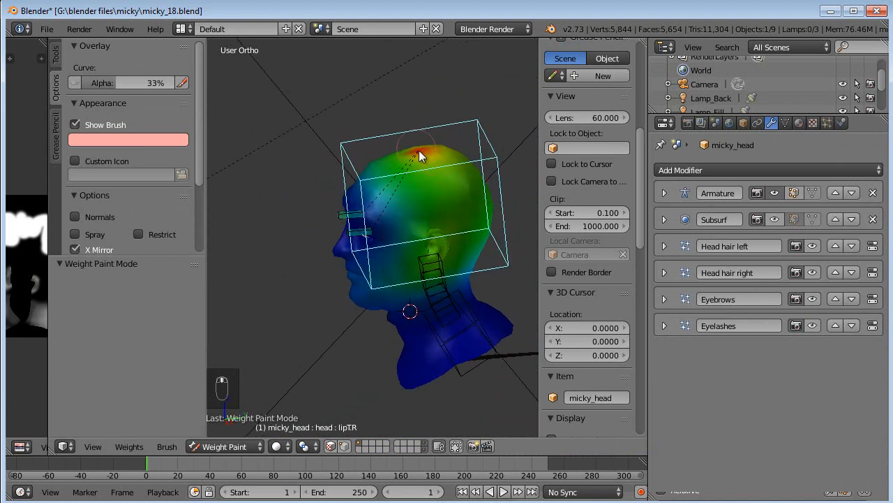
{"action": "middle_click_drag", "start_coordinate": [451, 254], "coordinate": [439, 207]}
{"action": "middle_click_drag", "start_coordinate": [448, 262], "coordinate": [455, 252]}
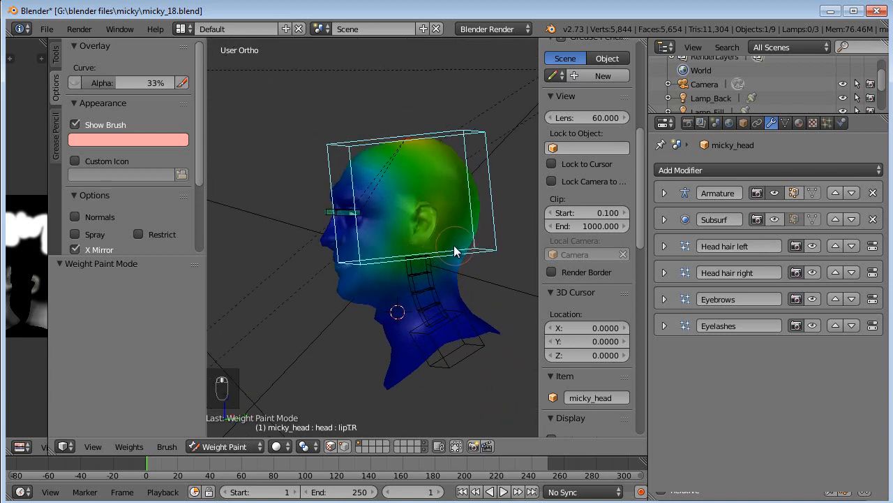
{"action": "right_click", "coordinate": [429, 277]}
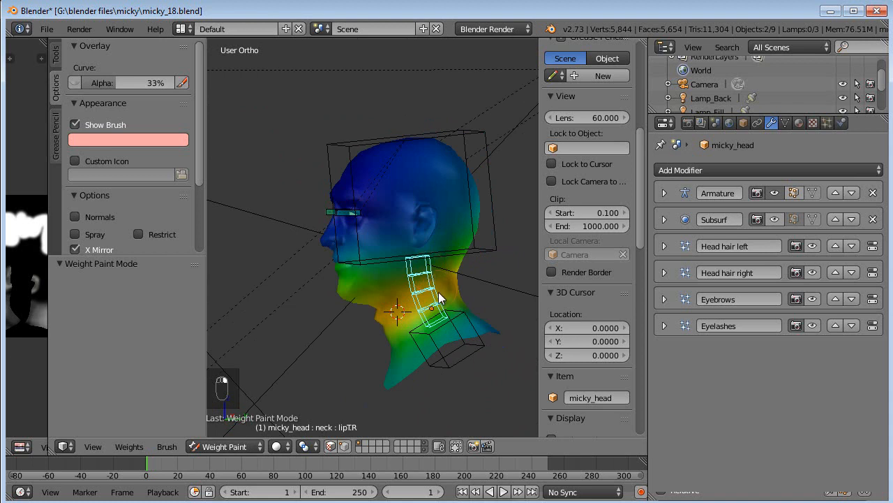
Inspect the weights of the spine bone and the head bone on micky_head, ending in a right orthographic view.
{"action": "right_click", "coordinate": [446, 330]}
{"action": "middle_click_drag", "start_coordinate": [379, 331], "coordinate": [483, 307]}
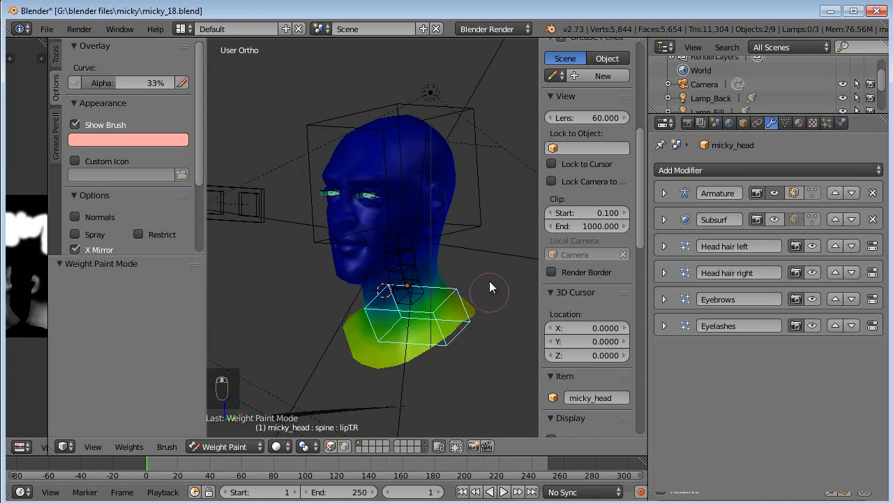
{"action": "right_click", "coordinate": [474, 223]}
{"action": "middle_click_drag", "start_coordinate": [474, 223], "coordinate": [433, 276]}
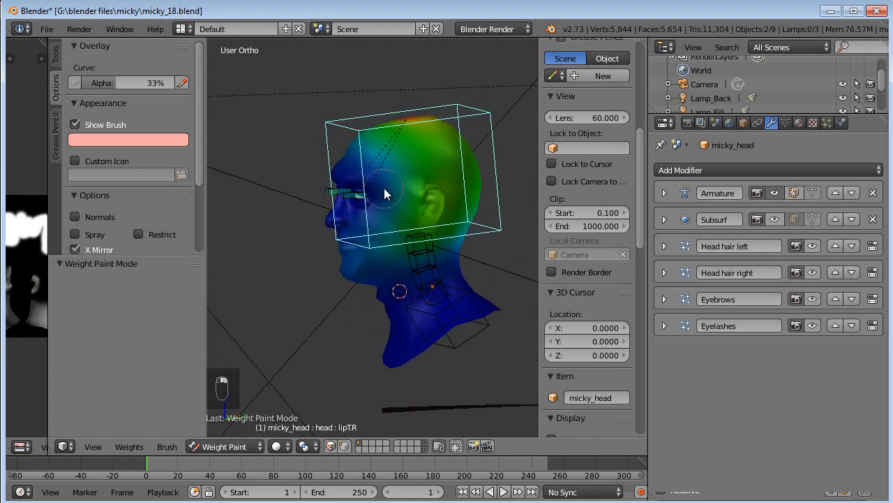
{"action": "key", "text": "KP_3"}
{"action": "scroll", "coordinate": [391, 199], "scroll_direction": "up", "scroll_amount": 1}
{"action": "scroll", "coordinate": [393, 217], "scroll_direction": "down", "scroll_amount": 1}
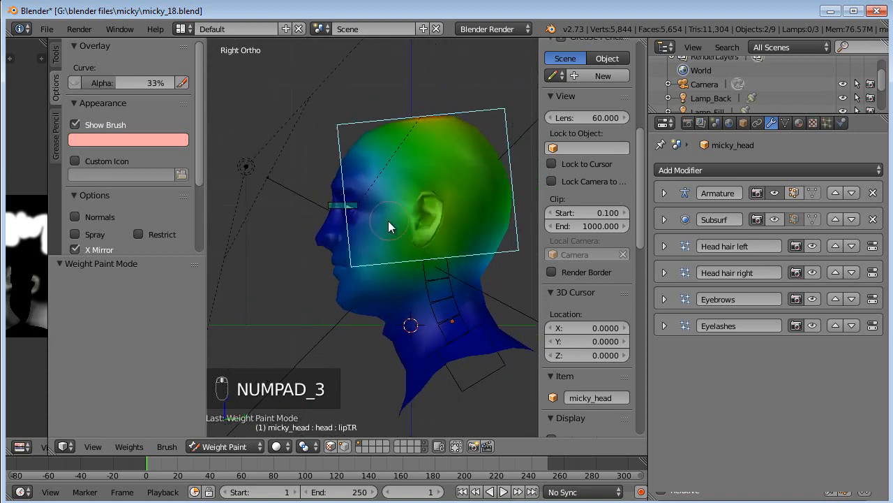
{"action": "middle_click_drag", "start_coordinate": [391, 225], "coordinate": [368, 246], "text": "shift"}
Switch micky_head to Edit Mode and show its vertex groups, with the shape key list collapsed.
{"action": "key", "text": "Tab"}
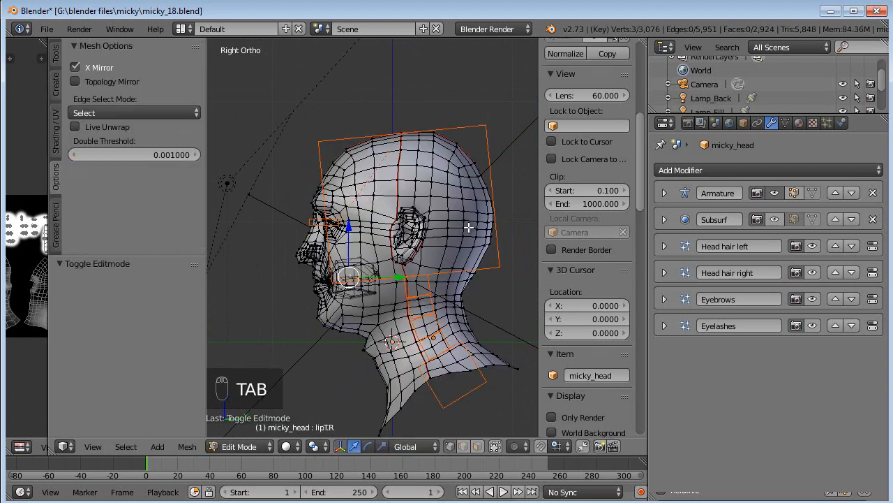
{"action": "left_click", "coordinate": [785, 123]}
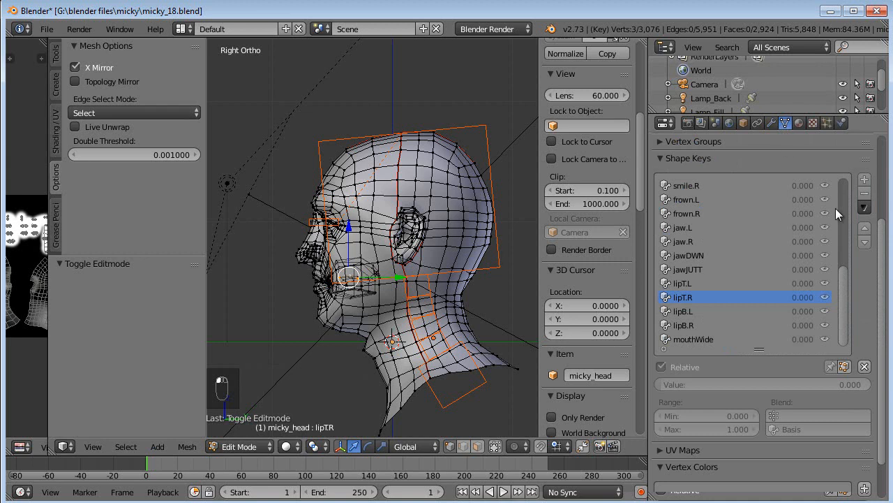
{"action": "left_click", "coordinate": [666, 155]}
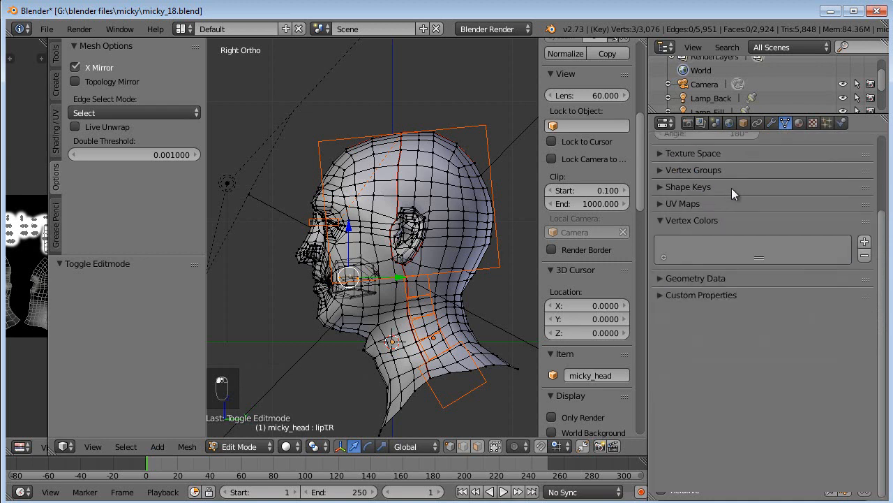
{"action": "left_click", "coordinate": [683, 199]}
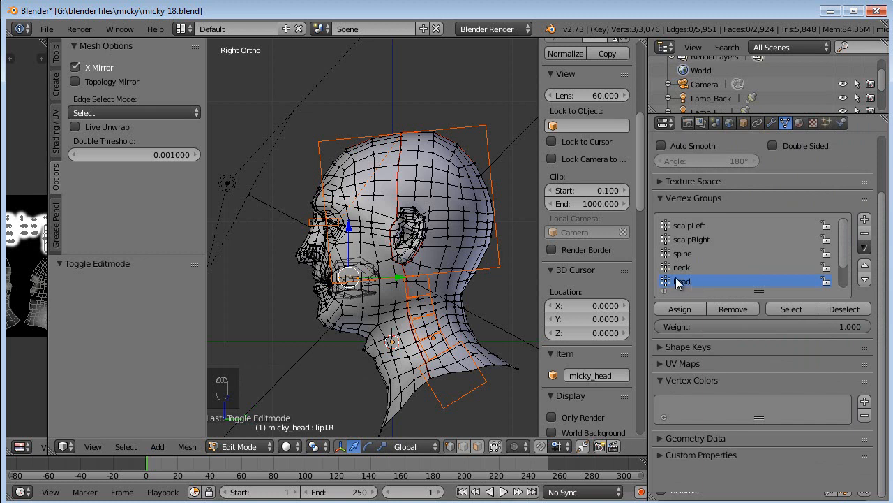
Clear the mesh selection and circle-select the vertices of the face, scalp, ears and jaw above the neck.
{"action": "scroll", "coordinate": [587, 245], "scroll_direction": "down", "scroll_amount": 7}
{"action": "key", "text": "a"}
{"action": "key", "text": "a"}
{"action": "key", "text": "a"}
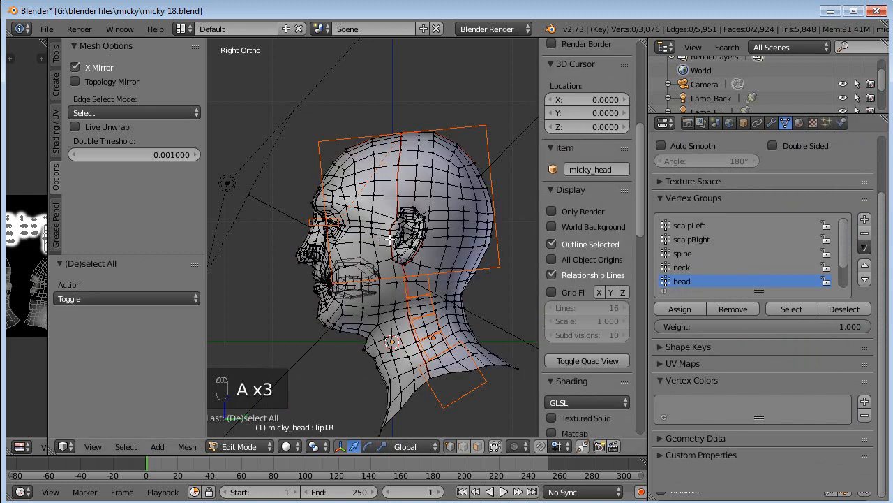
{"action": "key", "text": "c"}
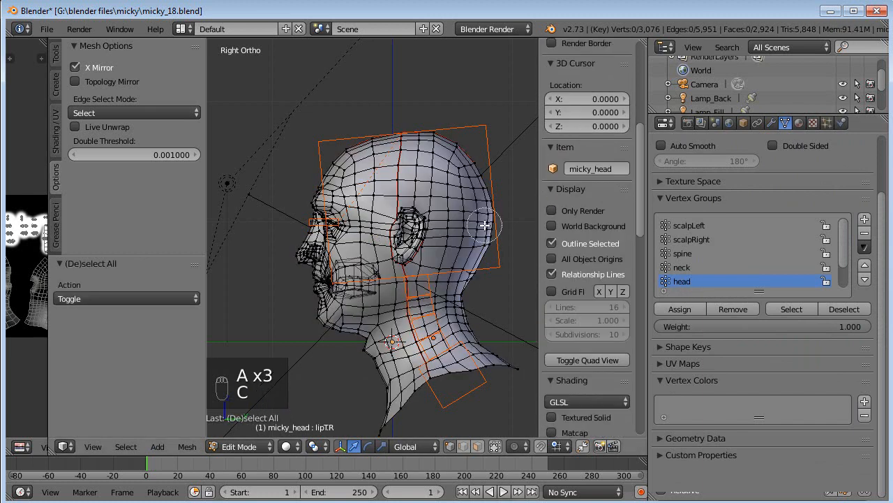
{"action": "mouse_move", "coordinate": [486, 224]}
{"action": "left_mouse_down"}
{"action": "mouse_move", "coordinate": [414, 140]}
{"action": "mouse_move", "coordinate": [345, 178]}
{"action": "mouse_move", "coordinate": [322, 276]}
{"action": "mouse_move", "coordinate": [330, 299]}
{"action": "left_mouse_up"}
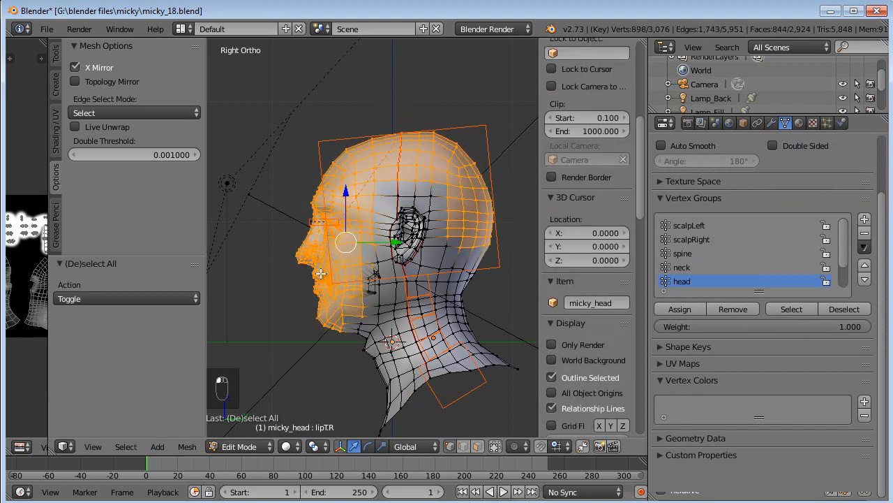
{"action": "key", "text": "alt+h"}
{"action": "key", "text": "a"}
{"action": "key", "text": "c"}
{"action": "mouse_move", "coordinate": [352, 265]}
{"action": "left_mouse_down"}
{"action": "mouse_move", "coordinate": [313, 325]}
{"action": "mouse_move", "coordinate": [316, 228]}
{"action": "mouse_move", "coordinate": [369, 159]}
{"action": "mouse_move", "coordinate": [474, 209]}
{"action": "mouse_move", "coordinate": [459, 230]}
{"action": "mouse_move", "coordinate": [369, 231]}
{"action": "mouse_move", "coordinate": [461, 255]}
{"action": "mouse_move", "coordinate": [440, 266]}
{"action": "mouse_move", "coordinate": [396, 248]}
{"action": "mouse_move", "coordinate": [374, 286]}
{"action": "mouse_move", "coordinate": [318, 307]}
{"action": "mouse_move", "coordinate": [368, 265]}
{"action": "left_mouse_up"}
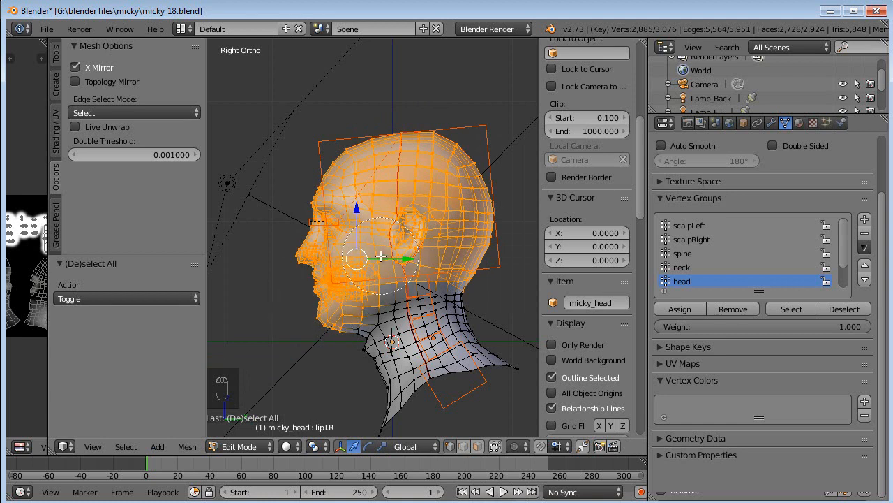
Assign the selected vertices to the head vertex group with weight 1.000 and check the result in Weight Paint mode from the side.
{"action": "left_click", "coordinate": [673, 308]}
{"action": "left_click", "coordinate": [255, 447]}
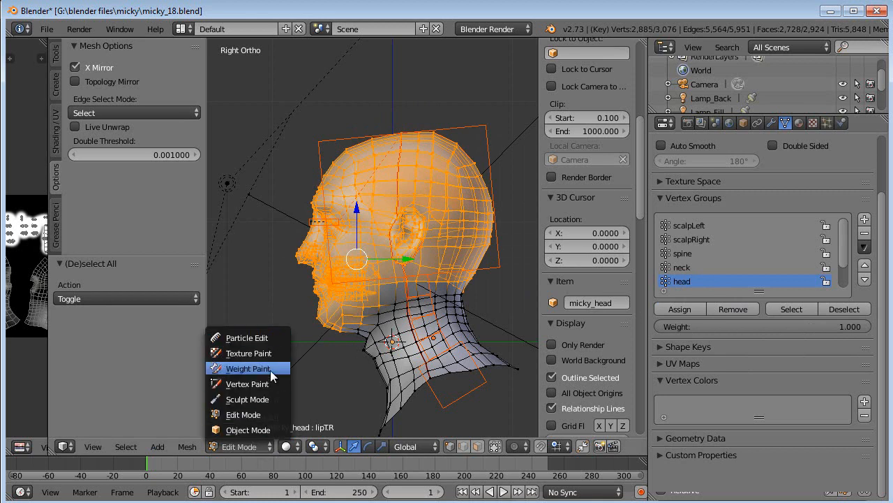
{"action": "left_click", "coordinate": [248, 368]}
{"action": "mouse_move", "coordinate": [385, 291]}
{"action": "middle_mouse_down"}
{"action": "mouse_move", "coordinate": [492, 279]}
{"action": "mouse_move", "coordinate": [211, 278]}
{"action": "mouse_move", "coordinate": [247, 301]}
{"action": "mouse_move", "coordinate": [522, 300]}
{"action": "middle_mouse_up"}
{"action": "key", "text": "KP_3"}
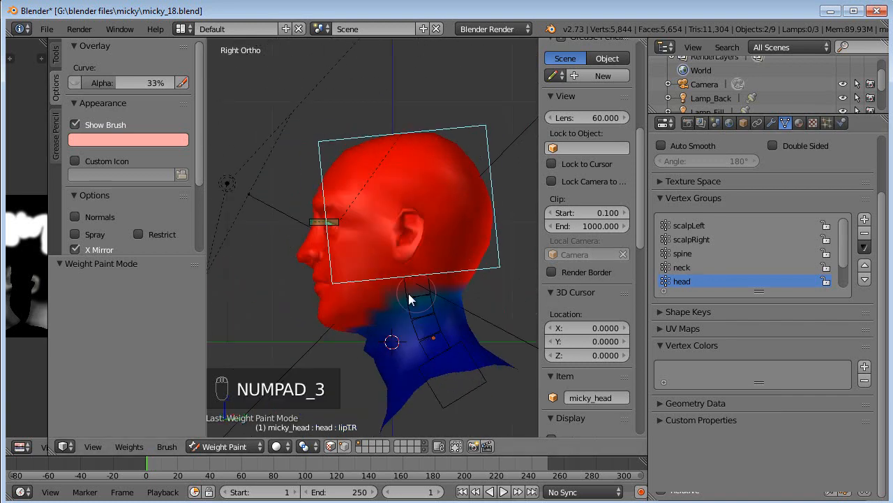
{"action": "scroll", "coordinate": [450, 308], "scroll_direction": "up", "scroll_amount": 3}
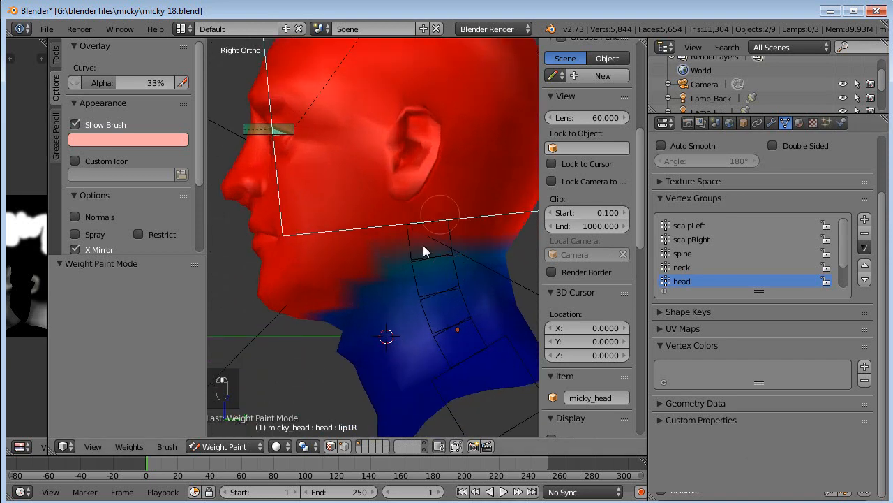
{"action": "scroll", "coordinate": [393, 282], "scroll_direction": "down", "scroll_amount": 2}
{"action": "scroll", "coordinate": [373, 277], "scroll_direction": "up", "scroll_amount": 1}
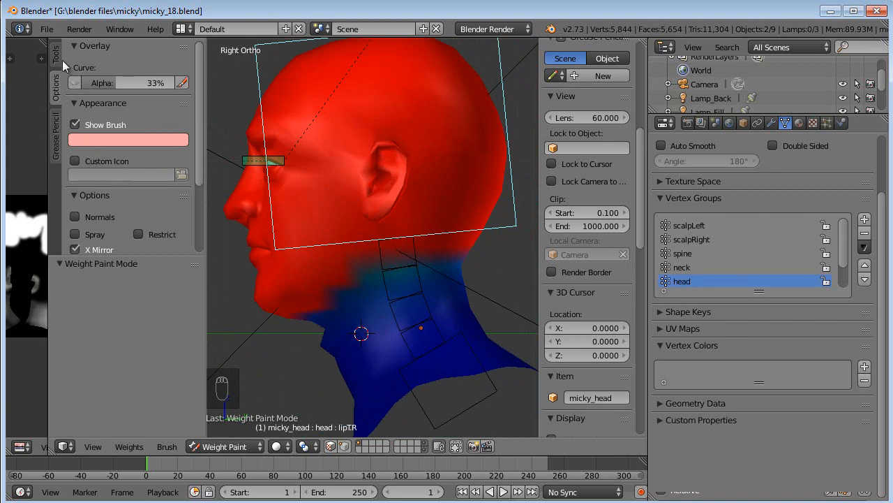
Choose the Blur brush and soften the head group's weight border along the underside of the jaw.
{"action": "scroll", "coordinate": [111, 85], "scroll_direction": "up", "scroll_amount": 5}
{"action": "left_click", "coordinate": [143, 104]}
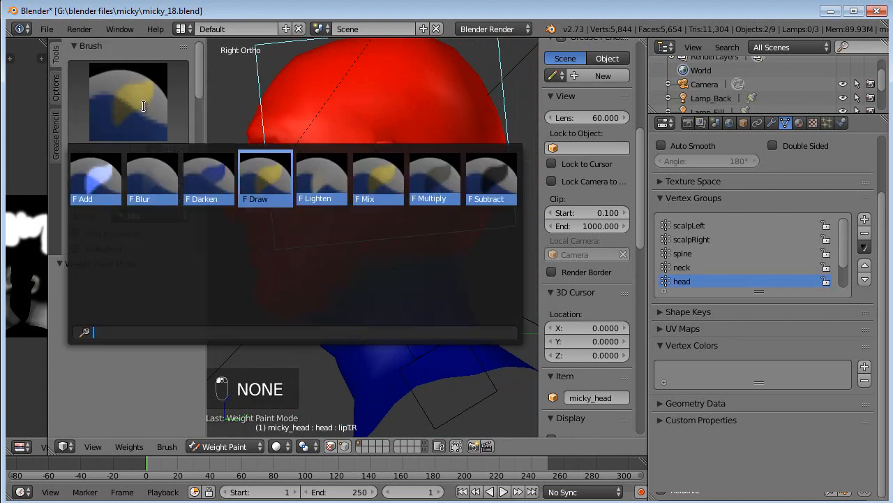
{"action": "left_click", "coordinate": [160, 183]}
{"action": "left_click_drag", "start_coordinate": [331, 284], "coordinate": [300, 321]}
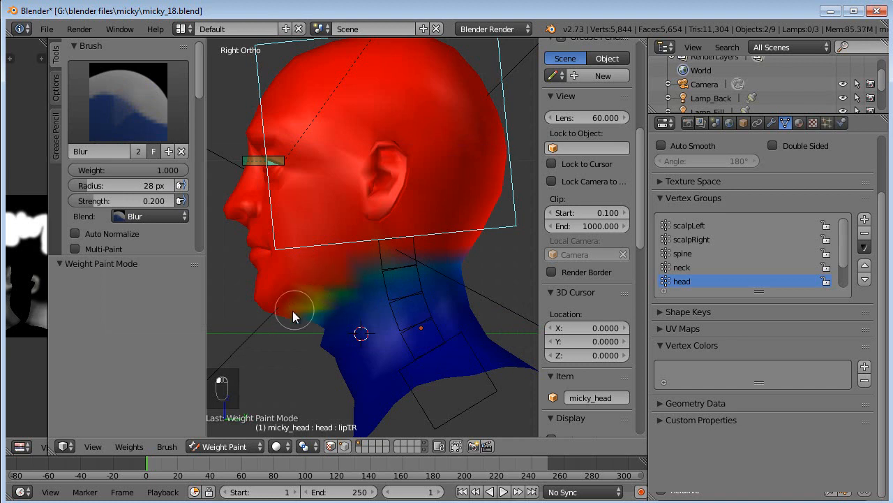
{"action": "middle_click_drag", "start_coordinate": [414, 251], "coordinate": [475, 251]}
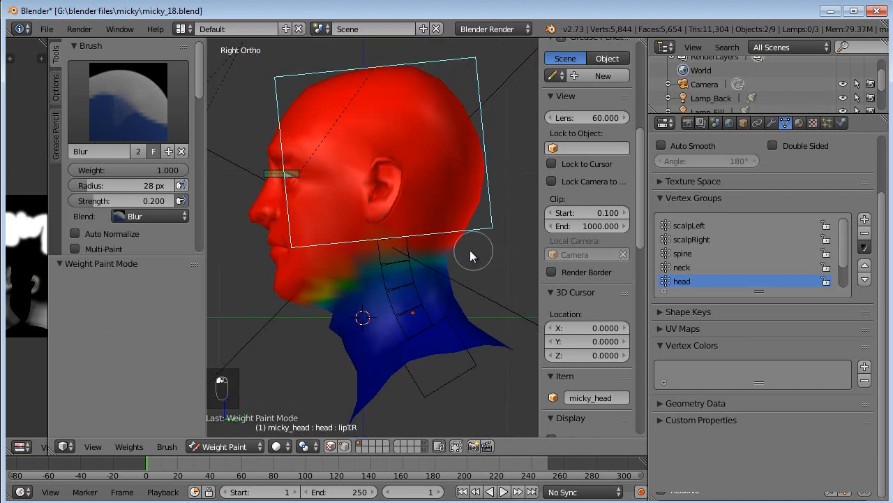
Review the Blur brush's stroke and curve settings and the weight paint mirror options.
{"action": "scroll", "coordinate": [161, 228], "scroll_direction": "down", "scroll_amount": 3}
{"action": "scroll", "coordinate": [161, 228], "scroll_direction": "down", "scroll_amount": 10}
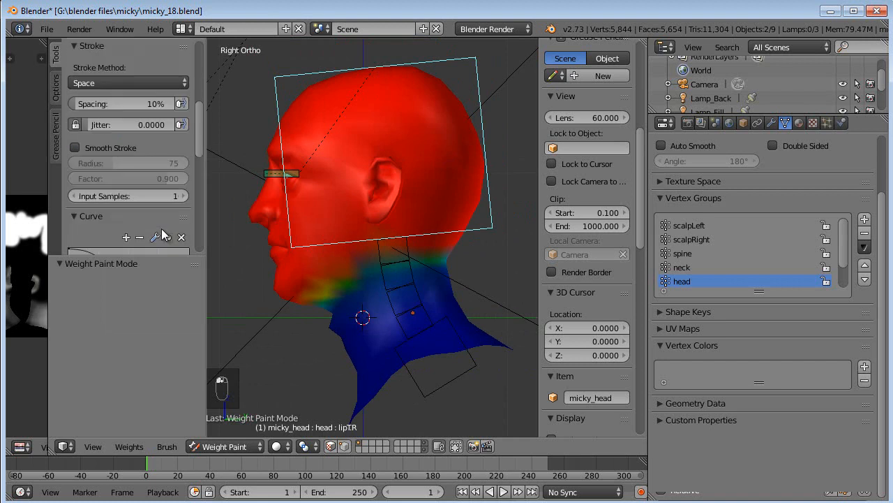
{"action": "mouse_move", "coordinate": [196, 207]}
{"action": "left_mouse_down"}
{"action": "mouse_move", "coordinate": [206, 179]}
{"action": "mouse_move", "coordinate": [56, 77]}
{"action": "left_mouse_up"}
{"action": "left_click", "coordinate": [54, 88]}
{"action": "scroll", "coordinate": [115, 237], "scroll_direction": "down", "scroll_amount": 1}
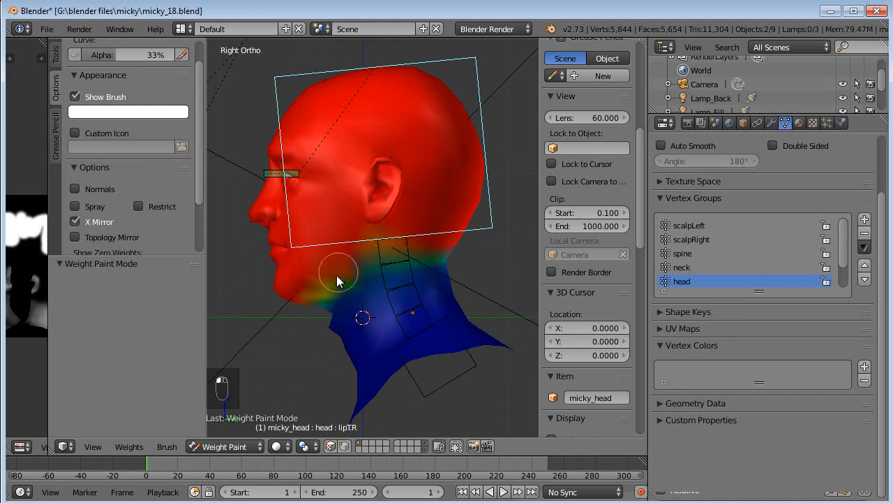
Blur the head group's weights all around the upper neck, from under the chin to the nape, into a gradual transition.
{"action": "middle_click_drag", "start_coordinate": [321, 293], "coordinate": [376, 265]}
{"action": "scroll", "coordinate": [387, 275], "scroll_direction": "up", "scroll_amount": 2}
{"action": "scroll", "coordinate": [382, 286], "scroll_direction": "down", "scroll_amount": 2}
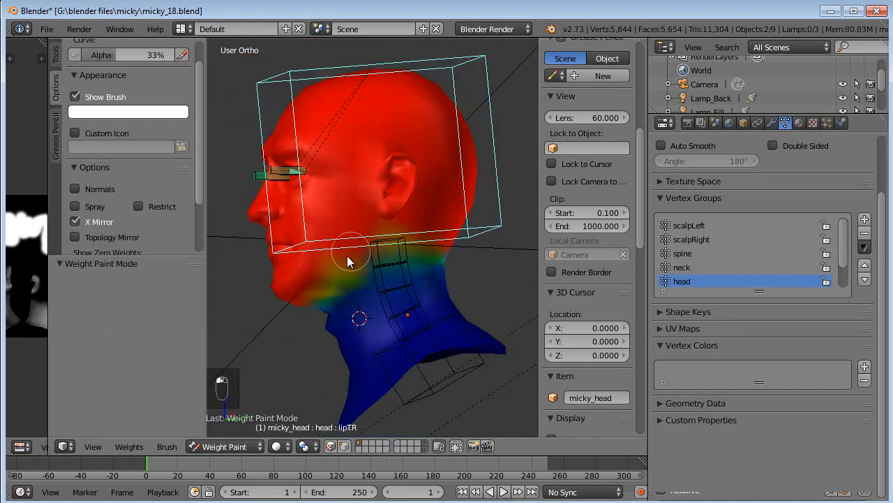
{"action": "middle_click_drag", "start_coordinate": [399, 259], "coordinate": [332, 296]}
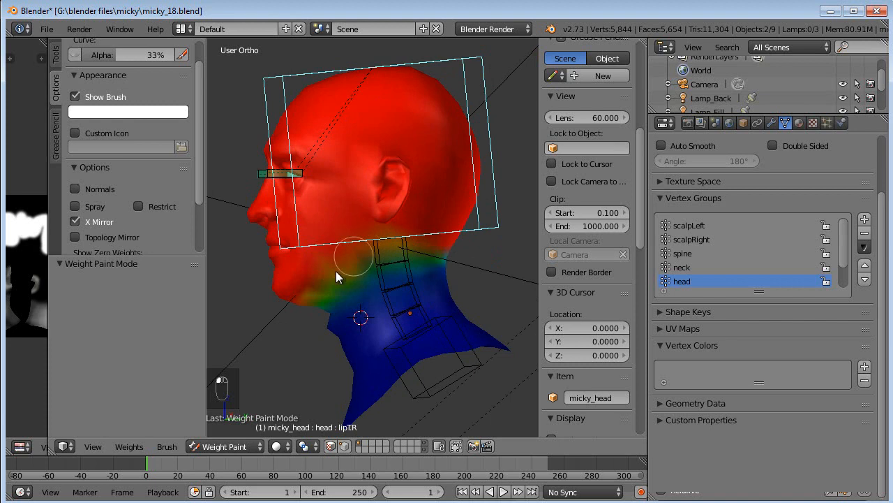
{"action": "middle_click_drag", "start_coordinate": [455, 259], "coordinate": [412, 261]}
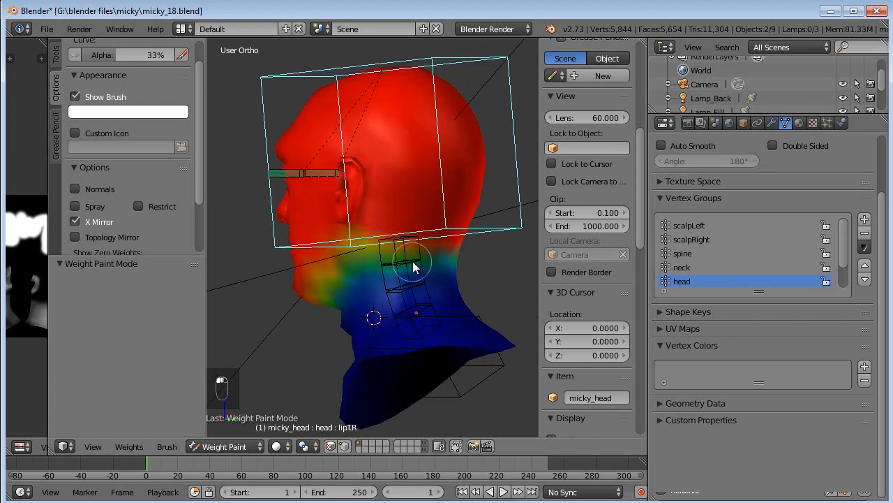
{"action": "middle_click_drag", "start_coordinate": [343, 293], "coordinate": [405, 279]}
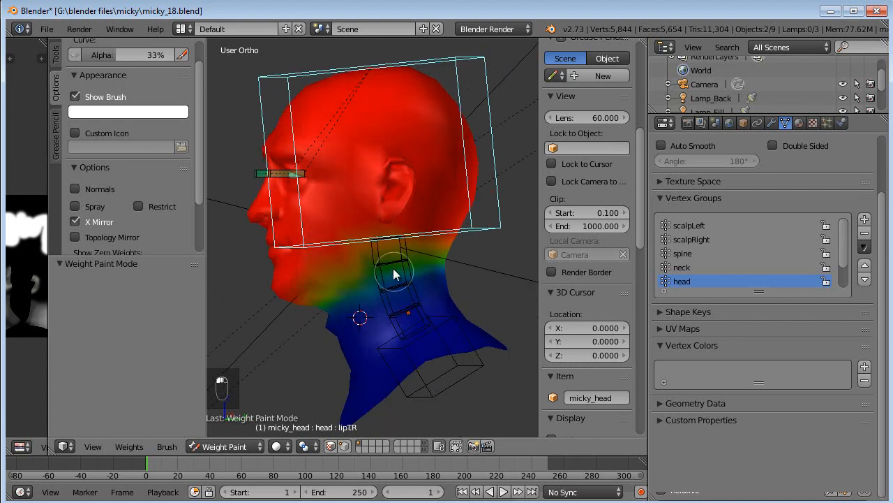
{"action": "middle_click_drag", "start_coordinate": [285, 318], "coordinate": [414, 310]}
{"action": "middle_click_drag", "start_coordinate": [407, 316], "coordinate": [344, 307]}
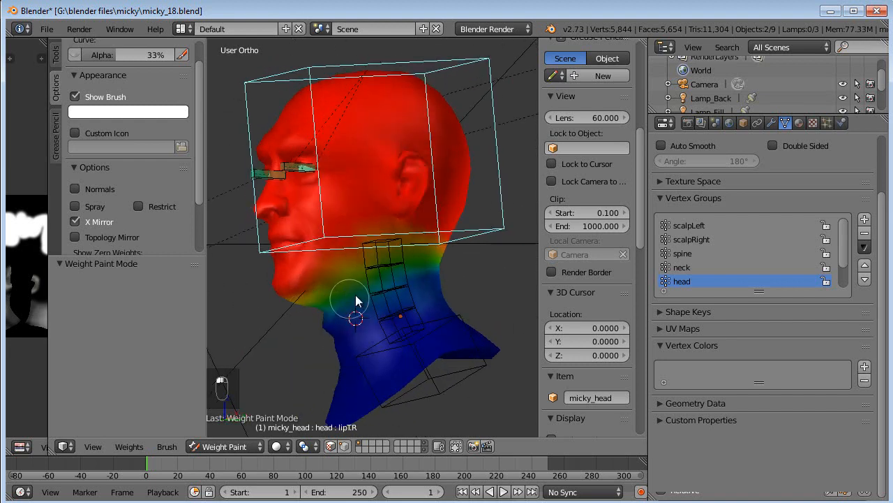
{"action": "middle_click_drag", "start_coordinate": [443, 273], "coordinate": [410, 229]}
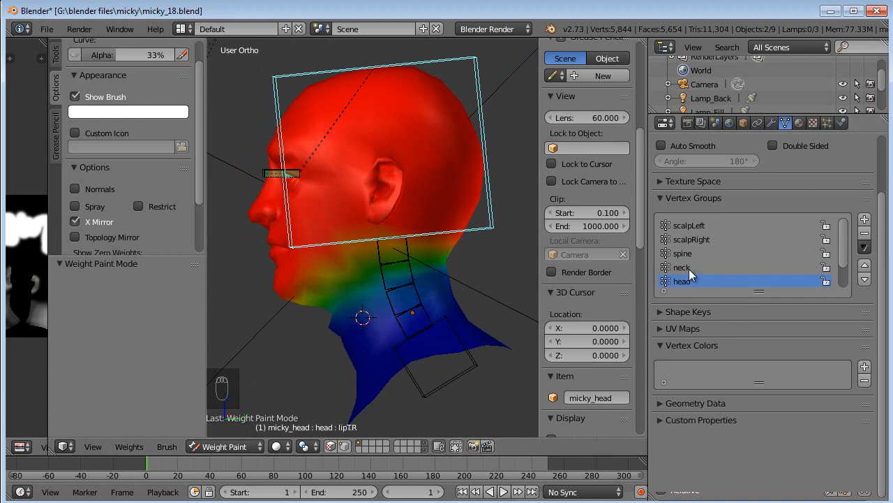
{"action": "middle_click_drag", "start_coordinate": [358, 276], "coordinate": [419, 293]}
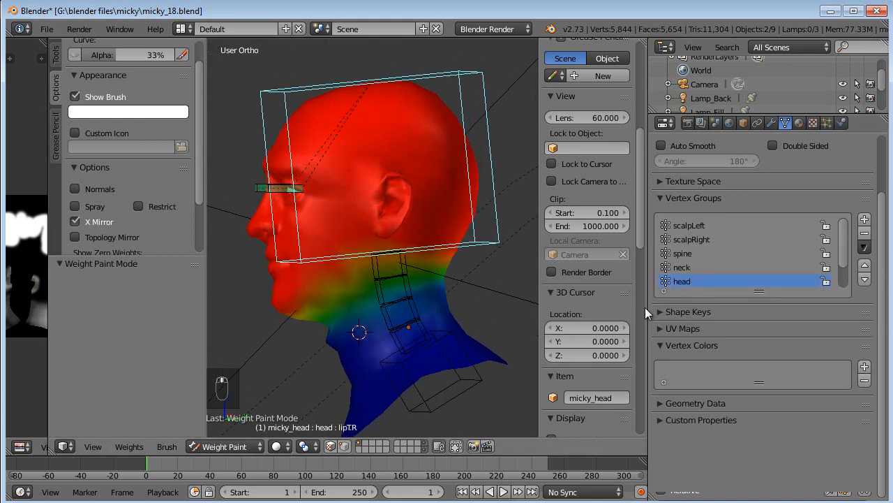
Make the neck vertex group active and examine its weights in the right orthographic view.
{"action": "left_click", "coordinate": [681, 267]}
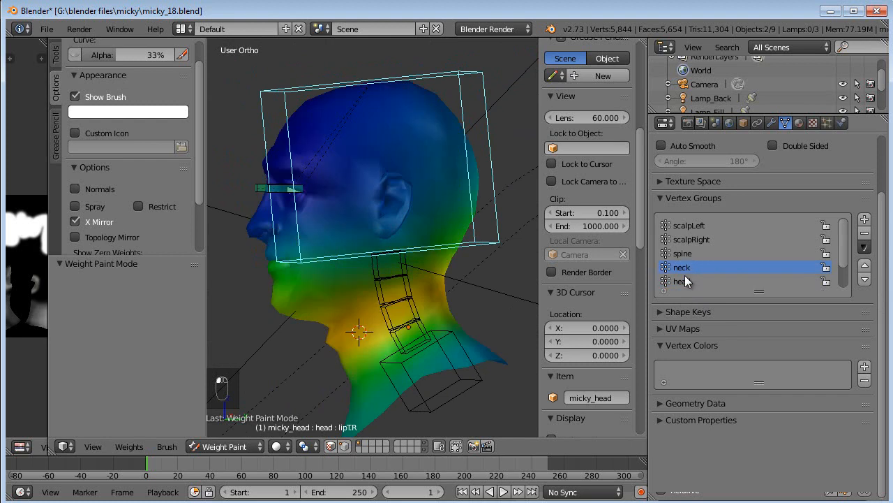
{"action": "middle_click_drag", "start_coordinate": [369, 243], "coordinate": [399, 174]}
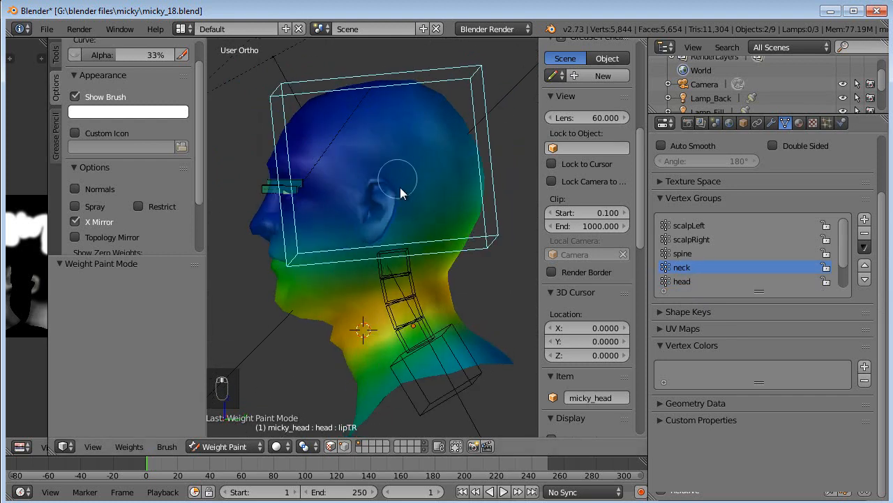
{"action": "key", "text": "KP_3"}
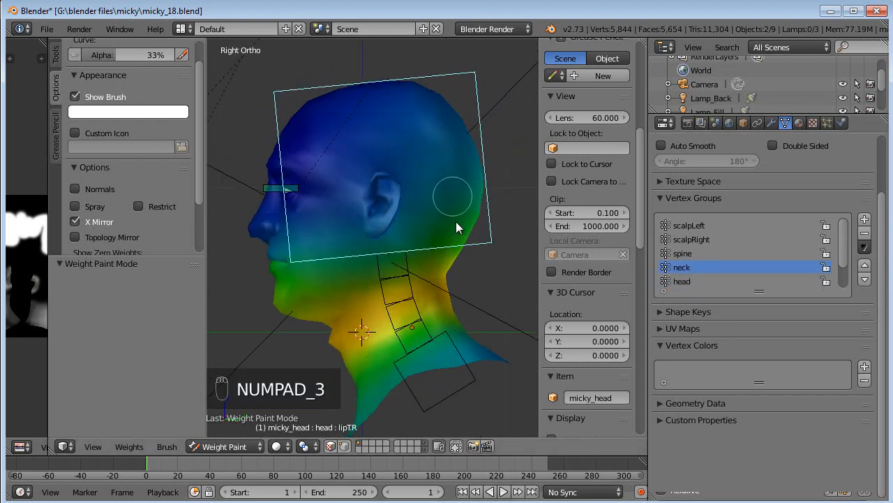
{"action": "middle_click_drag", "start_coordinate": [401, 209], "coordinate": [409, 172], "text": "shift"}
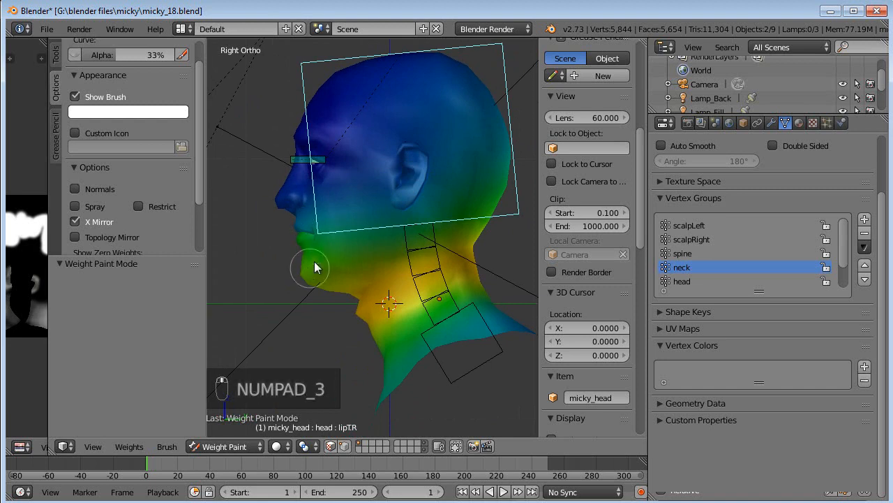
Try rotating the head bone backward to test how the neck group's weights deform the face and skull.
{"action": "key", "text": "r"}
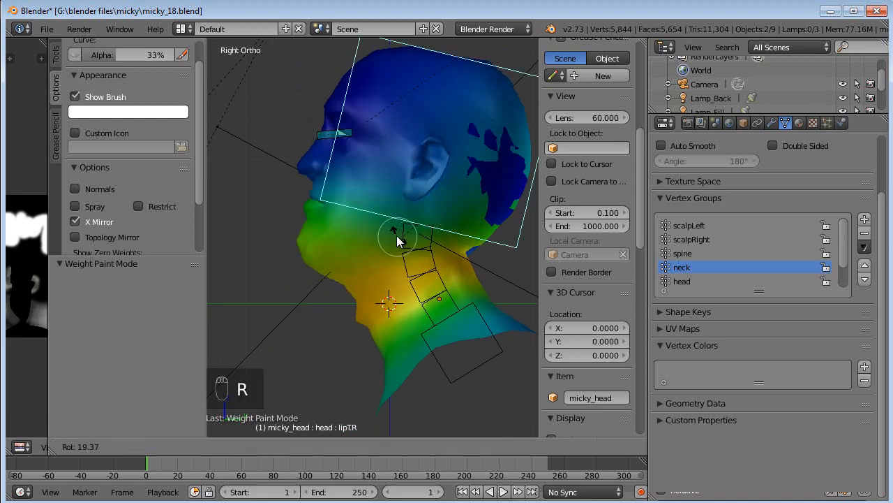
{"action": "right_click", "coordinate": [467, 85]}
{"action": "key", "text": "r"}
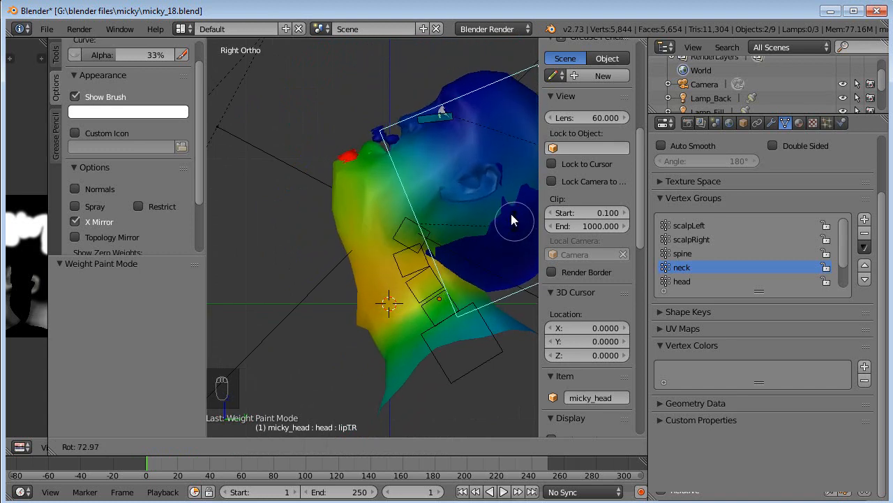
{"action": "right_click", "coordinate": [437, 249]}
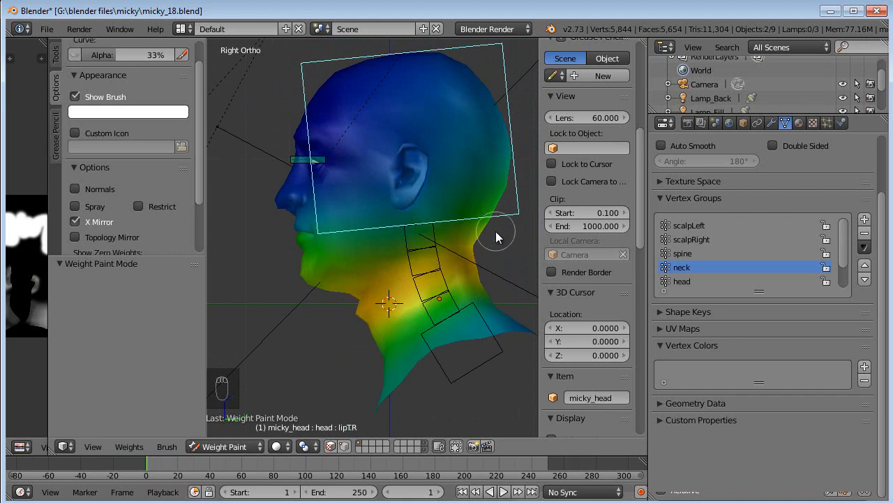
Remove the head vertices selected in Edit Mode from the neck vertex group and show the group's weights in Weight Paint mode.
{"action": "key", "text": "Tab"}
{"action": "middle_click_drag", "start_coordinate": [414, 209], "coordinate": [402, 222], "text": "shift"}
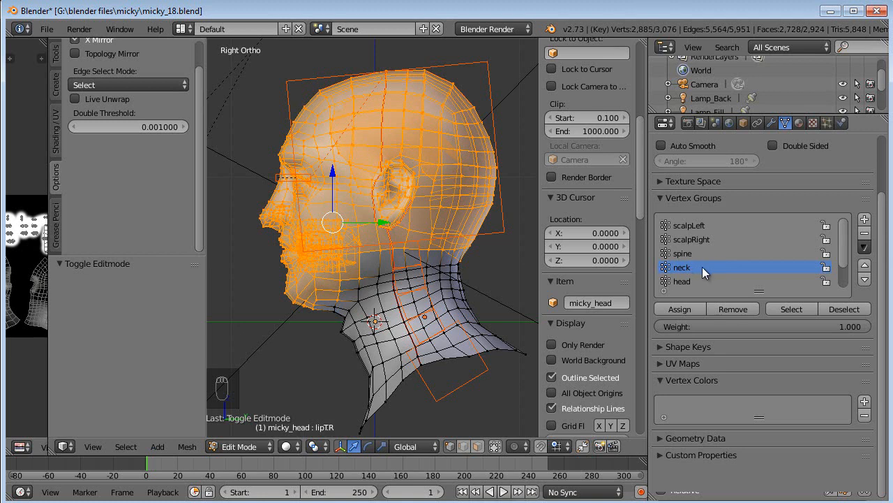
{"action": "left_click", "coordinate": [734, 307]}
{"action": "left_click", "coordinate": [243, 446]}
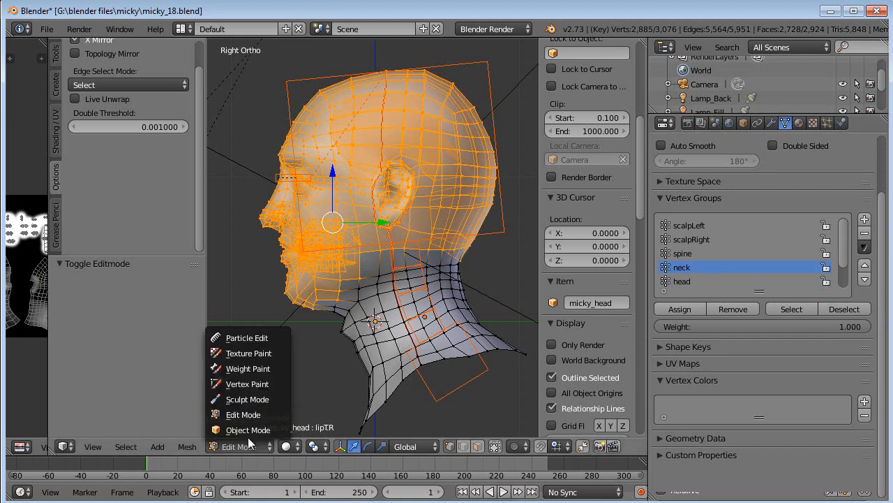
{"action": "left_click", "coordinate": [255, 365]}
{"action": "left_click", "coordinate": [686, 268]}
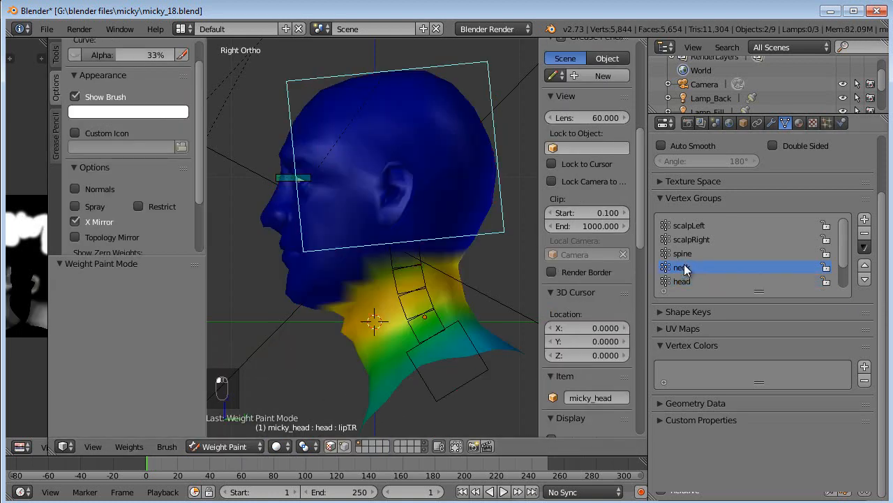
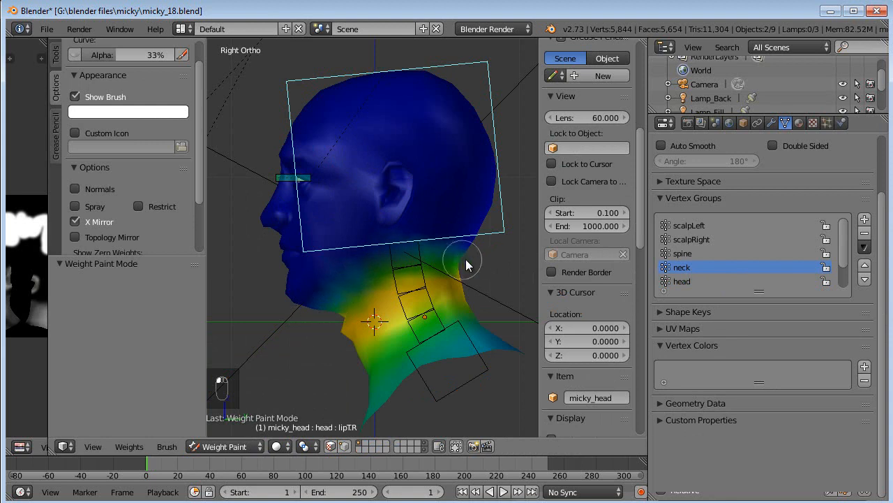
Try rotating the head bone freely and tilting it forward to test how the neck deforms.
{"action": "key", "text": "r"}
{"action": "key", "text": "r"}
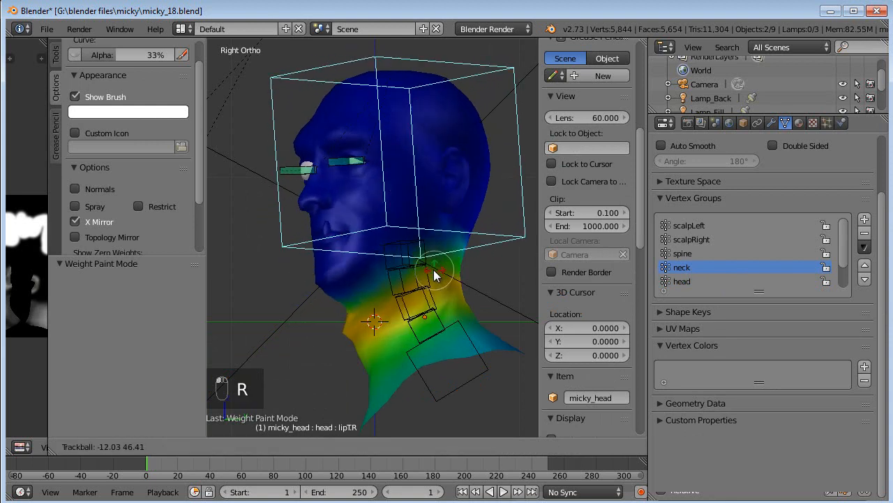
{"action": "right_click", "coordinate": [439, 270]}
{"action": "key", "text": "r"}
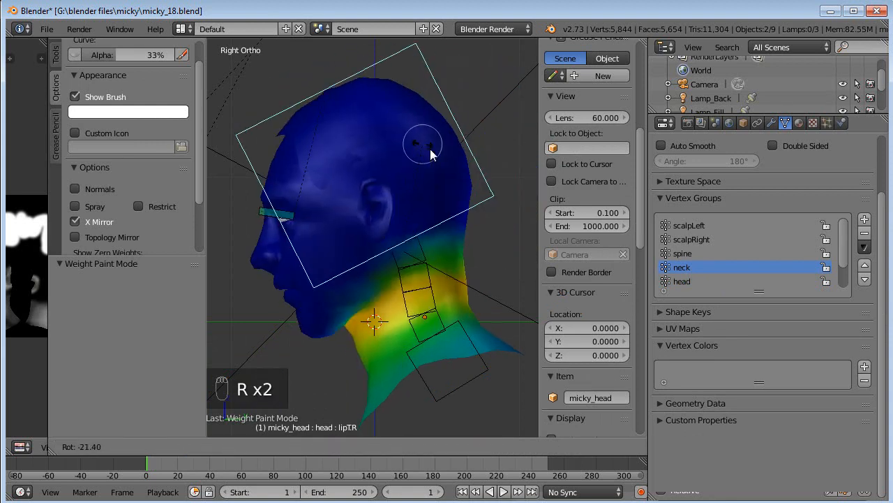
{"action": "right_click", "coordinate": [500, 322]}
Make the spine bone's vertex group active and check its weights and the vertex selection in Edit Mode.
{"action": "right_click", "coordinate": [457, 331]}
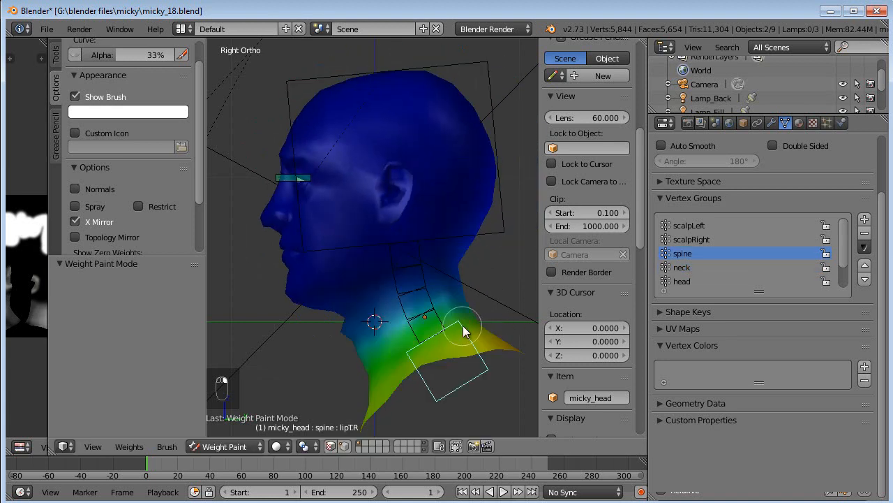
{"action": "key", "text": "Tab"}
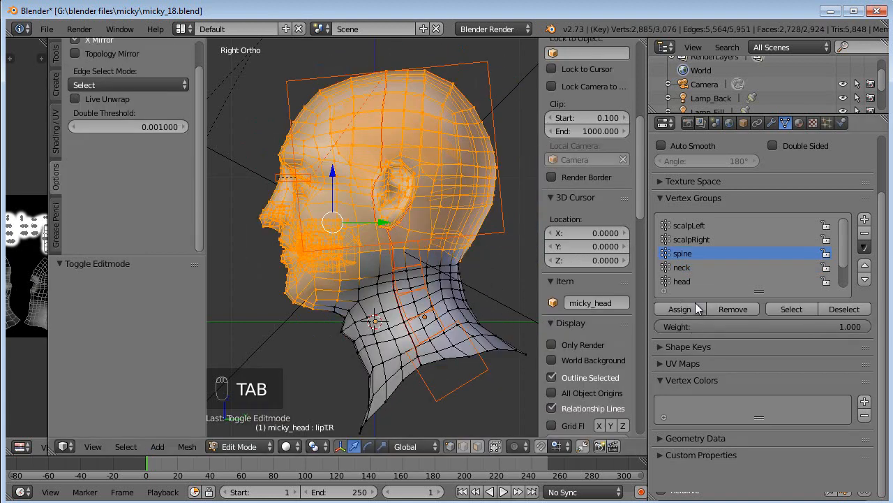
{"action": "key", "text": "Tab"}
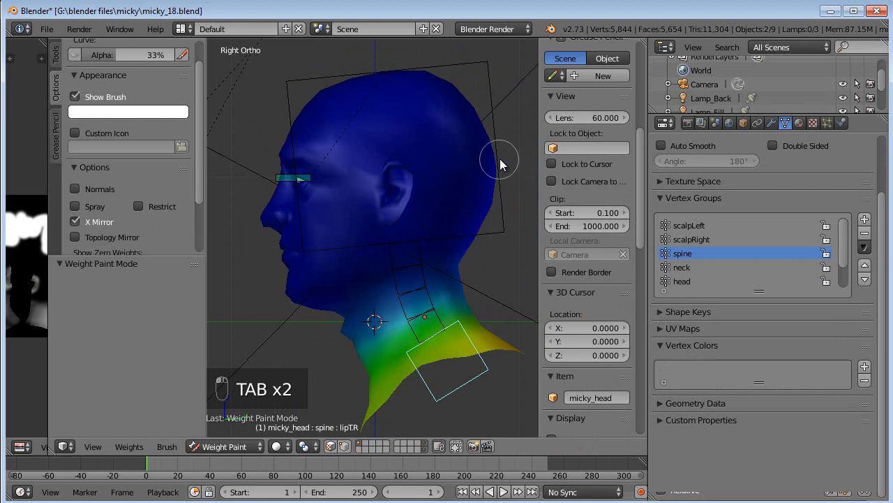
Try rotating the head bone backward in the side view and freely from an angled front view to test the deformation.
{"action": "right_click", "coordinate": [500, 164]}
{"action": "key", "text": "r"}
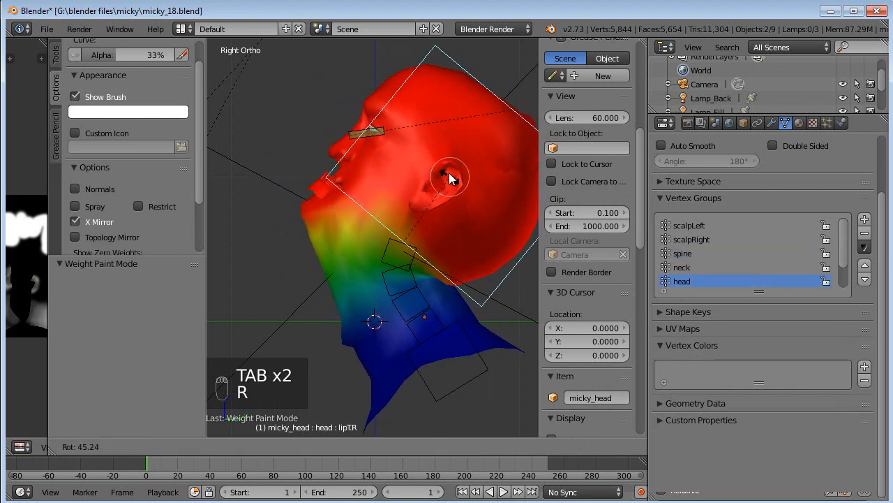
{"action": "right_click", "coordinate": [328, 213]}
{"action": "middle_click_drag", "start_coordinate": [327, 209], "coordinate": [463, 220]}
{"action": "key", "text": "r"}
{"action": "key", "text": "r"}
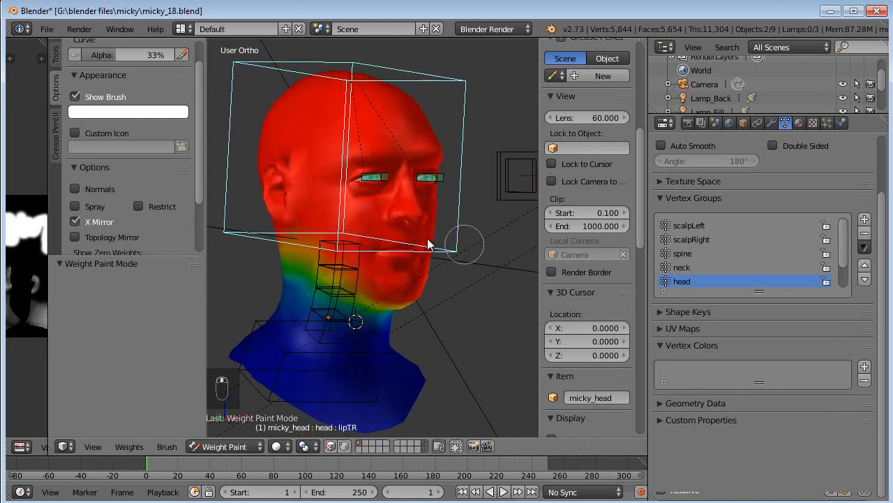
{"action": "right_click", "coordinate": [409, 241]}
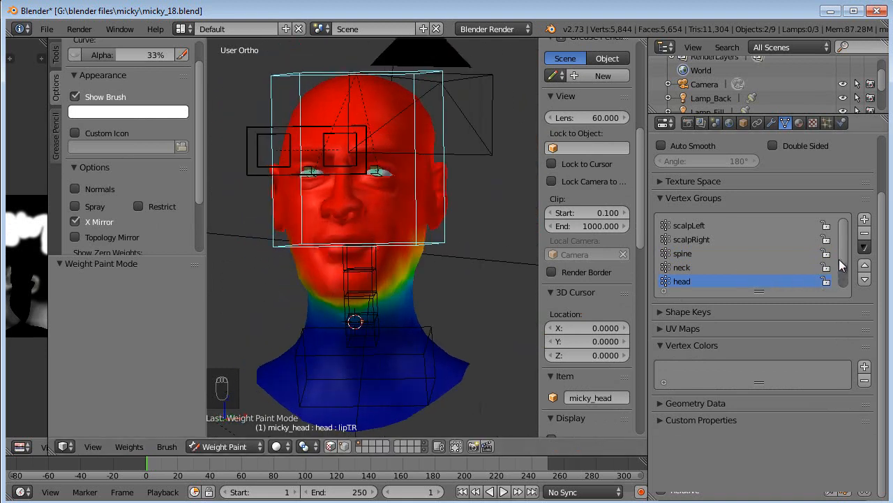
Remove the selected head vertices from the eyeball.L and eyeball.L.001 vertex groups in Edit Mode.
{"action": "left_click_drag", "start_coordinate": [844, 242], "coordinate": [850, 272]}
{"action": "left_click", "coordinate": [695, 268]}
{"action": "middle_click_drag", "start_coordinate": [488, 261], "coordinate": [376, 263]}
{"action": "key", "text": "KP_3"}
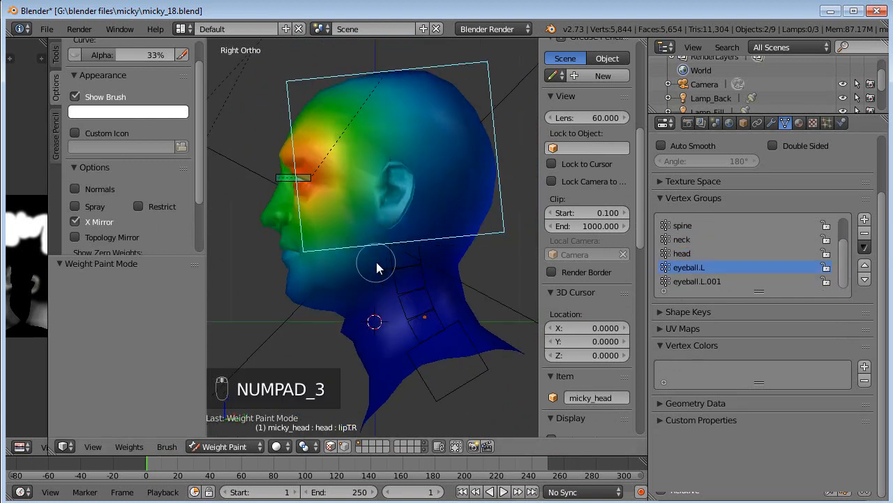
{"action": "key", "text": "Tab"}
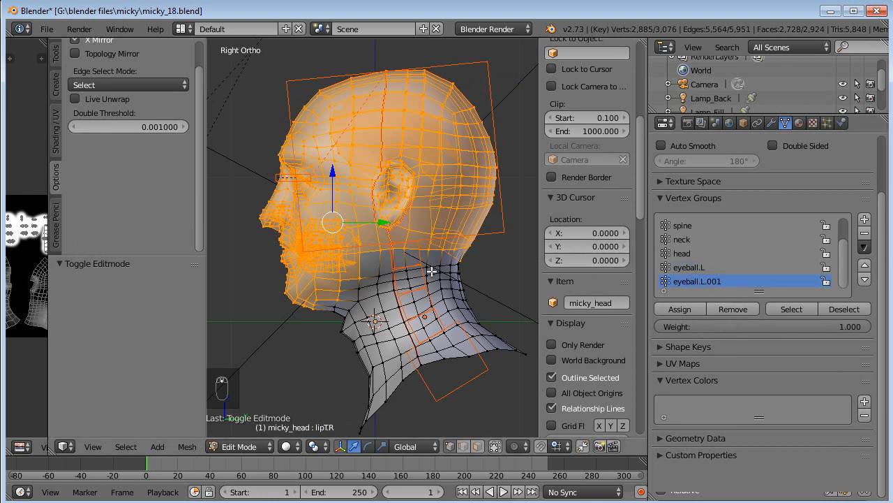
{"action": "key", "text": "Tab"}
Try rotating the head bone freely to test the face and eyes, and check the eyeball.L bone's weights.
{"action": "middle_click_drag", "start_coordinate": [409, 225], "coordinate": [391, 255]}
{"action": "scroll", "coordinate": [339, 218], "scroll_direction": "up", "scroll_amount": 5}
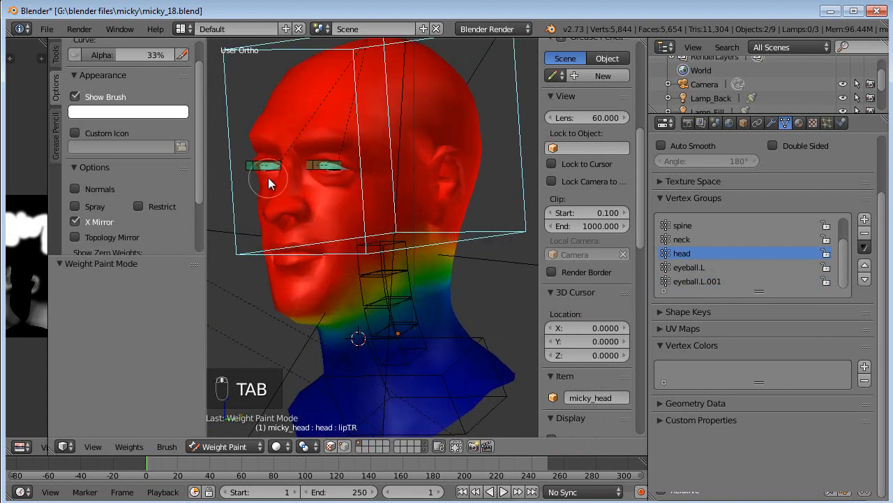
{"action": "key", "text": "r"}
{"action": "key", "text": "r"}
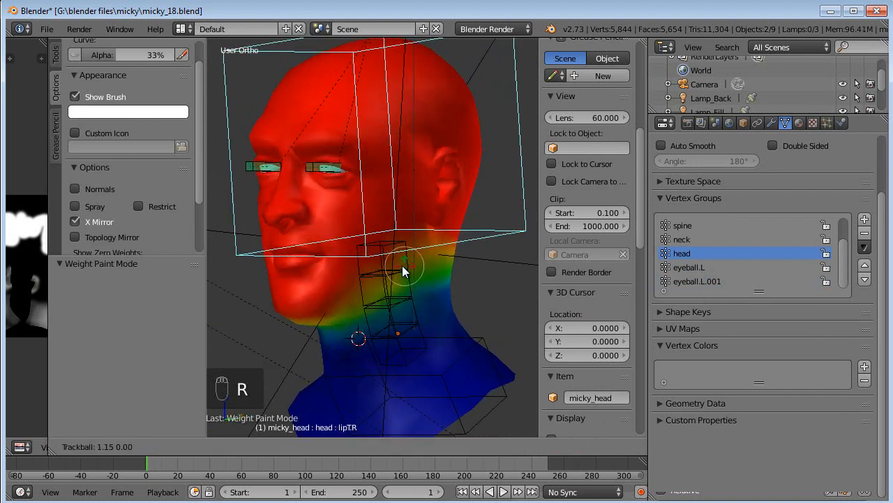
{"action": "left_click", "coordinate": [413, 266]}
{"action": "key", "text": "r"}
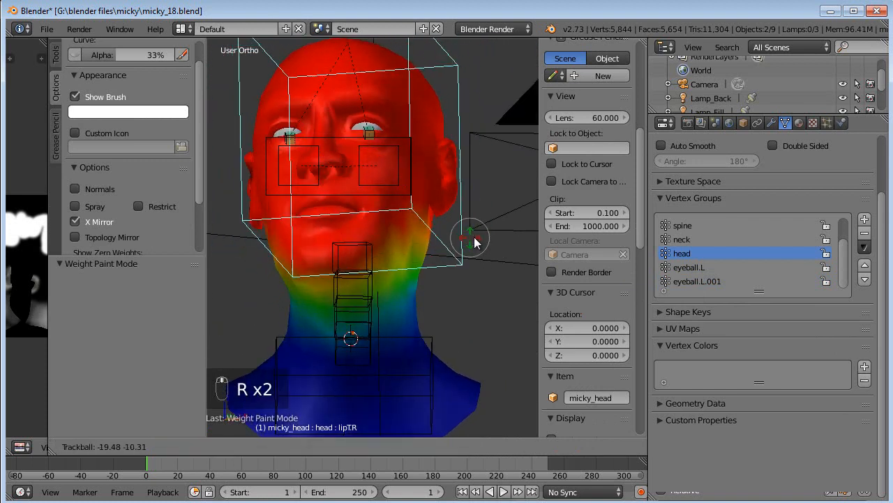
{"action": "left_click", "coordinate": [457, 250]}
{"action": "mouse_move", "coordinate": [457, 249]}
{"action": "middle_mouse_down"}
{"action": "mouse_move", "coordinate": [425, 194]}
{"action": "mouse_move", "coordinate": [344, 204]}
{"action": "middle_mouse_up"}
{"action": "right_click", "coordinate": [338, 197]}
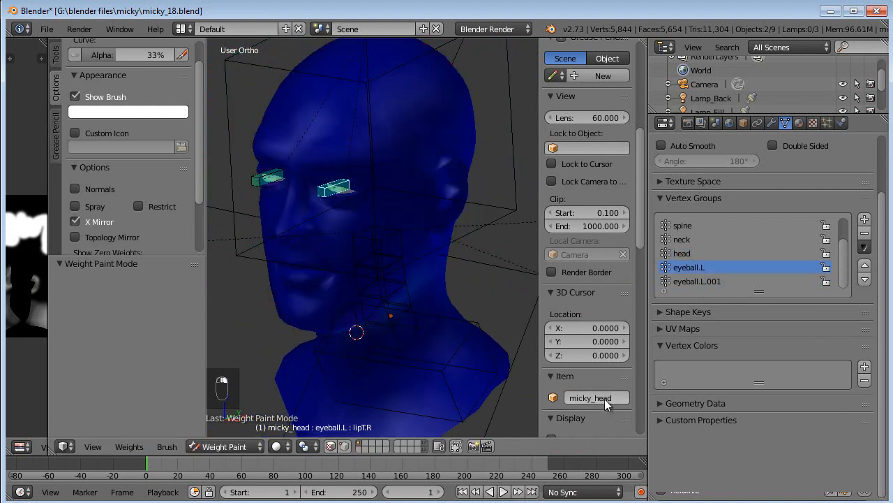
Switch to the Micky Head Rig in Pose Mode and rename the eyeball.L.001 bone with a right-side suffix.
{"action": "left_click", "coordinate": [224, 446]}
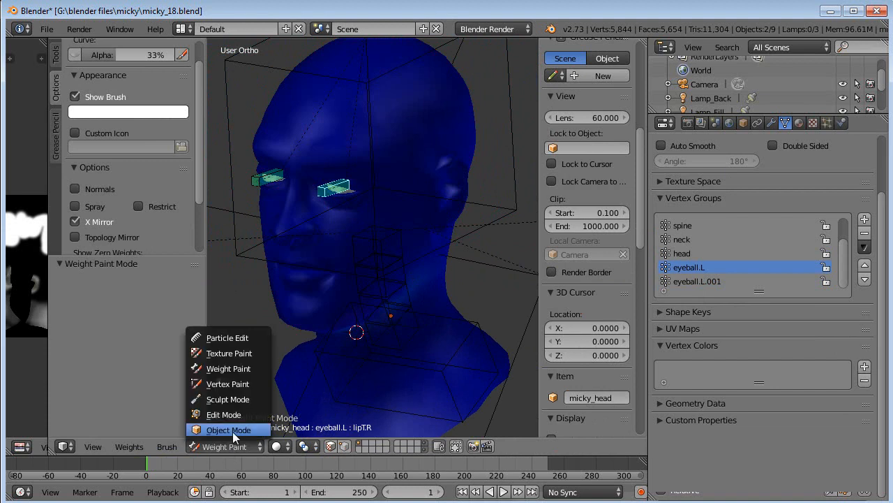
{"action": "left_click", "coordinate": [218, 431]}
{"action": "right_click", "coordinate": [387, 255]}
{"action": "key", "text": "ctrl+Tab"}
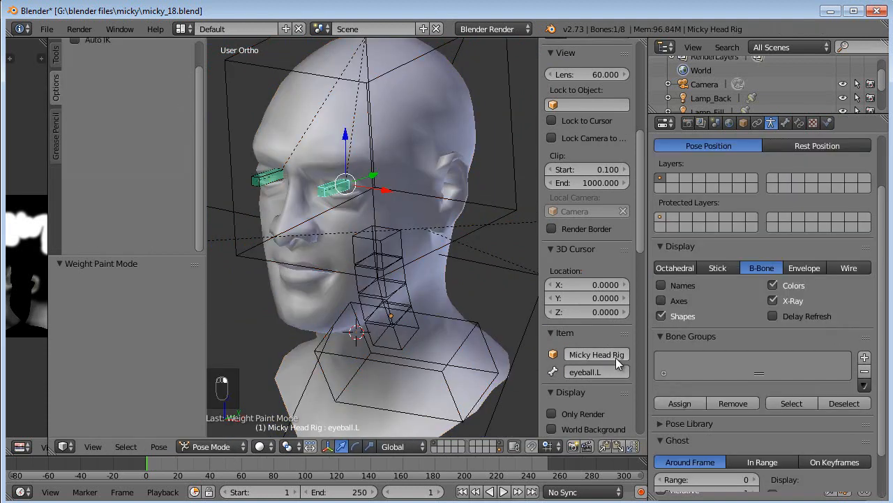
{"action": "right_click", "coordinate": [263, 180]}
{"action": "left_click", "coordinate": [597, 372]}
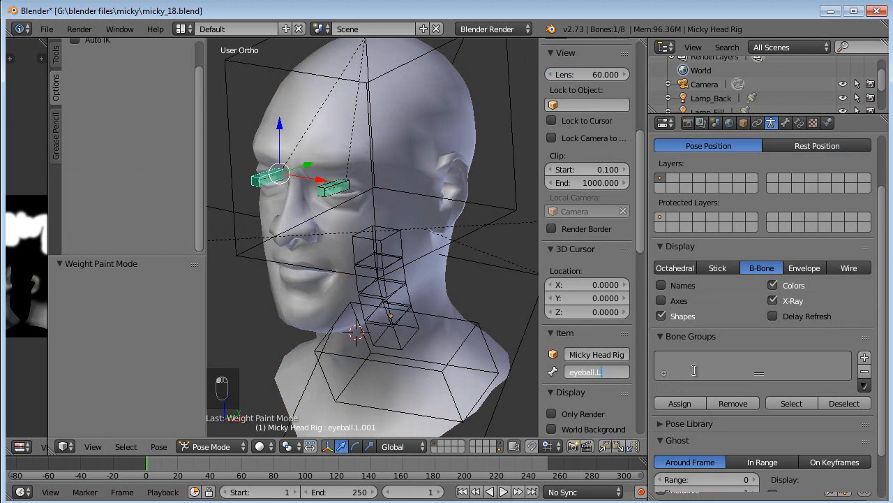
{"action": "key", "text": "Return"}
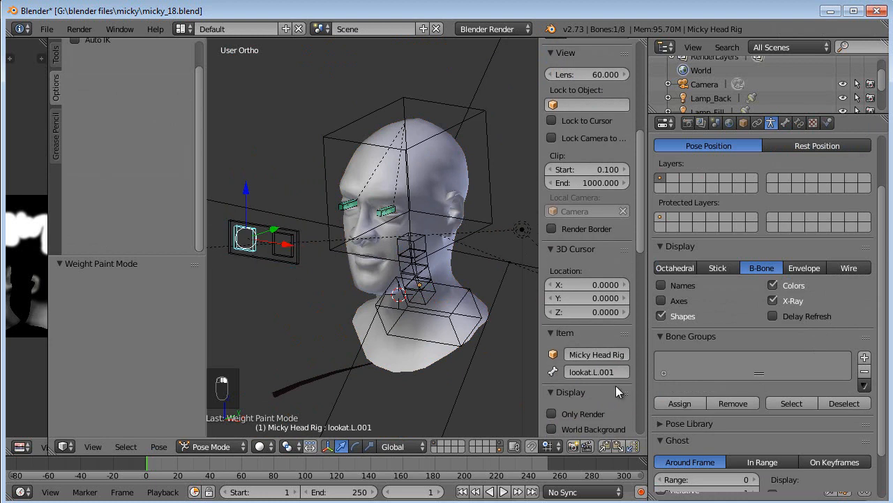
Rename the lookat.L.001 bone to lookat.R.
{"action": "left_click", "coordinate": [597, 372]}
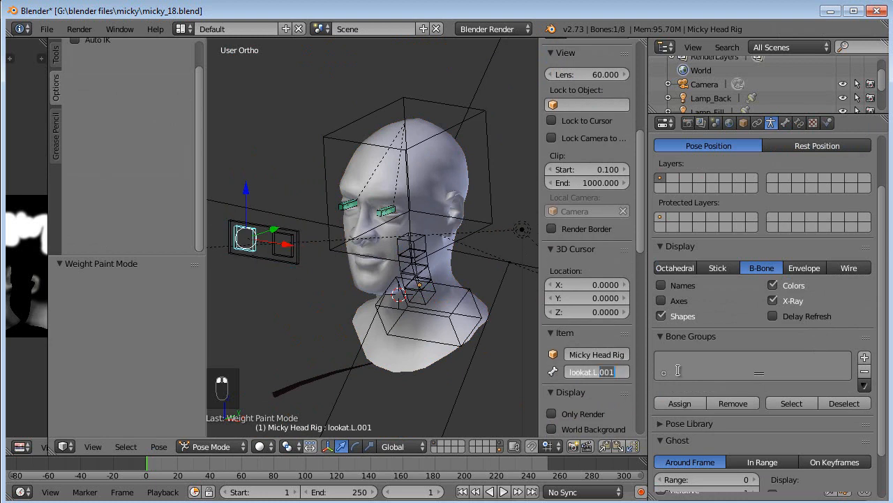
{"action": "key", "text": "BackSpace"}
{"action": "type", "text": "R"}
{"action": "key", "text": "Return"}
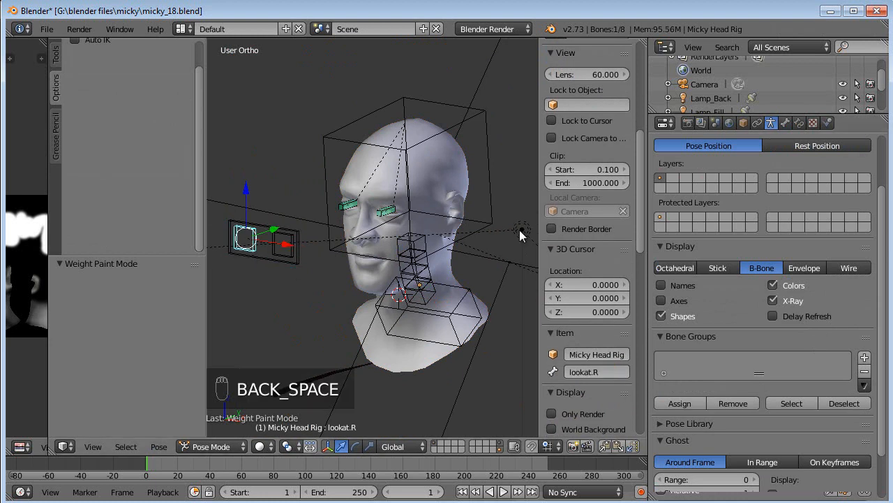
Try rotating the head bone freely in the front view and from slightly above to inspect the neck and eye movement.
{"action": "right_click", "coordinate": [488, 214]}
{"action": "key", "text": "KP_1"}
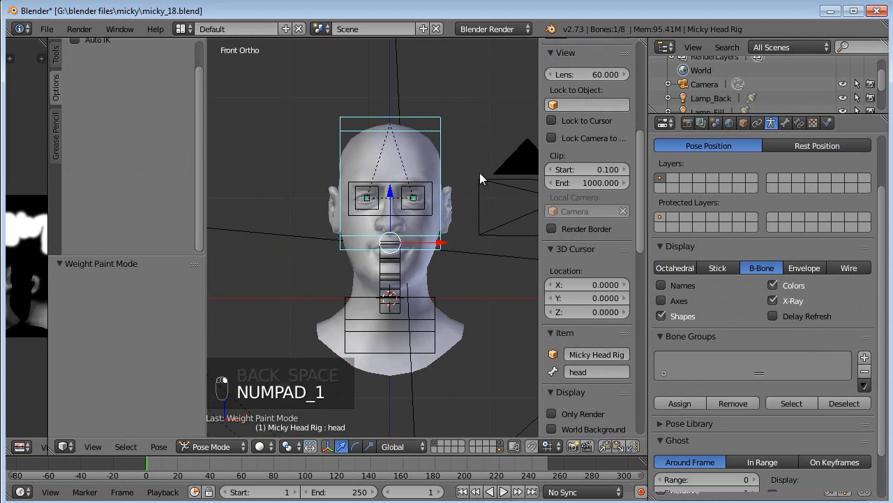
{"action": "key", "text": "r"}
{"action": "key", "text": "r"}
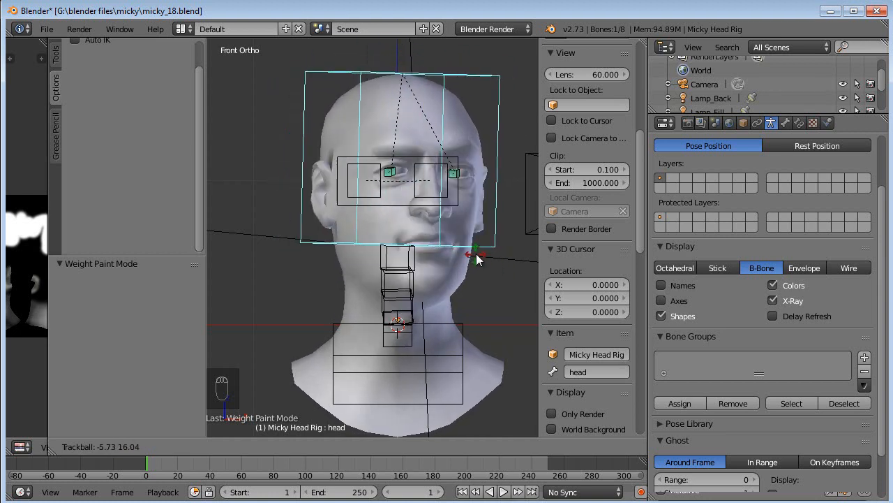
{"action": "key", "text": "Escape"}
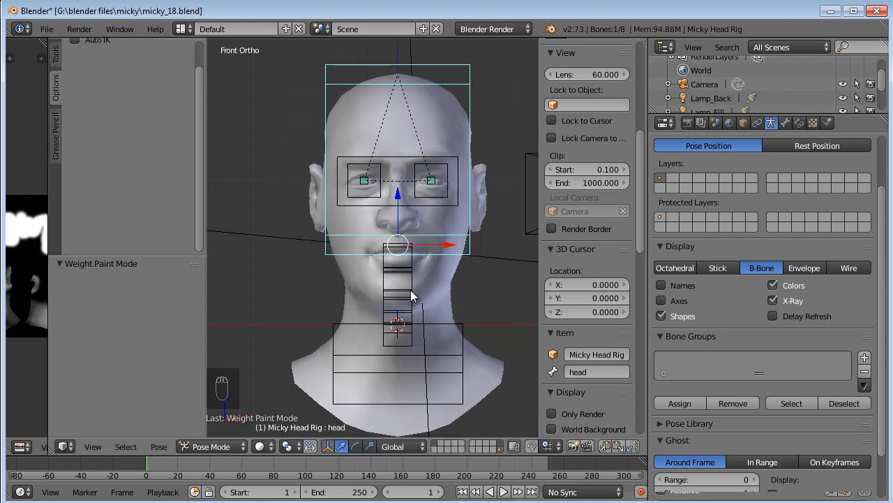
{"action": "middle_click_drag", "start_coordinate": [363, 324], "coordinate": [475, 178]}
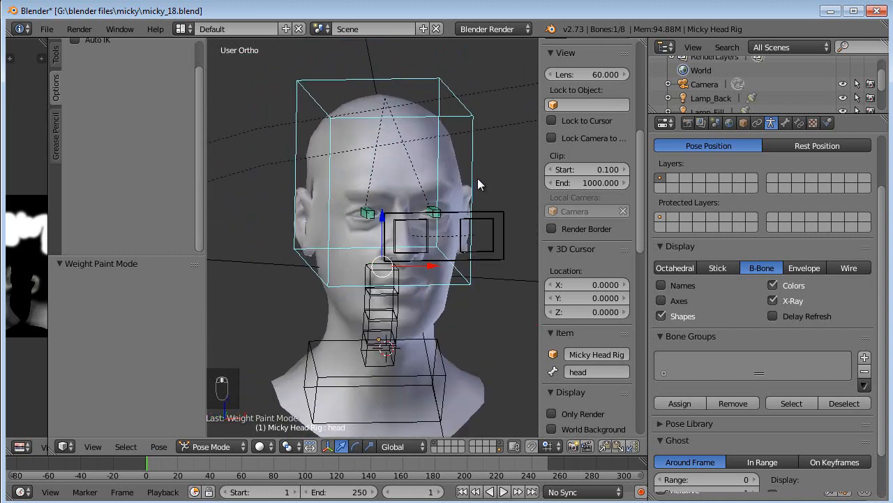
{"action": "key", "text": "r"}
{"action": "key", "text": "r"}
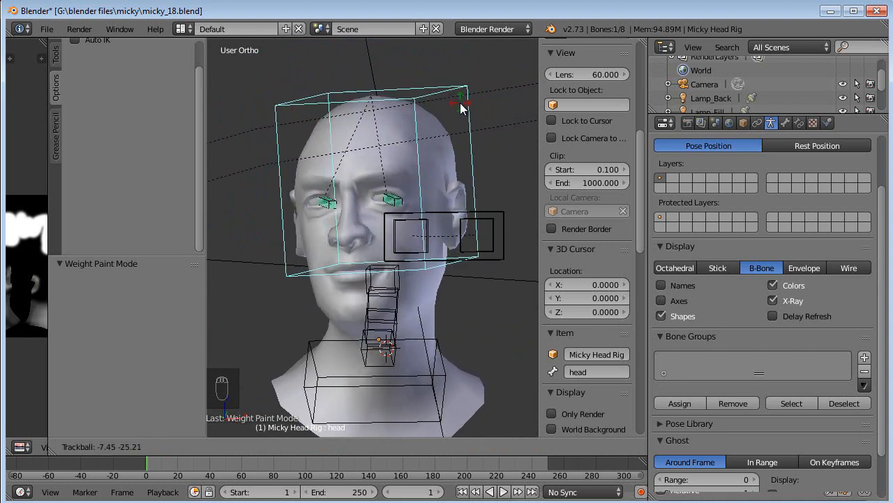
{"action": "right_click", "coordinate": [490, 126]}
Try turning the head bone freely while viewing the face and multi-segment neck from below.
{"action": "key", "text": "KP_1"}
{"action": "middle_click_drag", "start_coordinate": [458, 331], "coordinate": [430, 315]}
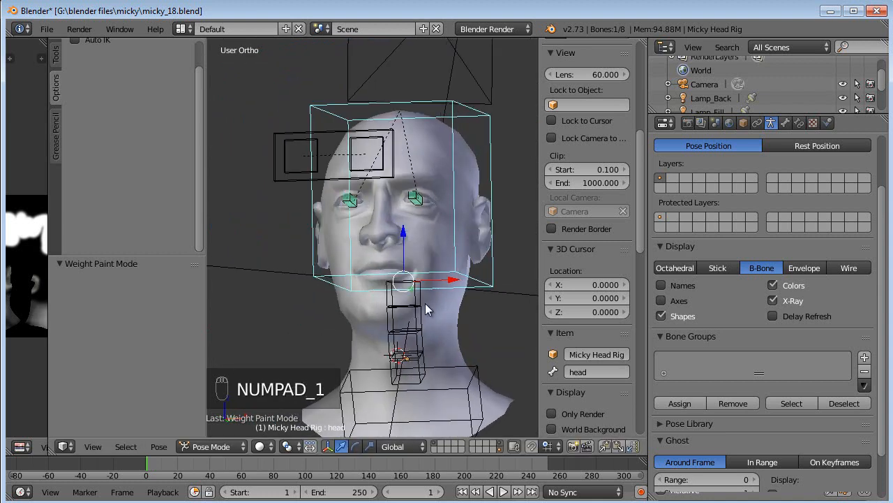
{"action": "key", "text": "r"}
{"action": "key", "text": "r"}
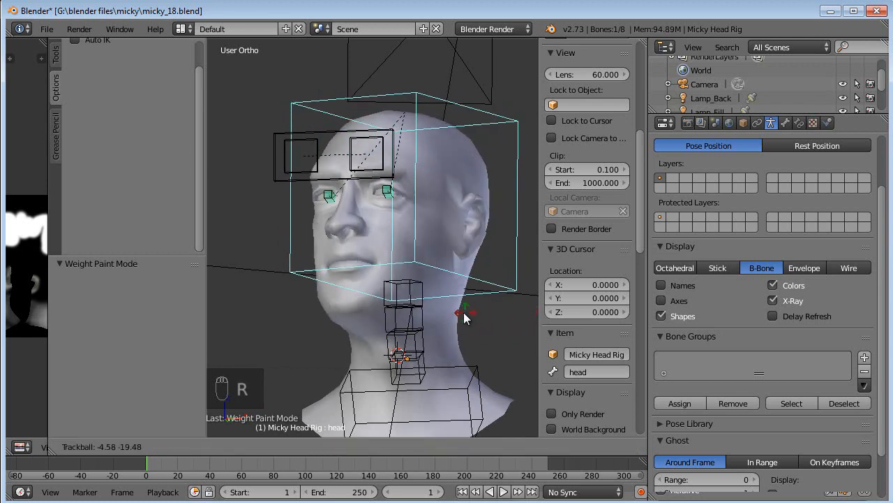
{"action": "left_click", "coordinate": [434, 316]}
Set the neck bone's curved bone segments to 1.
{"action": "right_click", "coordinate": [408, 328]}
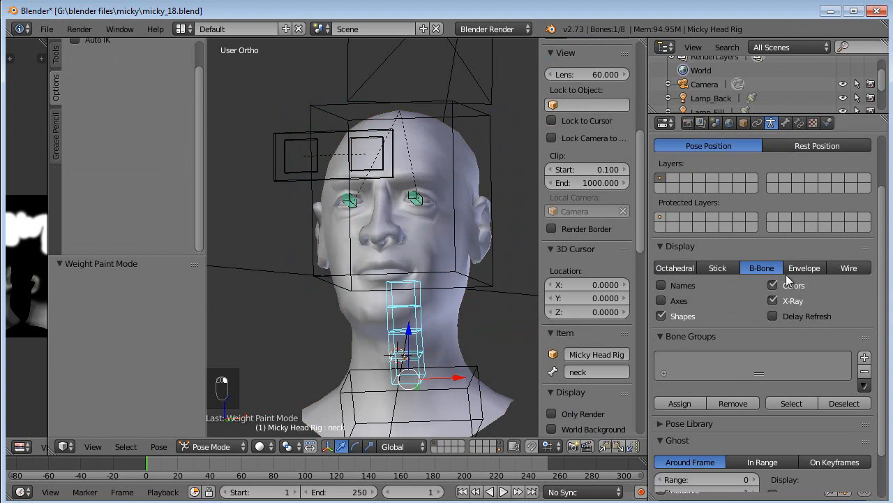
{"action": "left_click", "coordinate": [786, 123]}
{"action": "left_click", "coordinate": [773, 400]}
{"action": "left_click", "coordinate": [774, 399]}
{"action": "left_click", "coordinate": [773, 399]}
Rotate the head bone with trackball angles of -0.573° and -51.566° and inspect the single-segment neck from behind.
{"action": "right_click", "coordinate": [490, 289]}
{"action": "key", "text": "r"}
{"action": "key", "text": "r"}
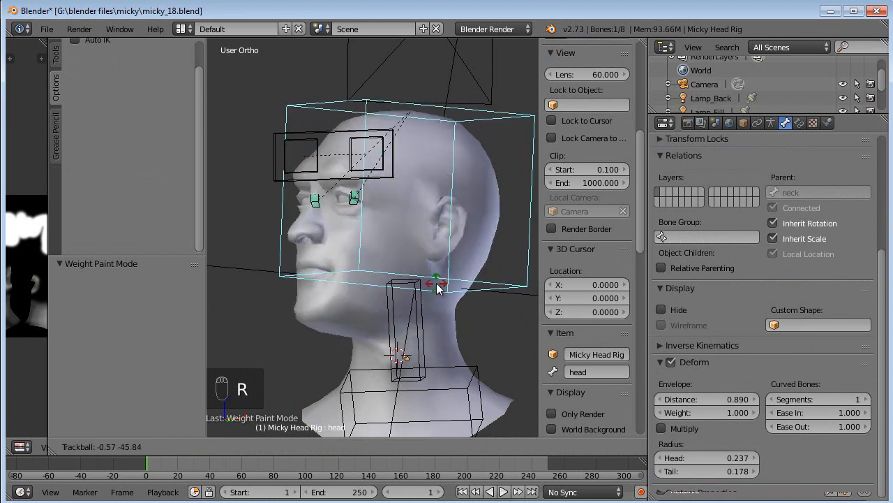
{"action": "left_click", "coordinate": [429, 282]}
{"action": "middle_click_drag", "start_coordinate": [429, 283], "coordinate": [373, 331]}
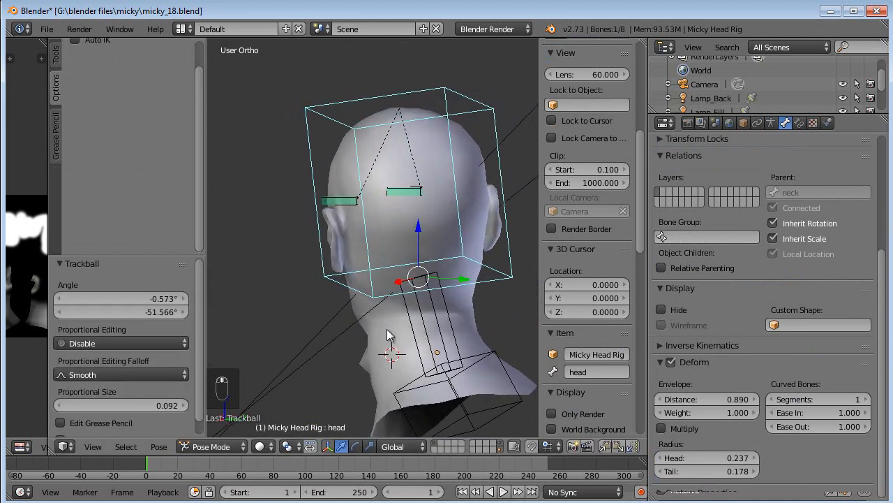
Select the neck bone and set its curved bone segments to 4.
{"action": "left_click", "coordinate": [867, 399]}
{"action": "left_click", "coordinate": [772, 398]}
{"action": "right_click", "coordinate": [443, 325]}
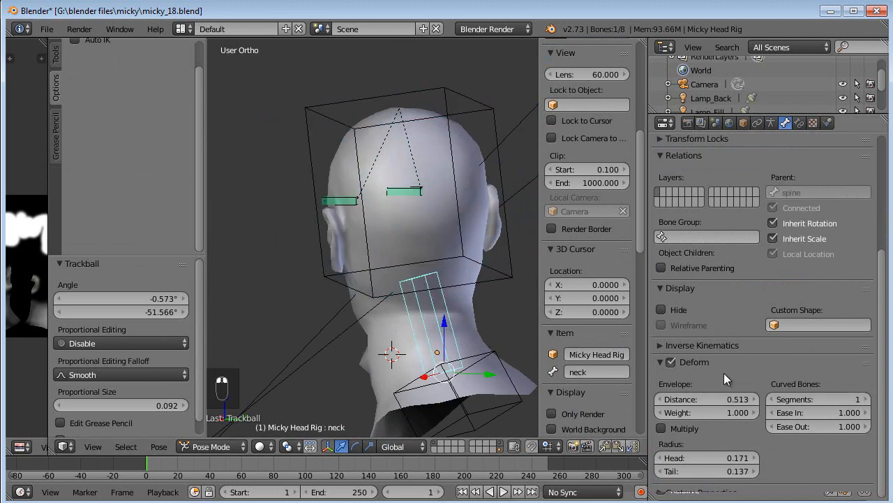
{"action": "left_click", "coordinate": [865, 399]}
{"action": "left_click", "coordinate": [866, 399]}
{"action": "left_click", "coordinate": [866, 400]}
{"action": "middle_click_drag", "start_coordinate": [532, 351], "coordinate": [513, 334]}
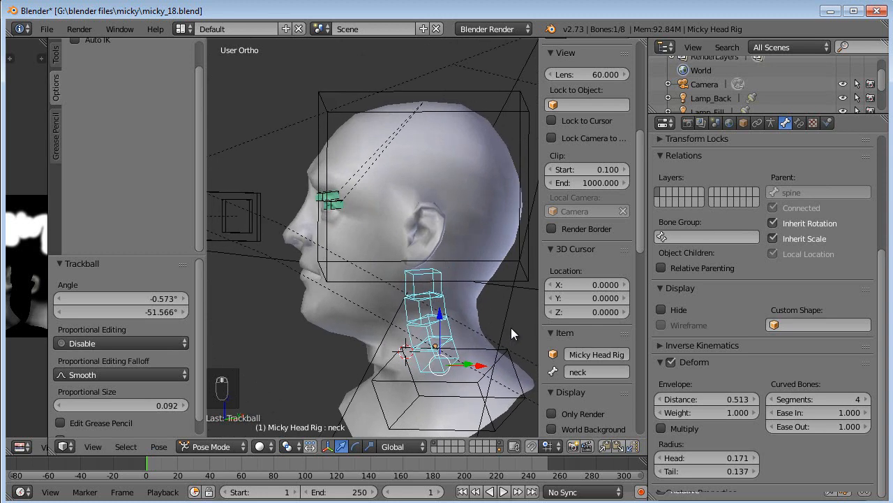
Try turning the head bone freely from the side, then clear its pose rotation in the front view.
{"action": "right_click", "coordinate": [494, 285]}
{"action": "right_click", "coordinate": [487, 281]}
{"action": "key", "text": "r"}
{"action": "key", "text": "r"}
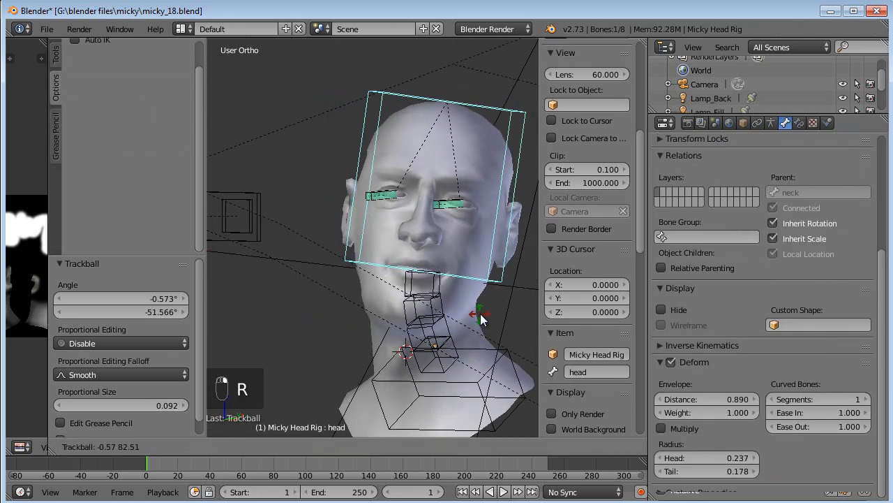
{"action": "right_click", "coordinate": [480, 314]}
{"action": "key", "text": "KP_1"}
{"action": "key", "text": "alt+r"}
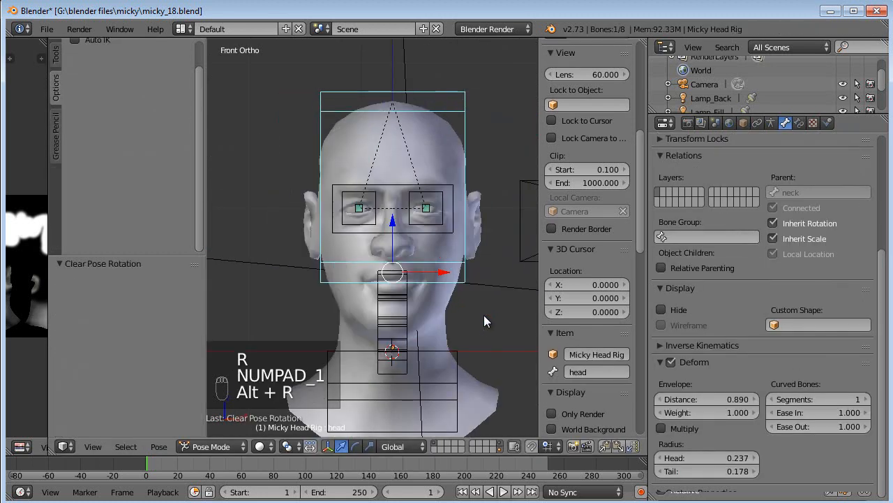
Try tilting the head bone -17.625°, turning it freely and rotating it 31.889°, then clear its rotation and deselect all bones.
{"action": "key", "text": "r"}
{"action": "left_click", "coordinate": [479, 170]}
{"action": "key", "text": "r"}
{"action": "key", "text": "r"}
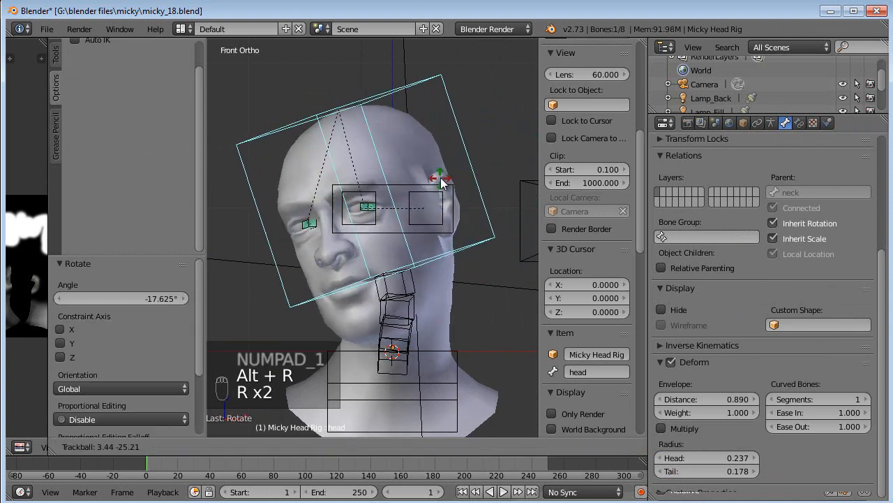
{"action": "left_click", "coordinate": [466, 101]}
{"action": "key", "text": "r"}
{"action": "left_click", "coordinate": [519, 202]}
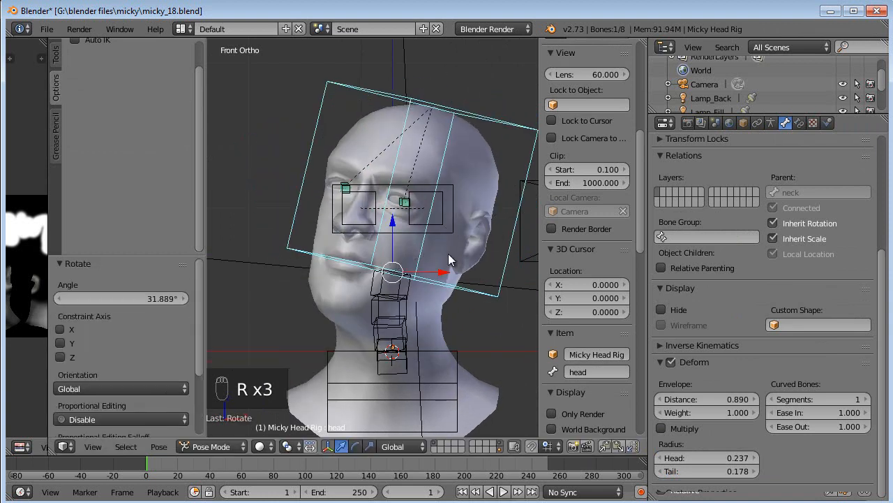
{"action": "key", "text": "alt+r"}
{"action": "key", "text": "a"}
{"action": "middle_click_drag", "start_coordinate": [483, 270], "coordinate": [472, 314]}
{"action": "key", "text": "KP_1"}
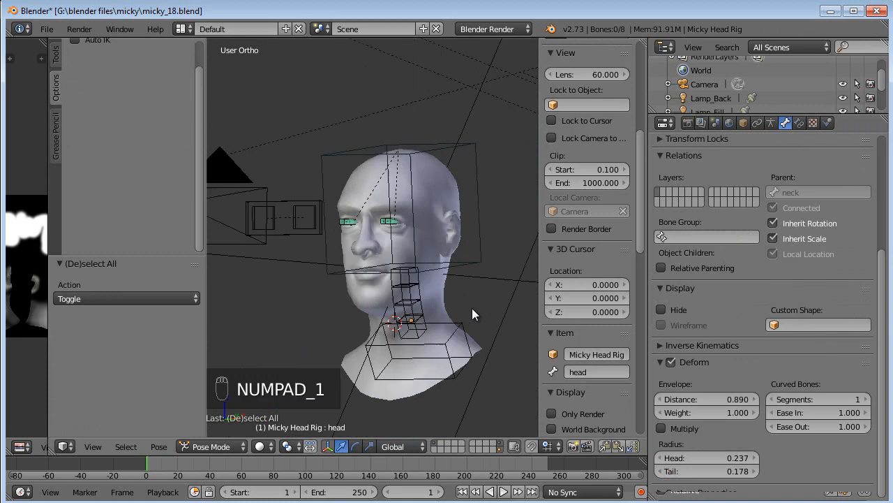
Try moving the lookat bone in a close front view to see how the eyelids react to the eyeballs.
{"action": "scroll", "coordinate": [463, 296], "scroll_direction": "up", "scroll_amount": 6}
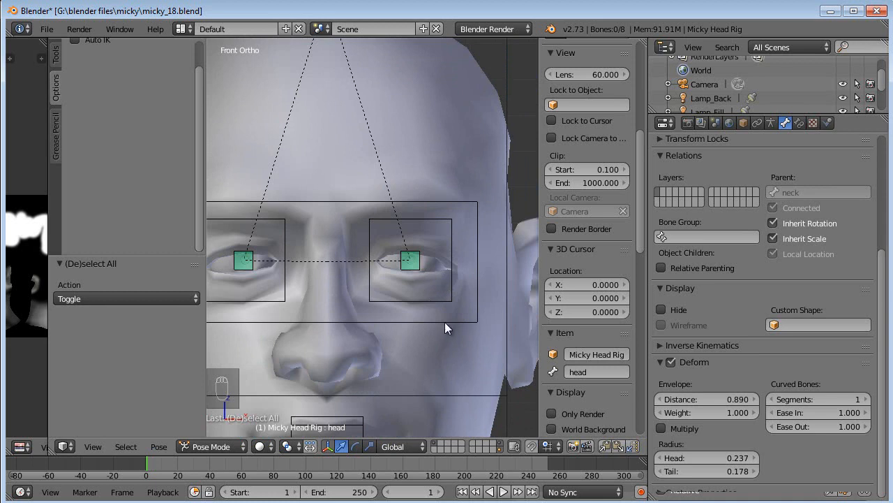
{"action": "right_click", "coordinate": [444, 323]}
{"action": "key", "text": "g"}
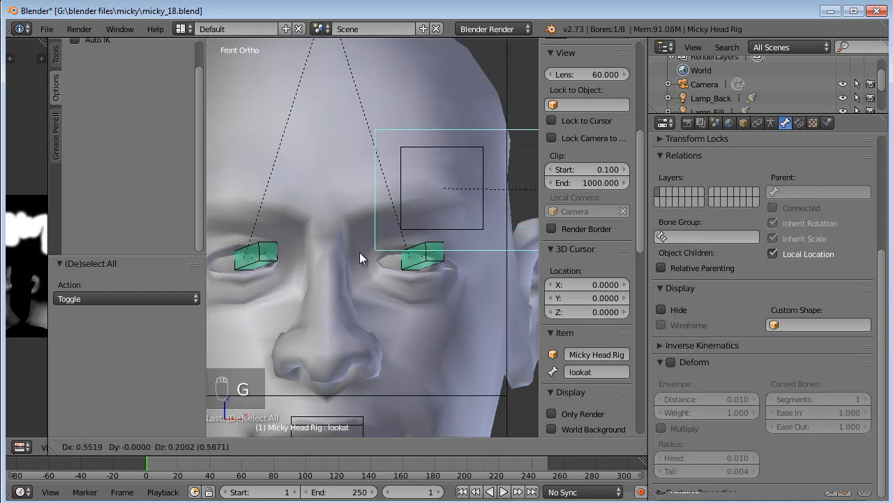
{"action": "right_click", "coordinate": [353, 315]}
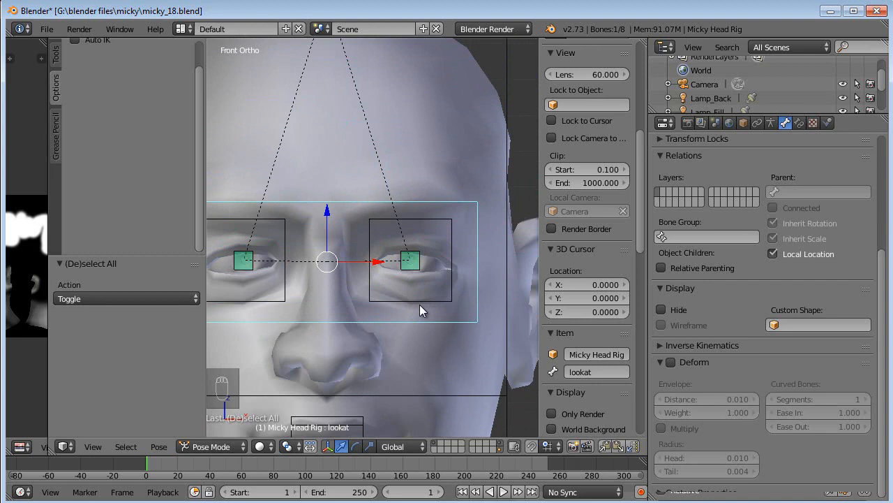
{"action": "middle_click_drag", "start_coordinate": [420, 305], "coordinate": [387, 298]}
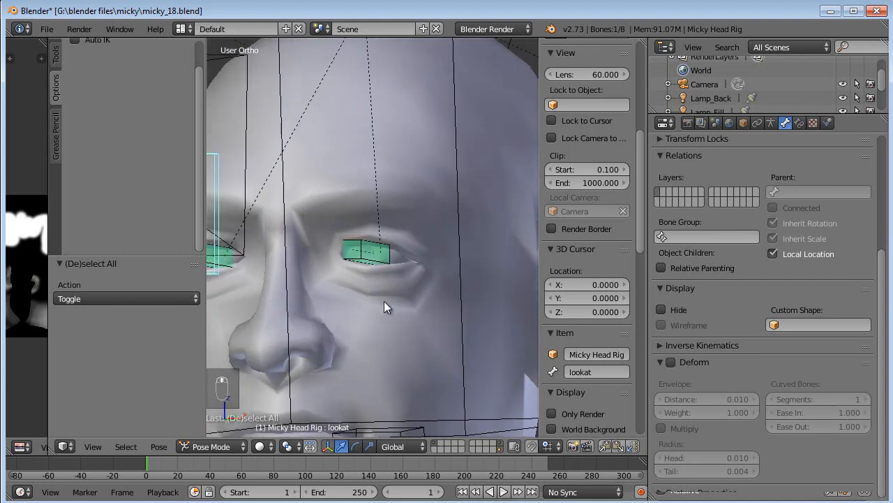
Switch the micky_head mesh to Weight Paint mode and choose the Add brush.
{"action": "right_click", "coordinate": [379, 331]}
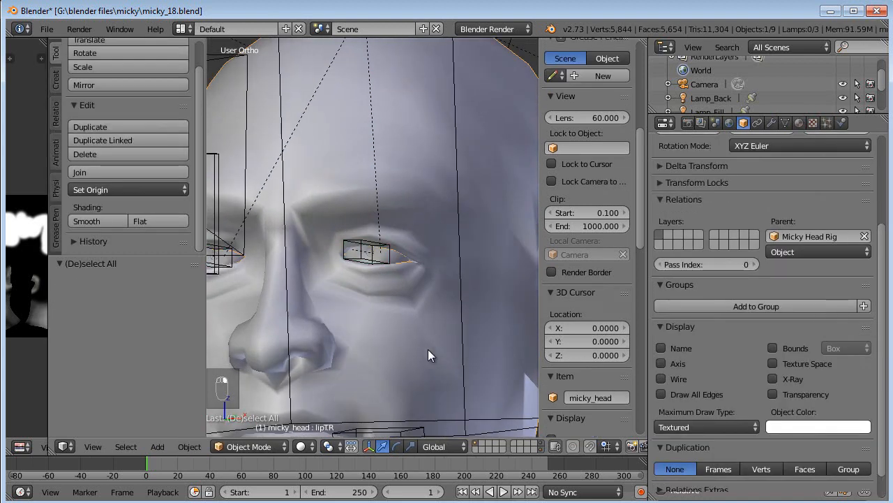
{"action": "left_click", "coordinate": [271, 448]}
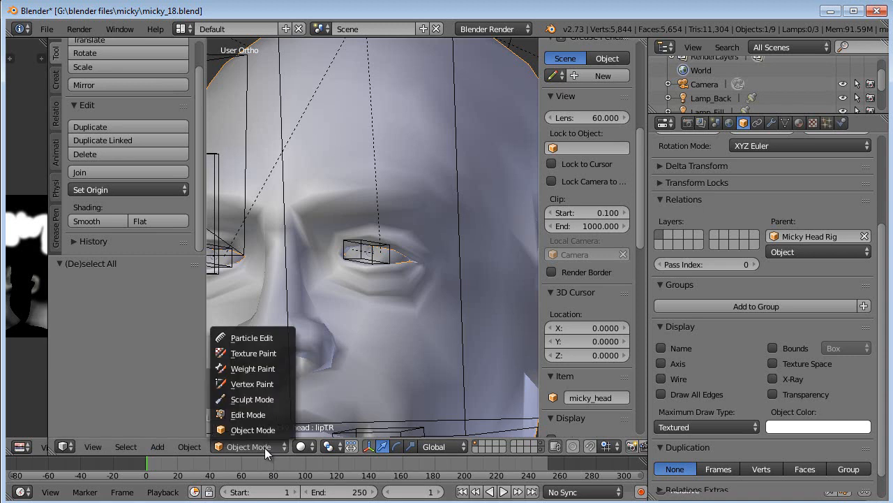
{"action": "left_click", "coordinate": [261, 368]}
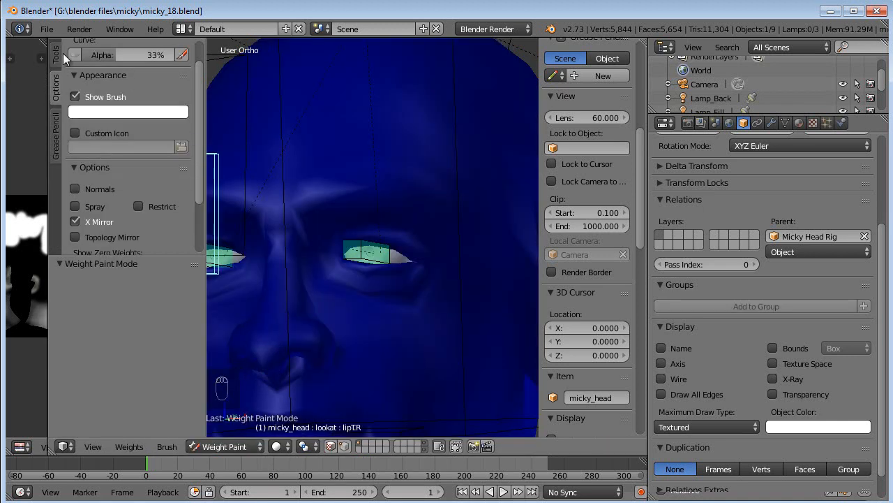
{"action": "scroll", "coordinate": [137, 140], "scroll_direction": "up", "scroll_amount": 1}
{"action": "scroll", "coordinate": [58, 56], "scroll_direction": "up", "scroll_amount": 5}
{"action": "left_click", "coordinate": [118, 107]}
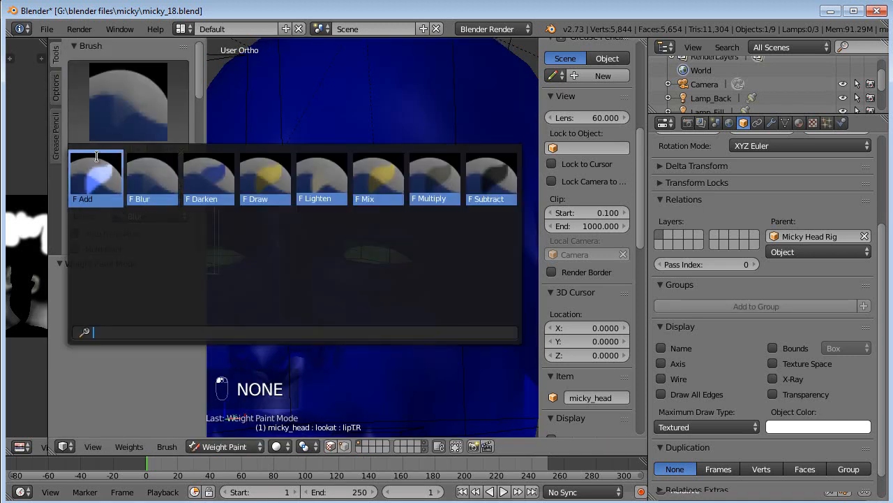
{"action": "left_click", "coordinate": [95, 161]}
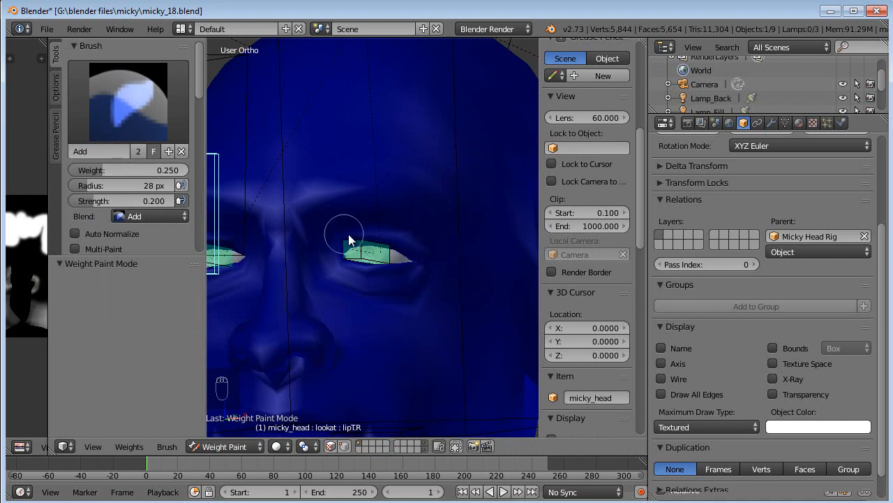
Set the weight brush radius to 118 px and undo the last two changes.
{"action": "scroll", "coordinate": [420, 244], "scroll_direction": "up", "scroll_amount": 5}
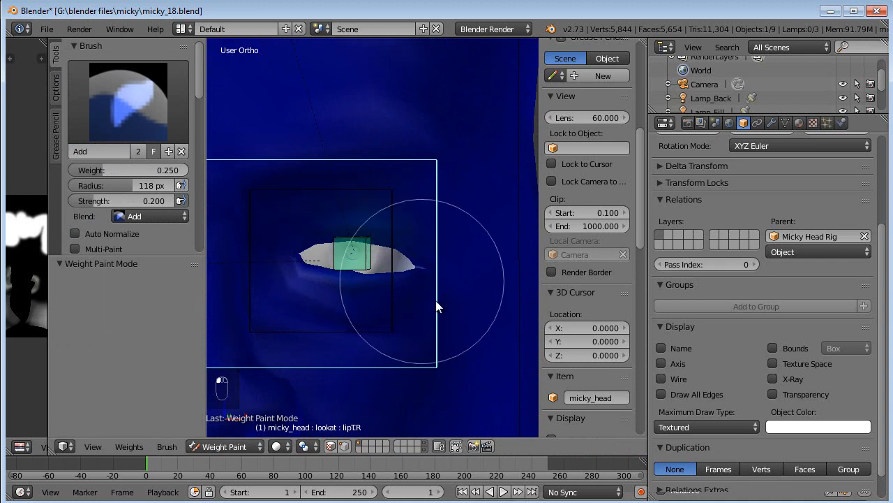
{"action": "key", "text": "ctrl+z"}
{"action": "key", "text": "ctrl+z"}
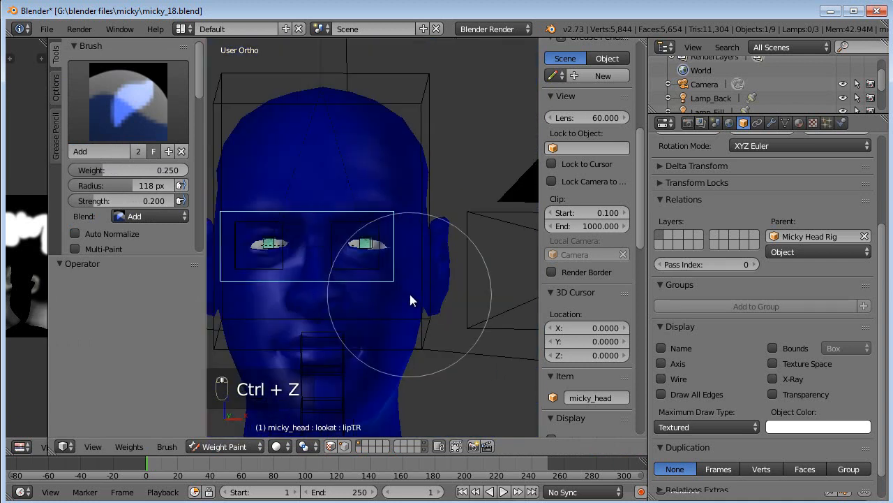
Paint added weight on the eyelids around the left eye for the eyeball.L bone and check the mirrored eyeball.R weights.
{"action": "scroll", "coordinate": [406, 291], "scroll_direction": "up", "scroll_amount": 3}
{"action": "right_click", "coordinate": [351, 260]}
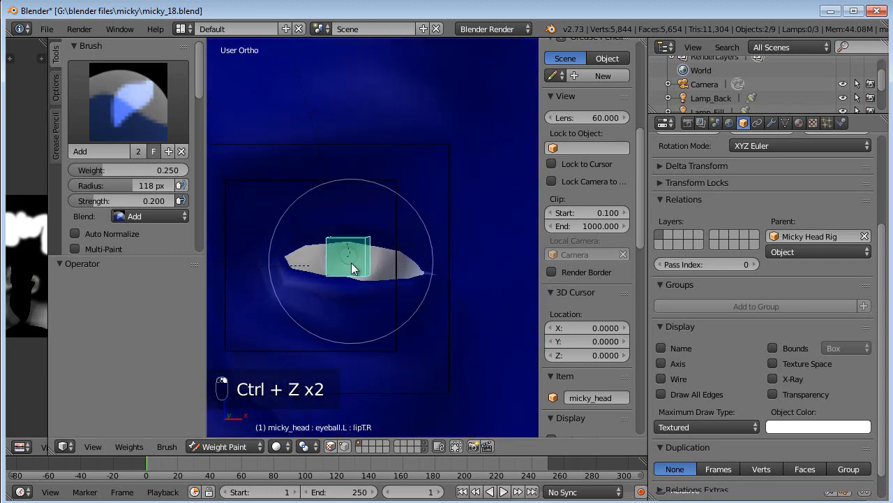
{"action": "mouse_move", "coordinate": [360, 254]}
{"action": "left_mouse_down"}
{"action": "mouse_move", "coordinate": [376, 246]}
{"action": "mouse_move", "coordinate": [329, 272]}
{"action": "mouse_move", "coordinate": [391, 250]}
{"action": "mouse_move", "coordinate": [295, 255]}
{"action": "mouse_move", "coordinate": [414, 271]}
{"action": "mouse_move", "coordinate": [333, 269]}
{"action": "left_mouse_up"}
{"action": "scroll", "coordinate": [335, 276], "scroll_direction": "down", "scroll_amount": 2}
{"action": "middle_click_drag", "start_coordinate": [335, 276], "coordinate": [442, 284], "text": "shift"}
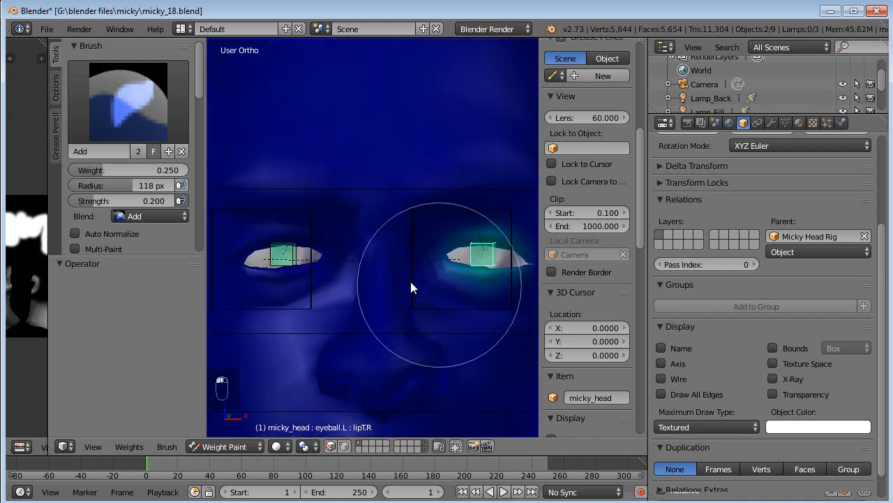
{"action": "right_click", "coordinate": [289, 254]}
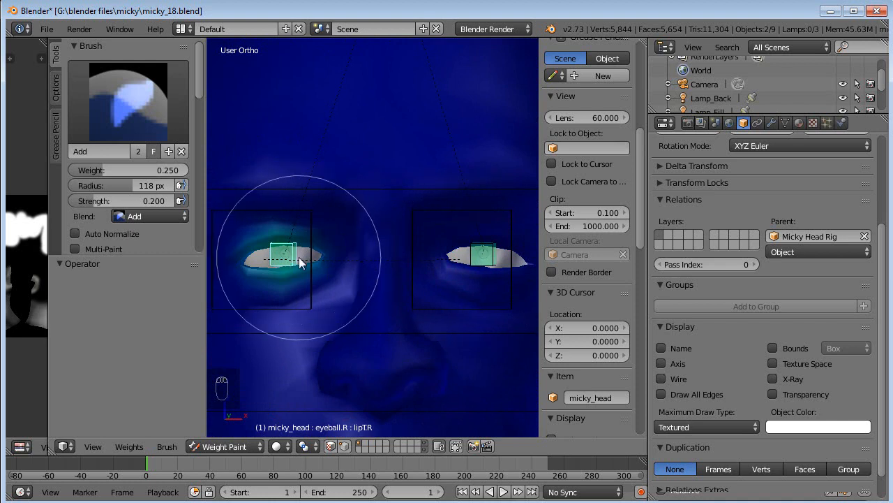
{"action": "right_click", "coordinate": [481, 256]}
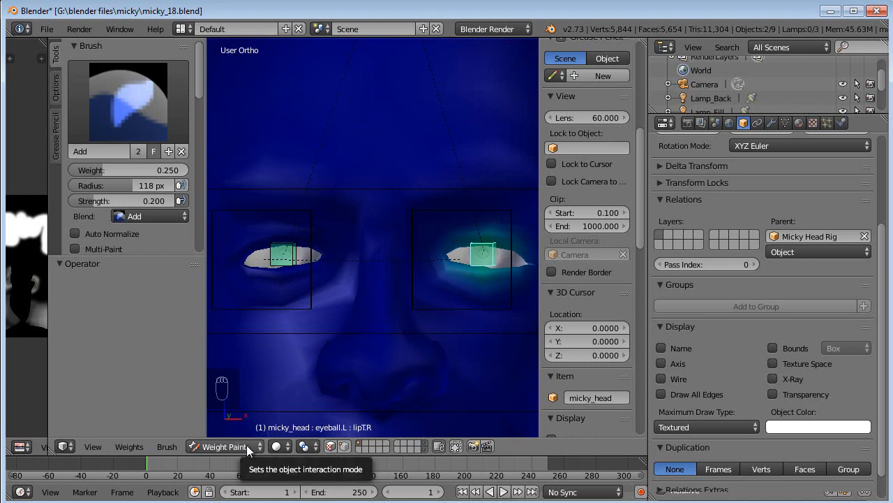
Leave Weight Paint mode and try moving the lookat bone to test how the left eyelids follow the eyeball.
{"action": "left_click", "coordinate": [225, 446]}
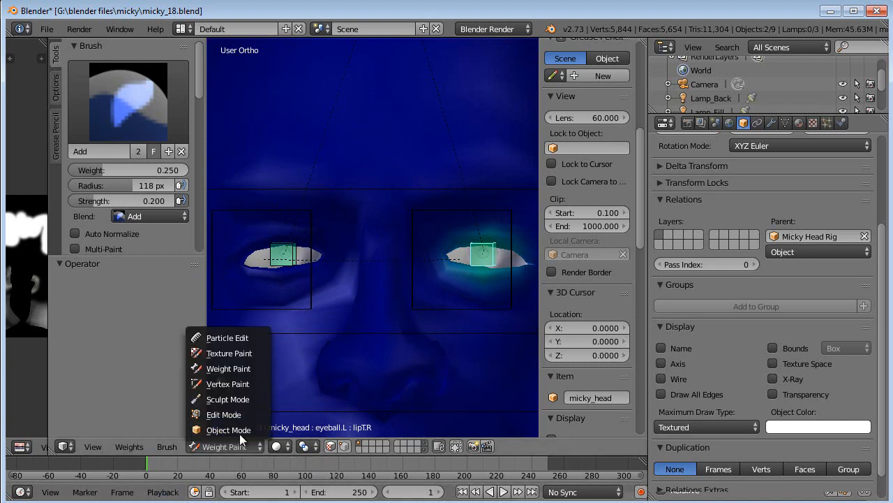
{"action": "left_click", "coordinate": [237, 431]}
{"action": "right_click", "coordinate": [432, 333]}
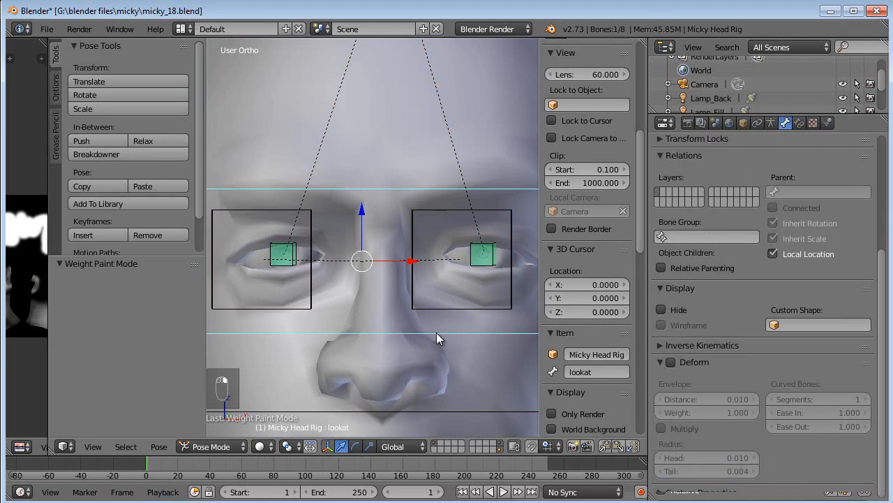
{"action": "middle_click_drag", "start_coordinate": [436, 332], "coordinate": [332, 339], "text": "shift"}
{"action": "scroll", "coordinate": [332, 339], "scroll_direction": "up", "scroll_amount": 1}
{"action": "key", "text": "g"}
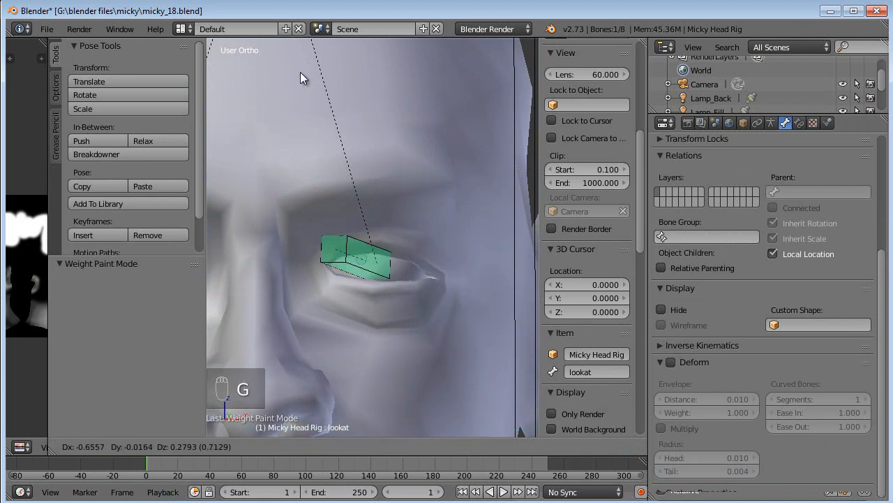
{"action": "right_click", "coordinate": [260, 75]}
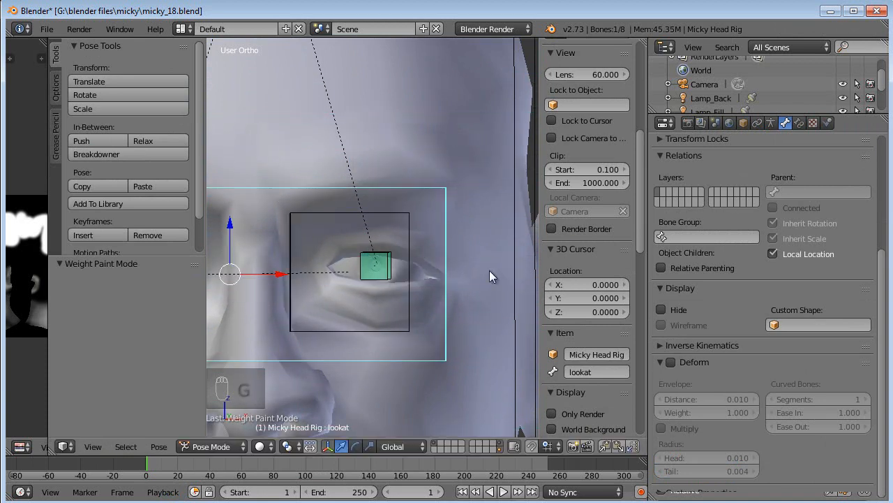
Return micky_head to Weight Paint mode and paint more eyeball.L weight around the left eyelids with the Add brush.
{"action": "right_click", "coordinate": [517, 271]}
{"action": "left_click", "coordinate": [244, 444]}
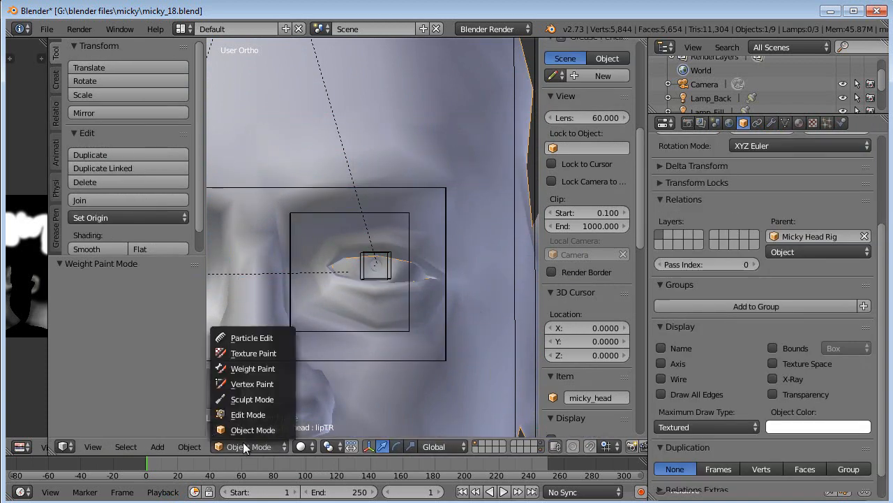
{"action": "left_click", "coordinate": [274, 368]}
{"action": "scroll", "coordinate": [408, 280], "scroll_direction": "up", "scroll_amount": 2}
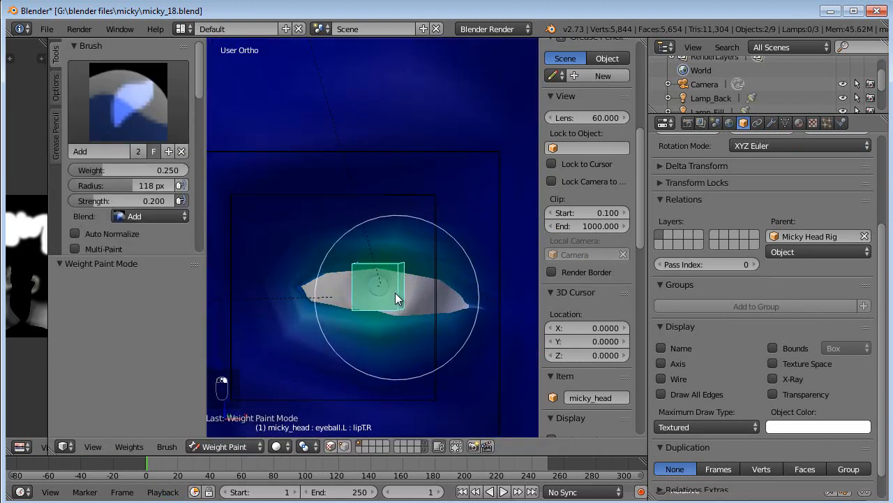
{"action": "mouse_move", "coordinate": [396, 284]}
{"action": "left_mouse_down"}
{"action": "mouse_move", "coordinate": [376, 267]}
{"action": "mouse_move", "coordinate": [398, 311]}
{"action": "mouse_move", "coordinate": [449, 302]}
{"action": "mouse_move", "coordinate": [335, 279]}
{"action": "mouse_move", "coordinate": [349, 317]}
{"action": "mouse_move", "coordinate": [415, 279]}
{"action": "mouse_move", "coordinate": [403, 325]}
{"action": "mouse_move", "coordinate": [359, 319]}
{"action": "mouse_move", "coordinate": [349, 259]}
{"action": "mouse_move", "coordinate": [273, 425]}
{"action": "left_mouse_up"}
Leave Weight Paint mode and try moving the lookat bone around the face in the front view to test the eyelids.
{"action": "left_click", "coordinate": [225, 445]}
{"action": "left_click", "coordinate": [225, 432]}
{"action": "scroll", "coordinate": [400, 311], "scroll_direction": "down", "scroll_amount": 4}
{"action": "right_click", "coordinate": [432, 259]}
{"action": "key", "text": "g"}
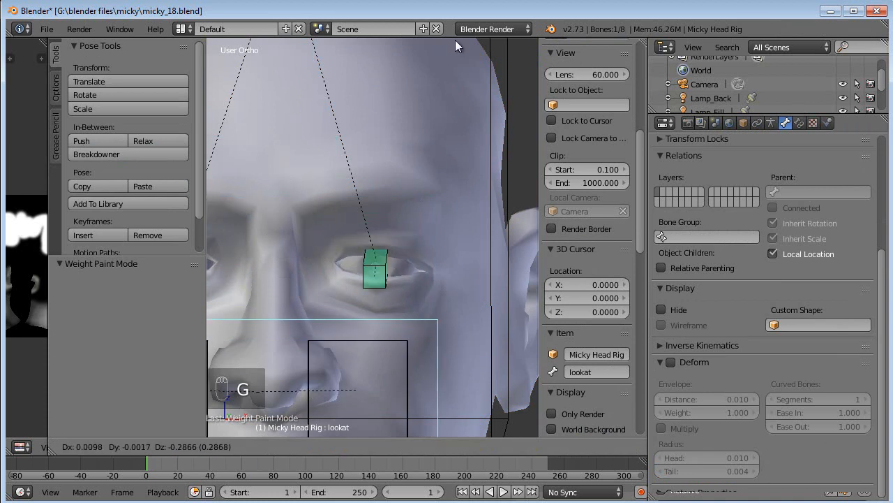
{"action": "key", "text": "KP_1"}
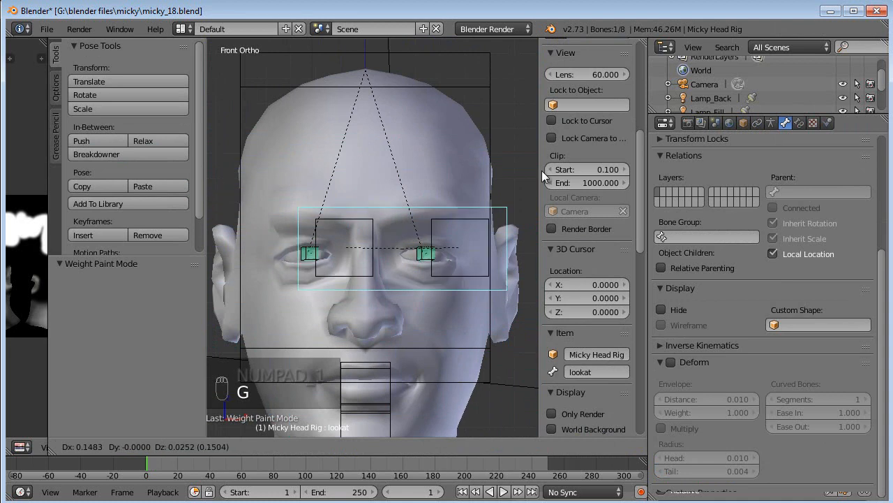
{"action": "scroll", "coordinate": [495, 170], "scroll_direction": "down", "scroll_amount": 3}
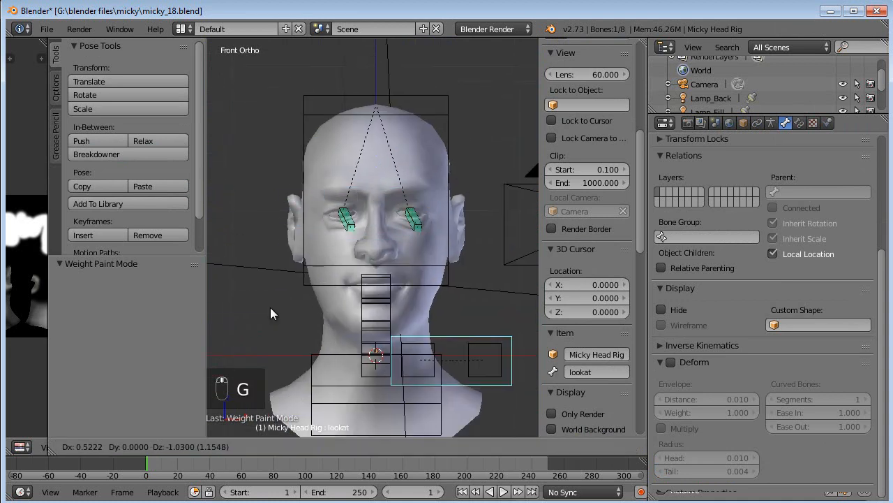
{"action": "key", "text": "g"}
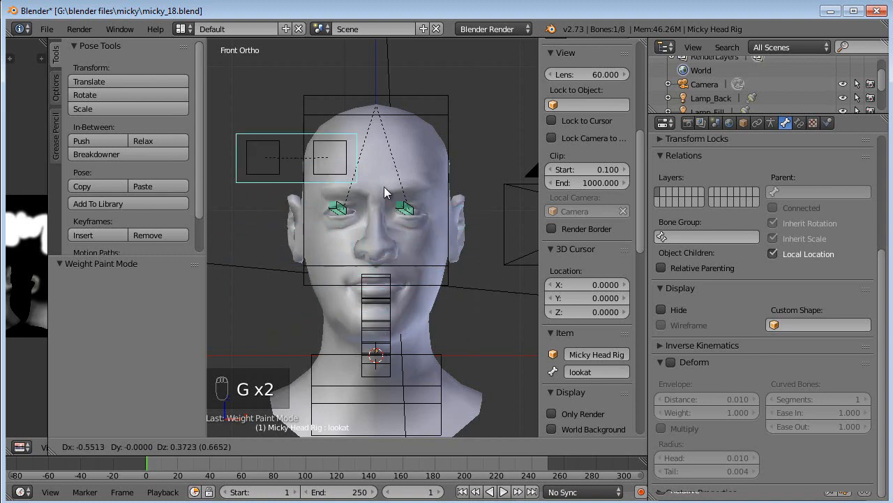
{"action": "right_click", "coordinate": [304, 159]}
Open the micky_head mesh in Edit Mode from the right side view and deselect all of its vertices.
{"action": "mouse_move", "coordinate": [456, 277]}
{"action": "middle_mouse_down"}
{"action": "mouse_move", "coordinate": [337, 233]}
{"action": "mouse_move", "coordinate": [464, 303]}
{"action": "mouse_move", "coordinate": [446, 273]}
{"action": "middle_mouse_up"}
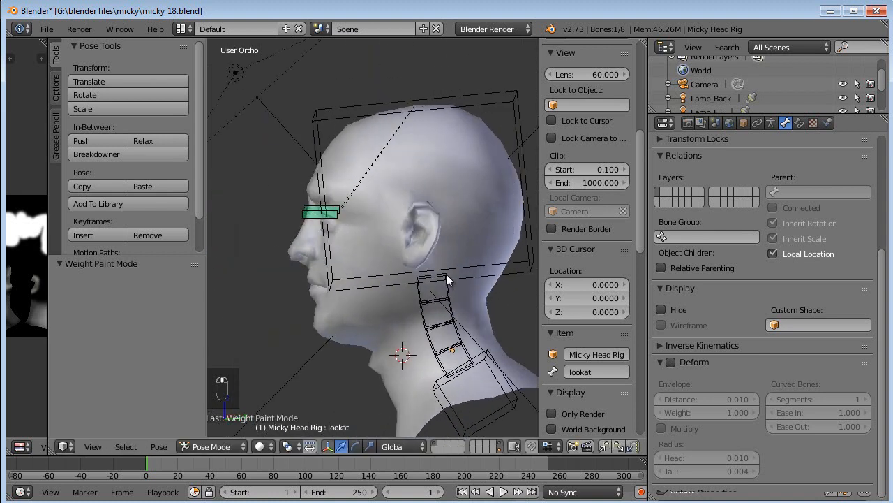
{"action": "right_click", "coordinate": [483, 214]}
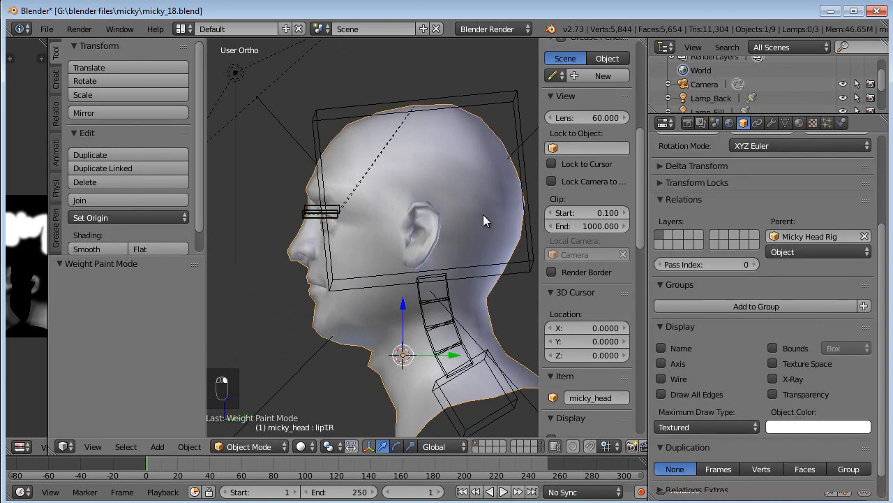
{"action": "key", "text": "KP_3"}
{"action": "key", "text": "Tab"}
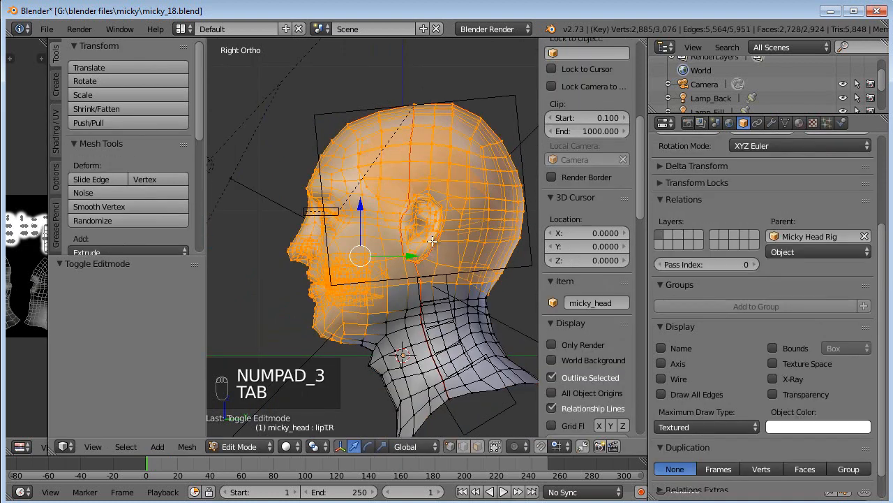
{"action": "key", "text": "a"}
{"action": "key", "text": "a"}
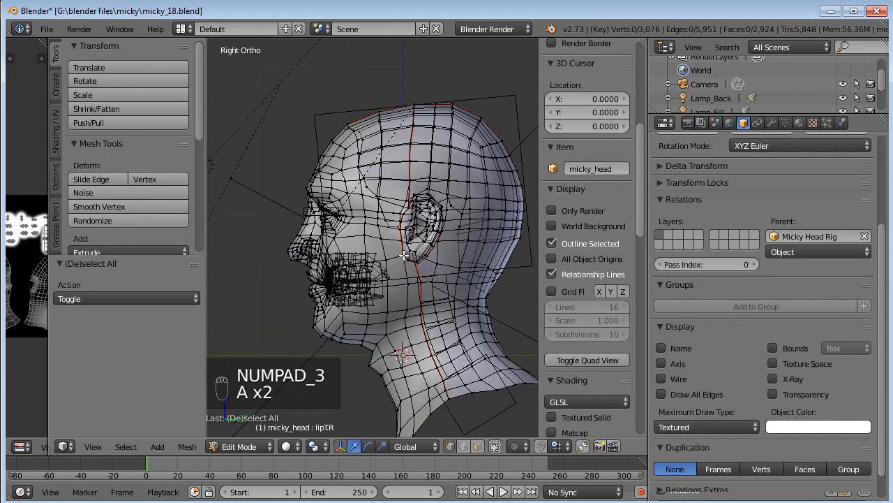
Select the eyeball.L vertex group, exclude the vertices around the eye, and remove the neck and back-of-head vertices from the group.
{"action": "left_click", "coordinate": [786, 122]}
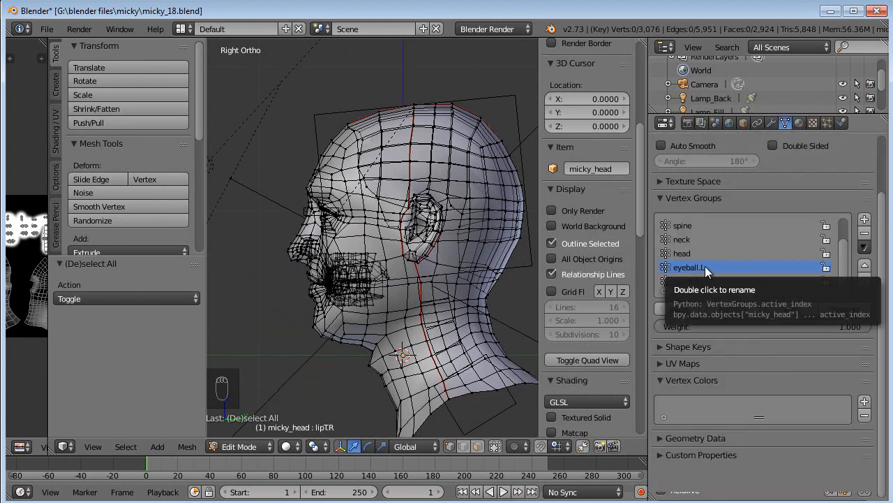
{"action": "left_click", "coordinate": [792, 308]}
{"action": "middle_click_drag", "start_coordinate": [449, 269], "coordinate": [412, 267], "text": "shift"}
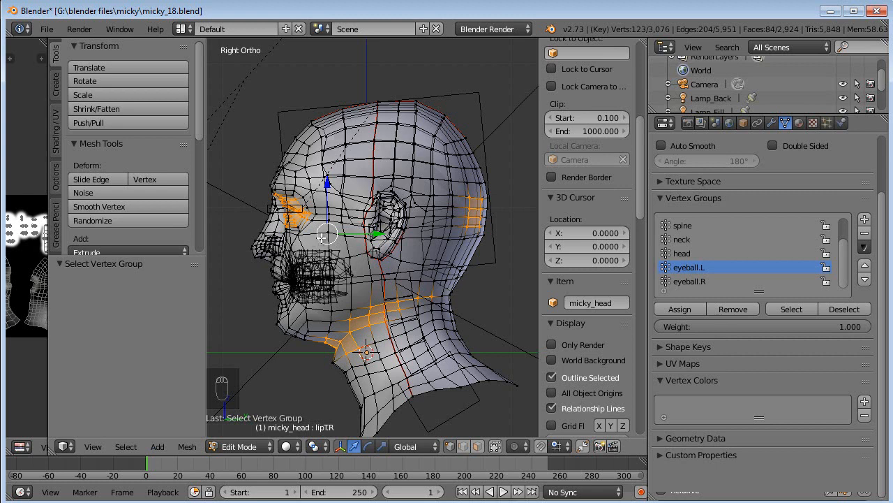
{"action": "key", "text": "c"}
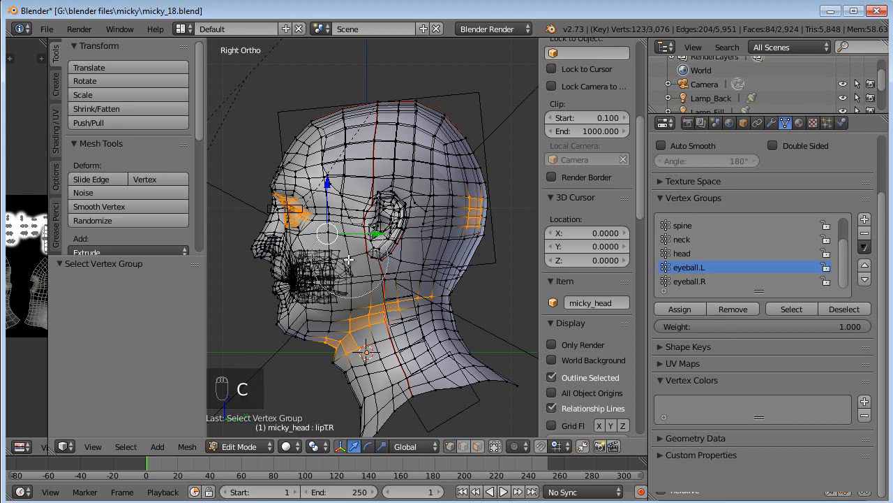
{"action": "middle_click", "coordinate": [284, 209]}
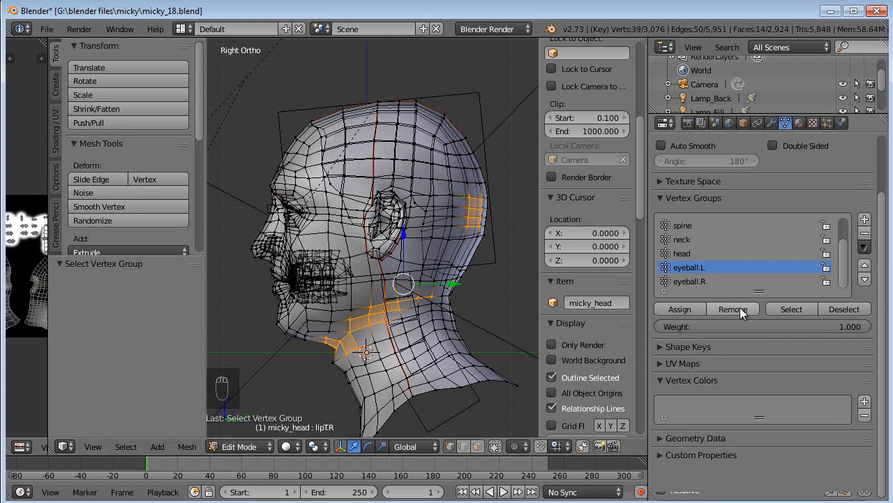
{"action": "key", "text": "a"}
Select the eyeball.R vertex group's vertices and exclude the eye area to isolate the stray neck and back-of-head vertices for removal.
{"action": "left_click", "coordinate": [697, 280]}
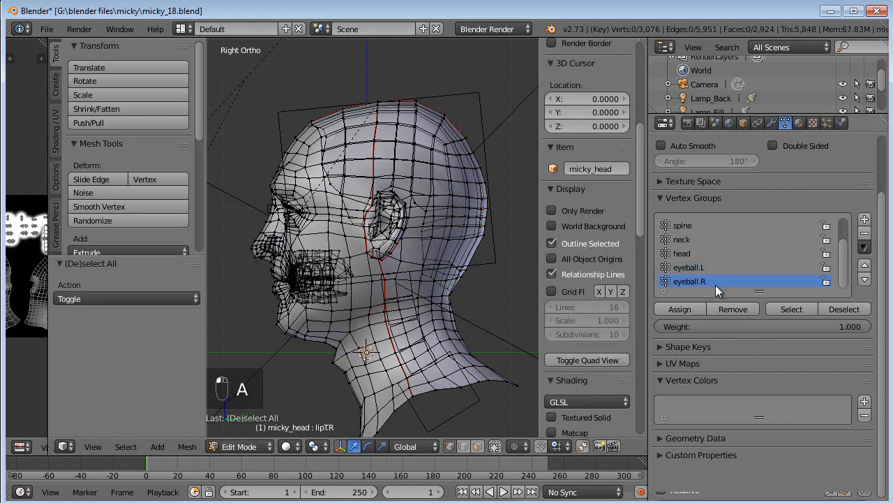
{"action": "left_click", "coordinate": [801, 309]}
{"action": "key", "text": "c"}
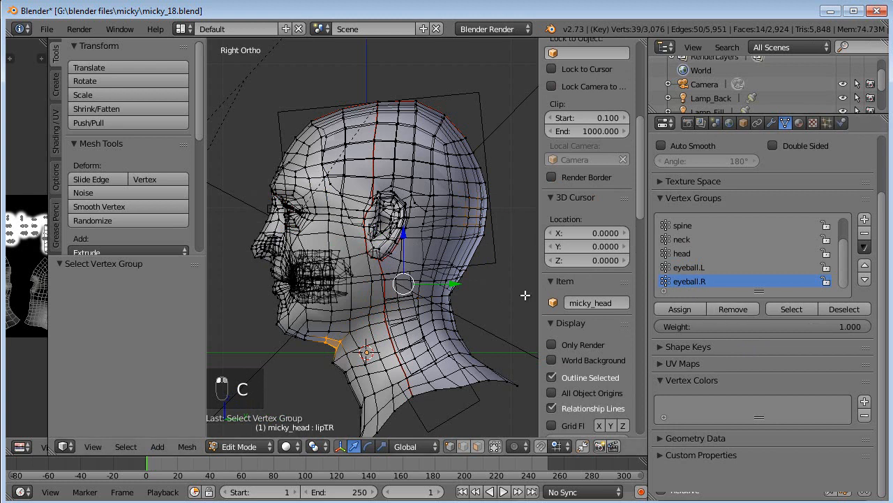
Switch micky_head to Weight Paint mode and inspect the eyeball.R weights around the head and neck.
{"action": "left_click", "coordinate": [244, 447]}
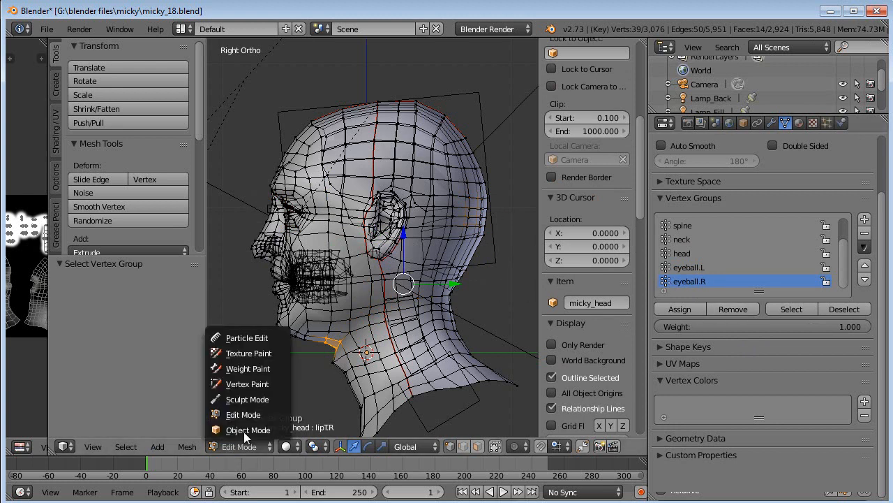
{"action": "left_click", "coordinate": [251, 368]}
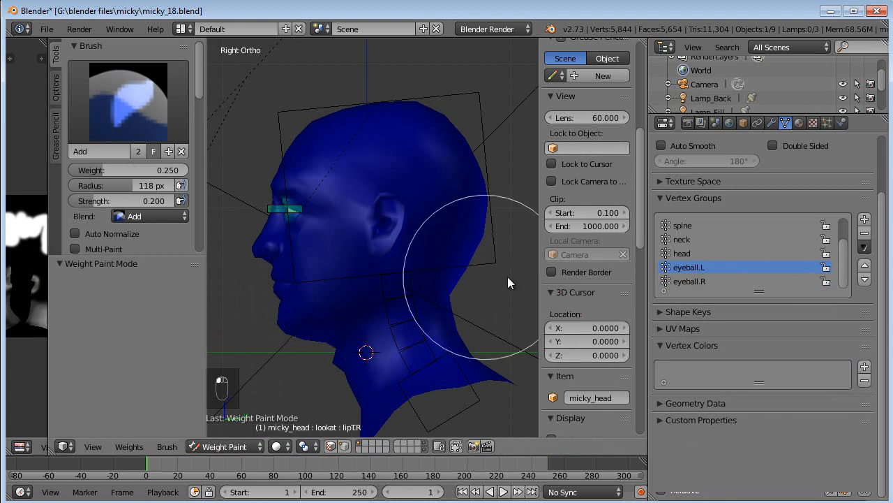
{"action": "left_click", "coordinate": [687, 281]}
{"action": "mouse_move", "coordinate": [516, 275]}
{"action": "middle_mouse_down"}
{"action": "mouse_move", "coordinate": [304, 276]}
{"action": "mouse_move", "coordinate": [360, 267]}
{"action": "mouse_move", "coordinate": [513, 278]}
{"action": "mouse_move", "coordinate": [430, 268]}
{"action": "mouse_move", "coordinate": [459, 250]}
{"action": "mouse_move", "coordinate": [345, 249]}
{"action": "mouse_move", "coordinate": [410, 258]}
{"action": "mouse_move", "coordinate": [393, 241]}
{"action": "mouse_move", "coordinate": [415, 280]}
{"action": "middle_mouse_up"}
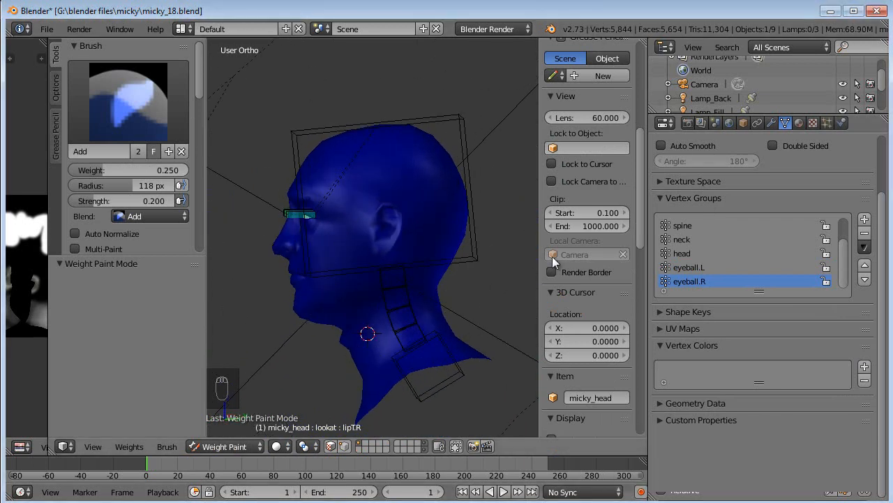
{"action": "middle_click_drag", "start_coordinate": [501, 330], "coordinate": [360, 326]}
Return micky_head to Object Mode and show its shape keys list from the Basis key.
{"action": "left_click", "coordinate": [236, 447]}
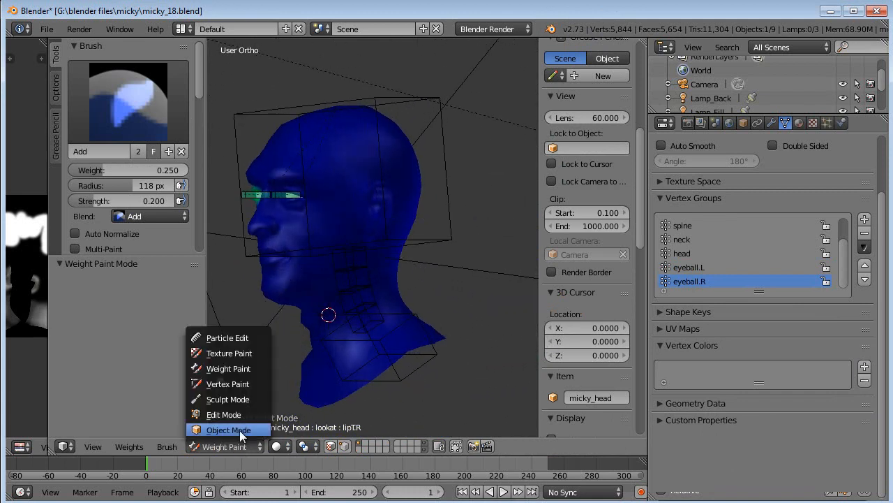
{"action": "left_click", "coordinate": [240, 430]}
{"action": "key", "text": "a"}
{"action": "middle_click_drag", "start_coordinate": [478, 352], "coordinate": [434, 268]}
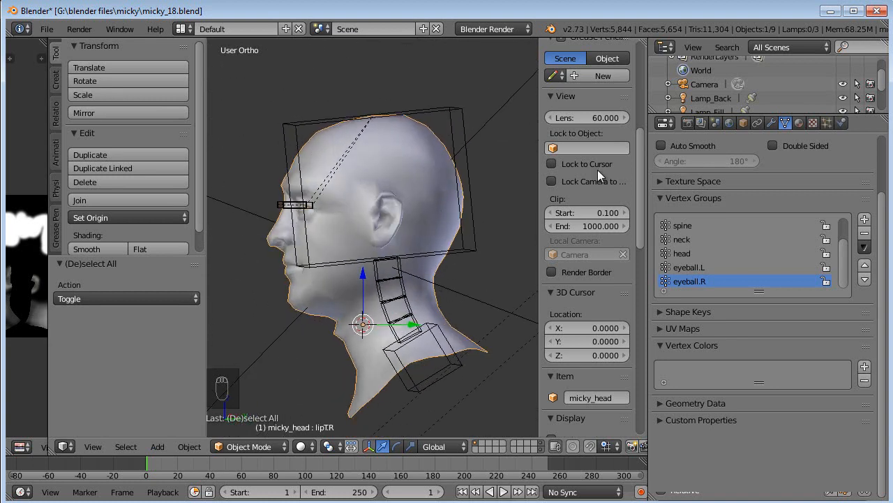
{"action": "left_click", "coordinate": [771, 123]}
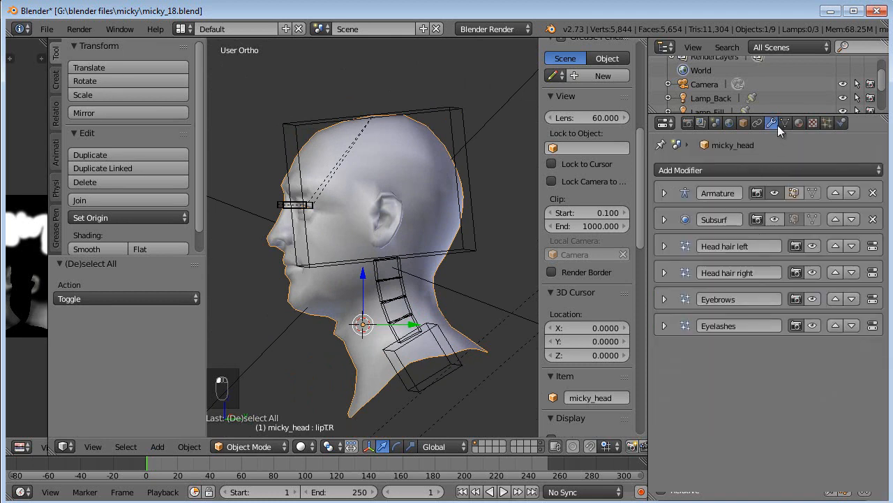
{"action": "left_click", "coordinate": [786, 123]}
{"action": "left_click", "coordinate": [687, 312]}
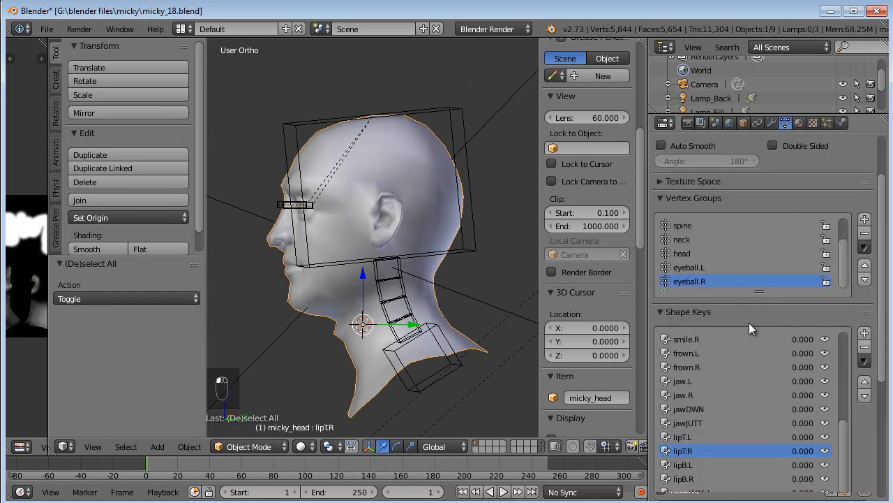
{"action": "scroll", "coordinate": [855, 426], "scroll_direction": "down", "scroll_amount": 3}
{"action": "left_click_drag", "start_coordinate": [841, 384], "coordinate": [847, 286]}
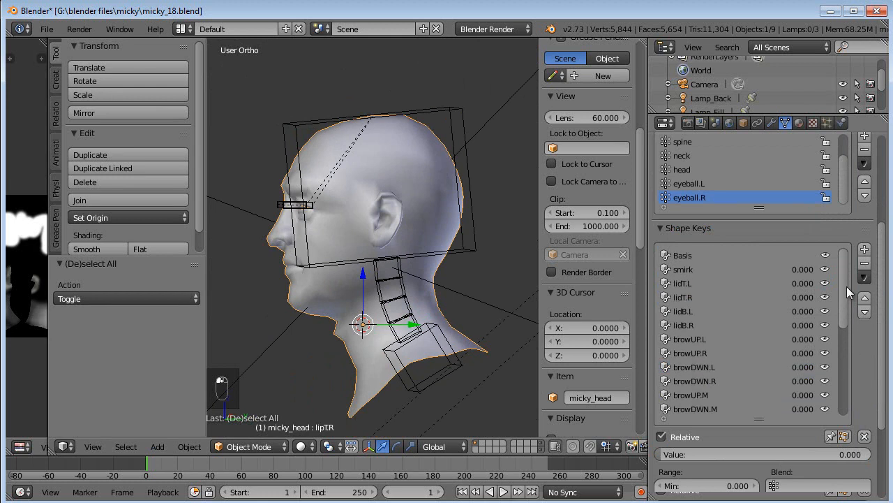
Try out the shape keys: lidT.L -0.070, lidT.R -0.065, lidB.L 0.070, lidB.R 0.313, browUP.R 0.258 and jawDWN 0.040.
{"action": "left_click_drag", "start_coordinate": [830, 455], "coordinate": [772, 454]}
{"action": "left_click", "coordinate": [712, 296]}
{"action": "left_click", "coordinate": [703, 325]}
{"action": "left_click", "coordinate": [738, 355]}
{"action": "left_click_drag", "start_coordinate": [675, 455], "coordinate": [726, 443]}
{"action": "scroll", "coordinate": [730, 361], "scroll_direction": "down", "scroll_amount": 4}
{"action": "scroll", "coordinate": [731, 361], "scroll_direction": "down", "scroll_amount": 3}
{"action": "left_click", "coordinate": [719, 381]}
{"action": "mouse_move", "coordinate": [666, 458]}
{"action": "left_mouse_down"}
{"action": "mouse_move", "coordinate": [783, 454]}
{"action": "mouse_move", "coordinate": [671, 455]}
{"action": "left_mouse_up"}
{"action": "left_click", "coordinate": [722, 367]}
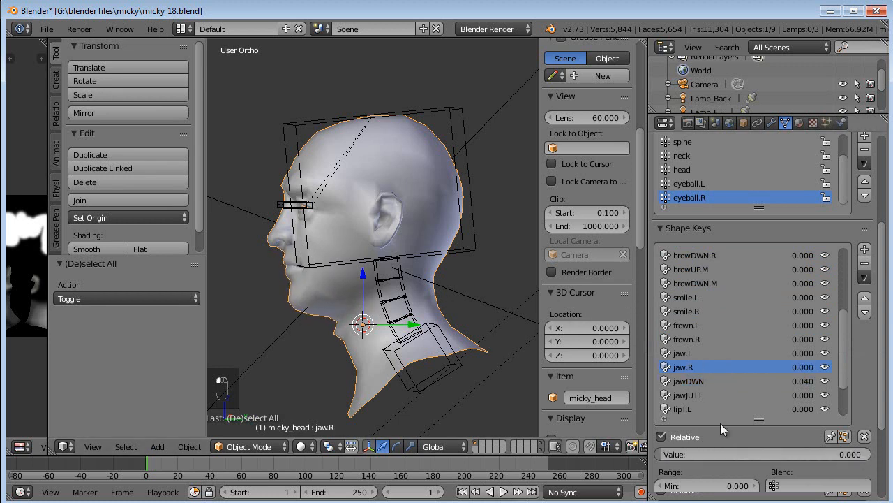
Open the jawDWN shape key in Edit Mode from the right side view with all vertices deselected.
{"action": "key", "text": "Tab"}
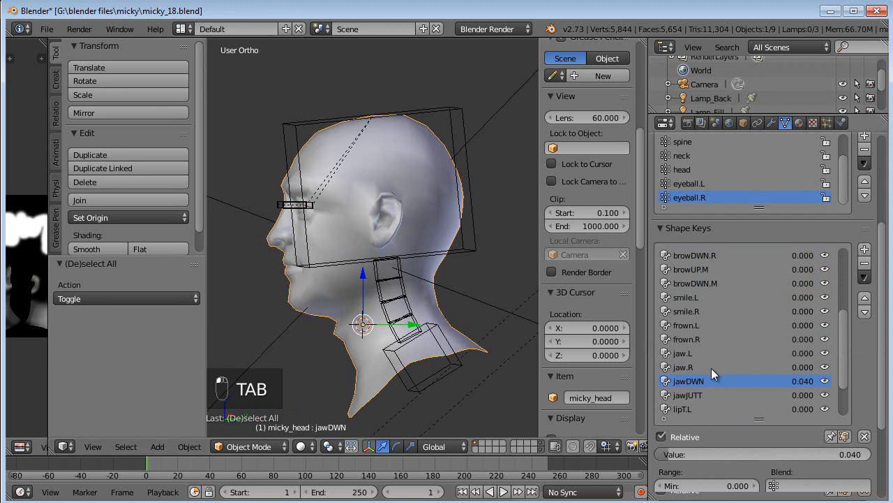
{"action": "key", "text": "Tab"}
{"action": "scroll", "coordinate": [456, 279], "scroll_direction": "up", "scroll_amount": 1}
{"action": "key", "text": "a"}
{"action": "key", "text": "a"}
{"action": "key", "text": "a"}
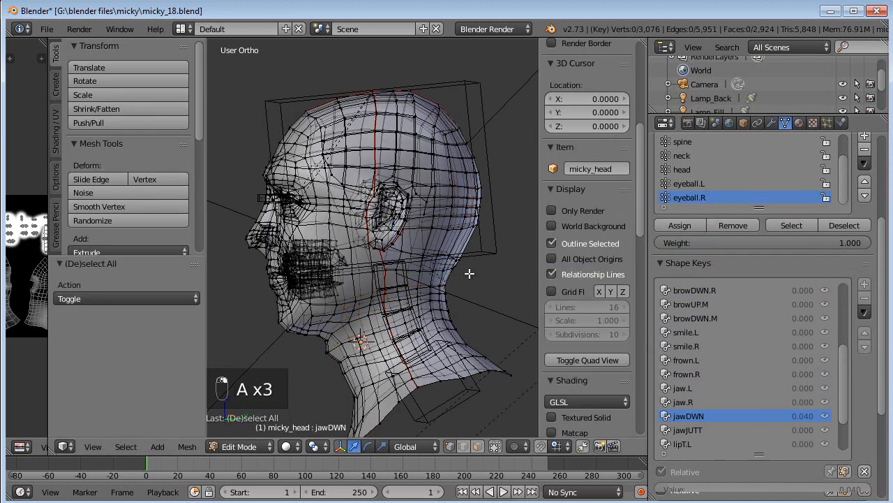
{"action": "key", "text": "KP_3"}
{"action": "right_click", "coordinate": [476, 269]}
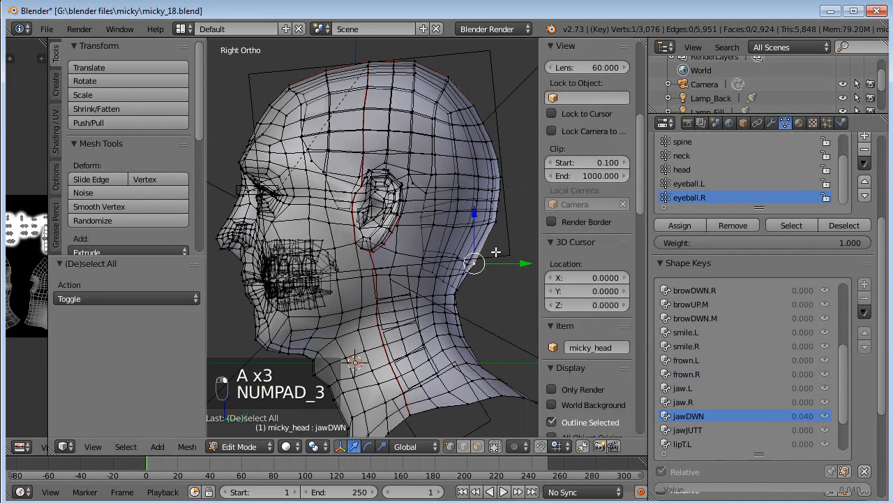
{"action": "key", "text": "c"}
{"action": "right_click", "coordinate": [487, 258]}
{"action": "middle_click_drag", "start_coordinate": [270, 296], "coordinate": [426, 281]}
{"action": "key", "text": "c"}
{"action": "left_click_drag", "start_coordinate": [454, 308], "coordinate": [441, 320]}
{"action": "right_click", "coordinate": [489, 298]}
{"action": "middle_click_drag", "start_coordinate": [489, 299], "coordinate": [445, 311]}
{"action": "key", "text": "a"}
Try moving circle-selected vertices at the back of the neck in the jawDWN shape key, and leave Edit Mode.
{"action": "key", "text": "c"}
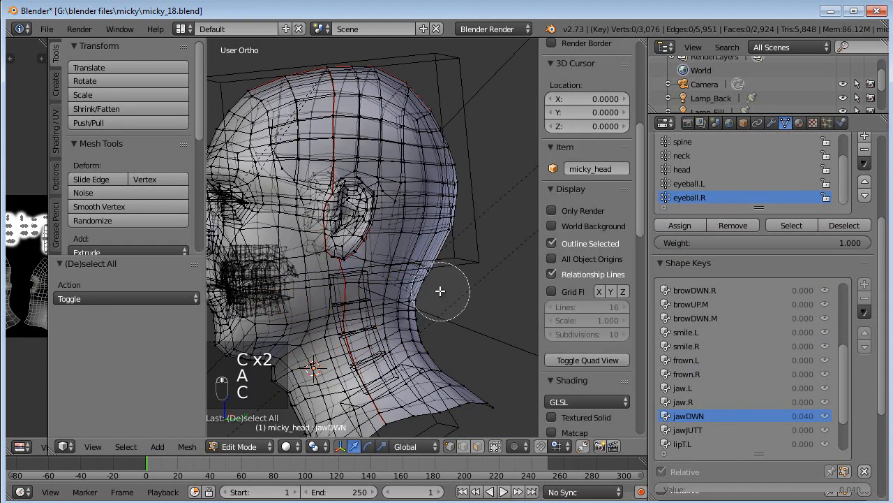
{"action": "left_click_drag", "start_coordinate": [440, 293], "coordinate": [434, 277]}
{"action": "right_click", "coordinate": [434, 276]}
{"action": "key", "text": "KP_3"}
{"action": "key", "text": "g"}
{"action": "left_click", "coordinate": [445, 310]}
{"action": "key", "text": "Tab"}
Reset the jawDWN shape key's value to 0 and make Basis the active shape key.
{"action": "scroll", "coordinate": [682, 410], "scroll_direction": "down", "scroll_amount": 3}
{"action": "left_click_drag", "start_coordinate": [682, 457], "coordinate": [552, 444]}
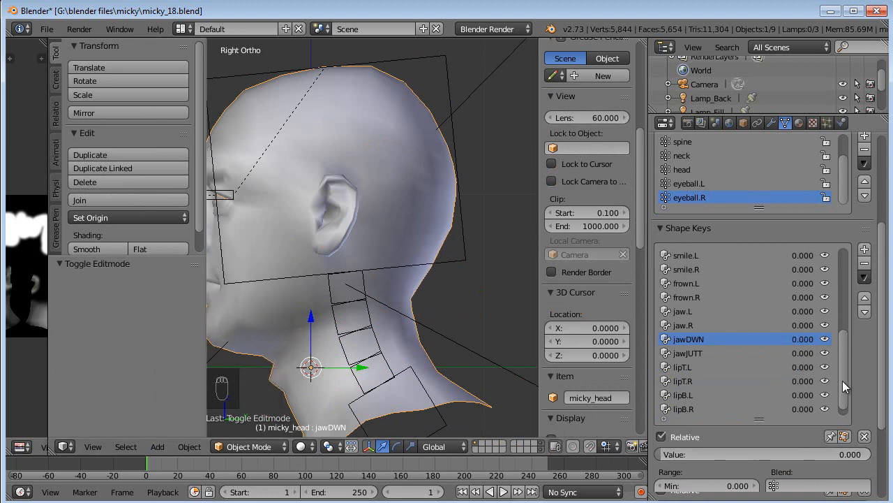
{"action": "left_click_drag", "start_coordinate": [843, 379], "coordinate": [852, 281]}
{"action": "left_click", "coordinate": [705, 254]}
{"action": "scroll", "coordinate": [382, 258], "scroll_direction": "down", "scroll_amount": 3}
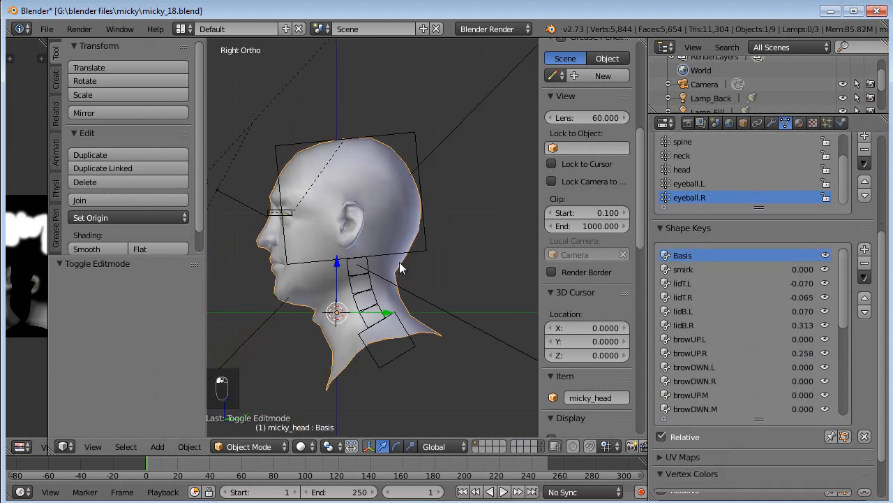
Circle-select the back half of the head and neck, including the ear, in Edit Mode on the Basis shape.
{"action": "key", "text": "Tab"}
{"action": "key", "text": "a"}
{"action": "key", "text": "a"}
{"action": "key", "text": "c"}
{"action": "scroll", "coordinate": [433, 209], "scroll_direction": "down", "scroll_amount": 4}
{"action": "mouse_move", "coordinate": [411, 224]}
{"action": "left_mouse_down"}
{"action": "mouse_move", "coordinate": [379, 109]}
{"action": "mouse_move", "coordinate": [421, 251]}
{"action": "mouse_move", "coordinate": [422, 293]}
{"action": "mouse_move", "coordinate": [424, 259]}
{"action": "mouse_move", "coordinate": [394, 225]}
{"action": "mouse_move", "coordinate": [384, 159]}
{"action": "left_mouse_up"}
{"action": "key", "text": "Escape"}
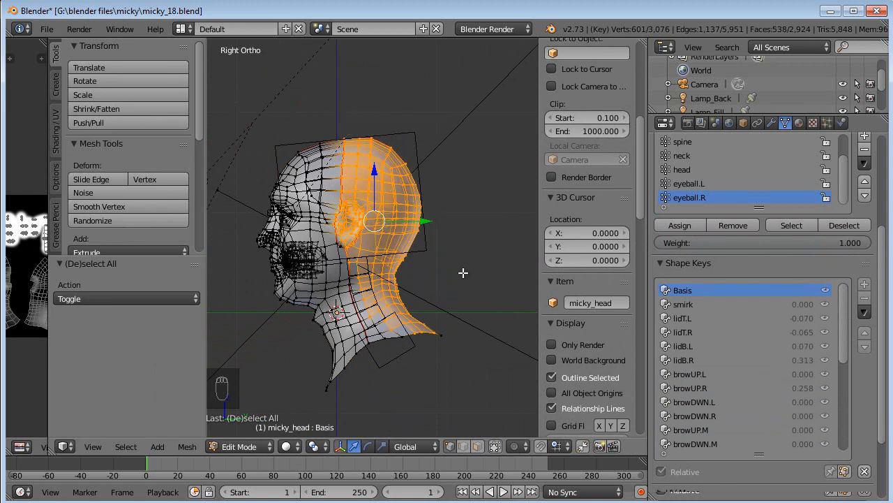
Apply Shape Propagate to copy the selected Basis vertices to the other shape keys, and return to Object Mode.
{"action": "key", "text": "space"}
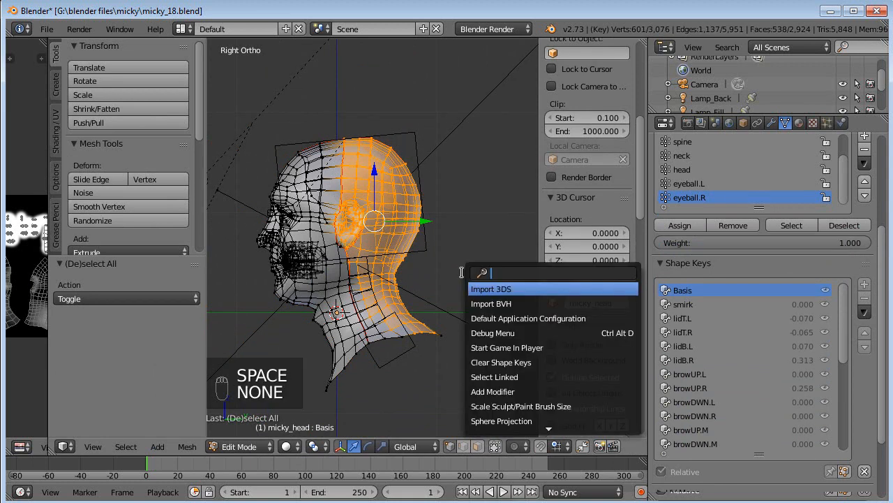
{"action": "type", "text": "shape"}
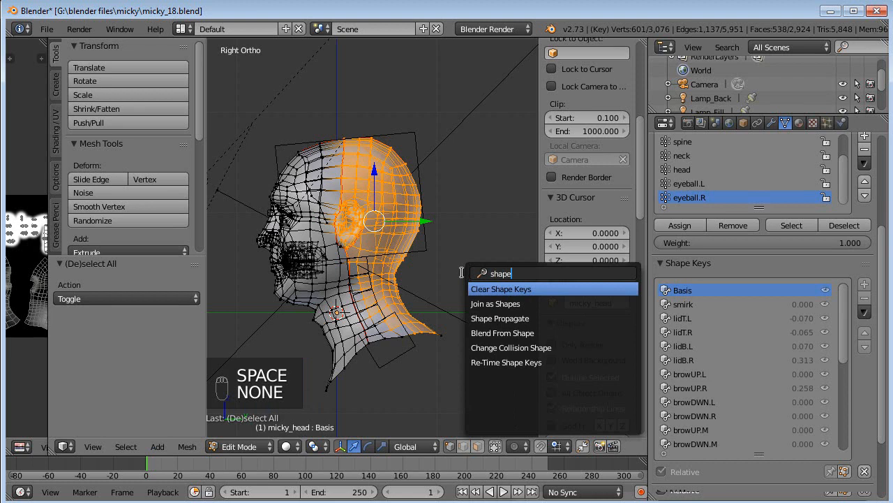
{"action": "left_click", "coordinate": [501, 318]}
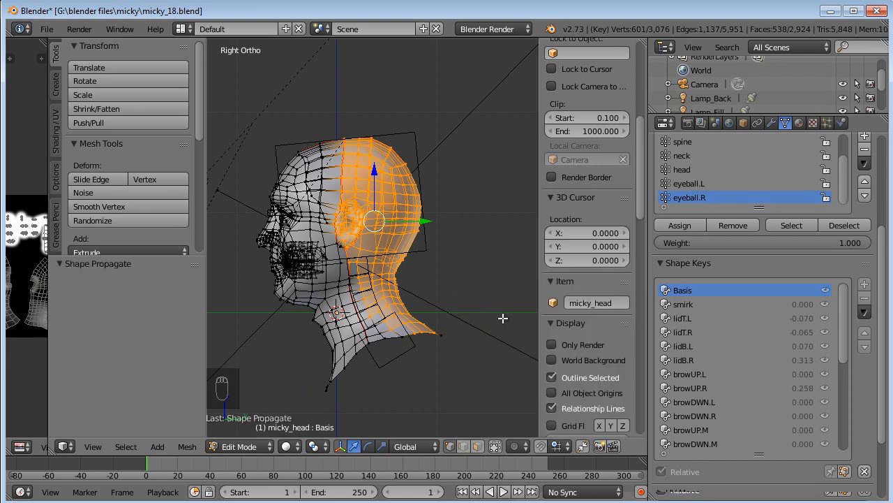
{"action": "key", "text": "Tab"}
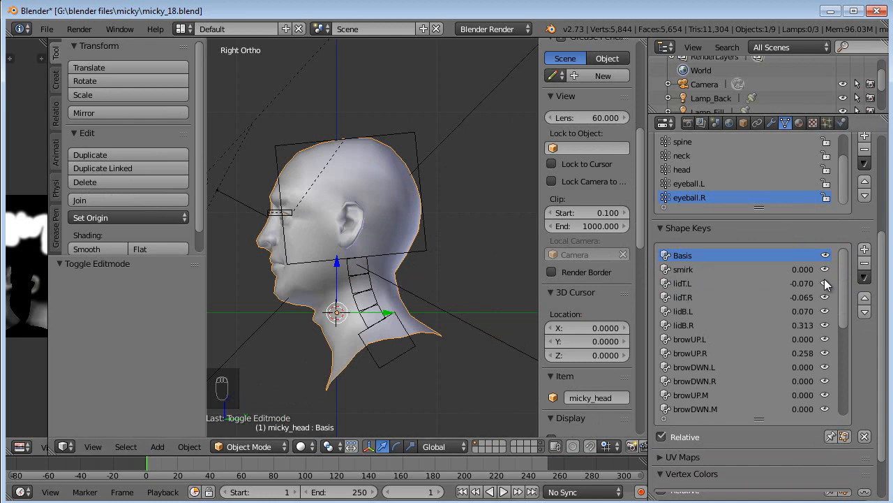
Test the jawDWN shape key by varying its value, returning it to 0, and examine the back of the neck.
{"action": "left_click_drag", "start_coordinate": [844, 277], "coordinate": [851, 380]}
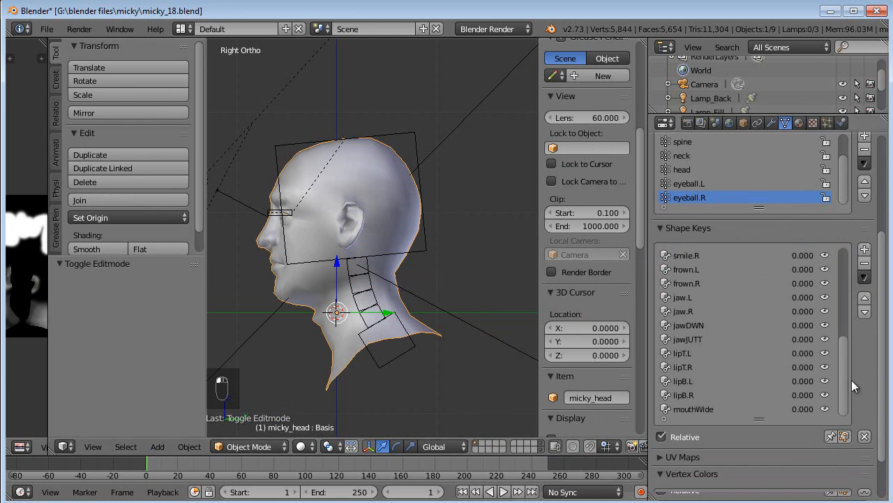
{"action": "left_click", "coordinate": [726, 326]}
{"action": "left_click_drag", "start_coordinate": [682, 456], "coordinate": [660, 455]}
{"action": "middle_click_drag", "start_coordinate": [433, 265], "coordinate": [457, 219]}
Select the head bone and turn it toward the camera in camera view with trackball rotations, rolling it about -2.7°.
{"action": "key", "text": "KP_1"}
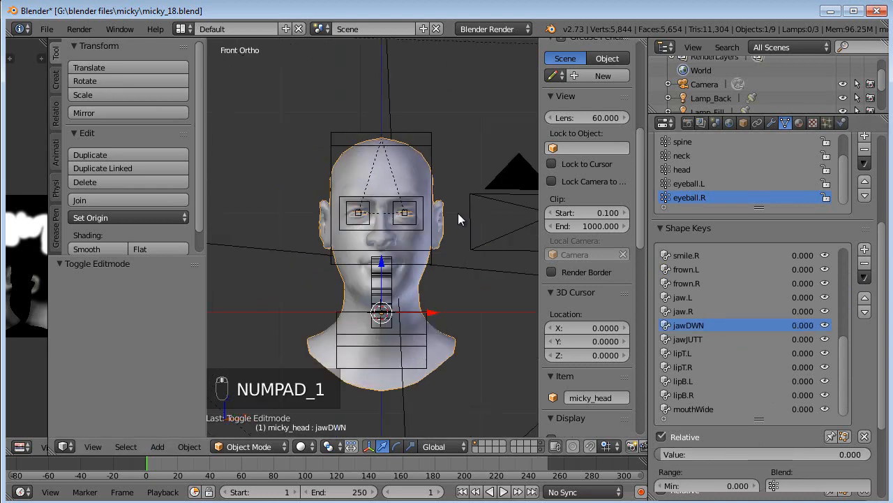
{"action": "right_click", "coordinate": [432, 145]}
{"action": "scroll", "coordinate": [466, 313], "scroll_direction": "up", "scroll_amount": 2}
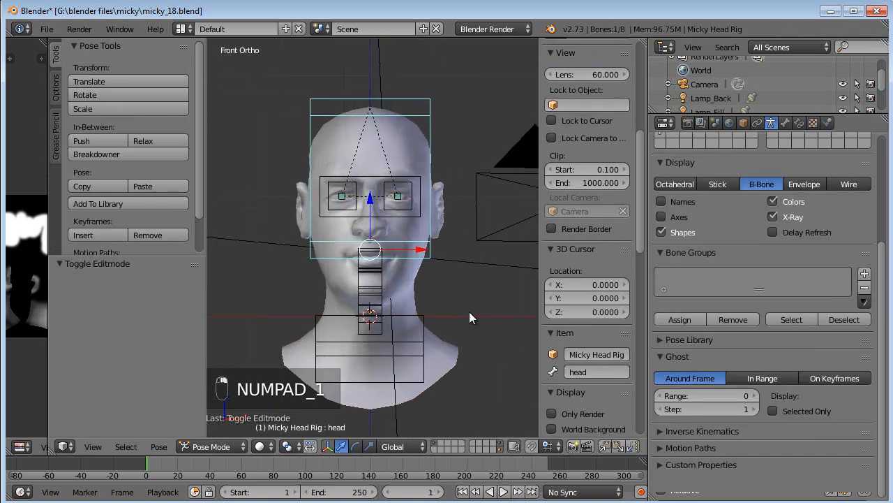
{"action": "key", "text": "r"}
{"action": "right_click", "coordinate": [452, 309]}
{"action": "key", "text": "KP_0"}
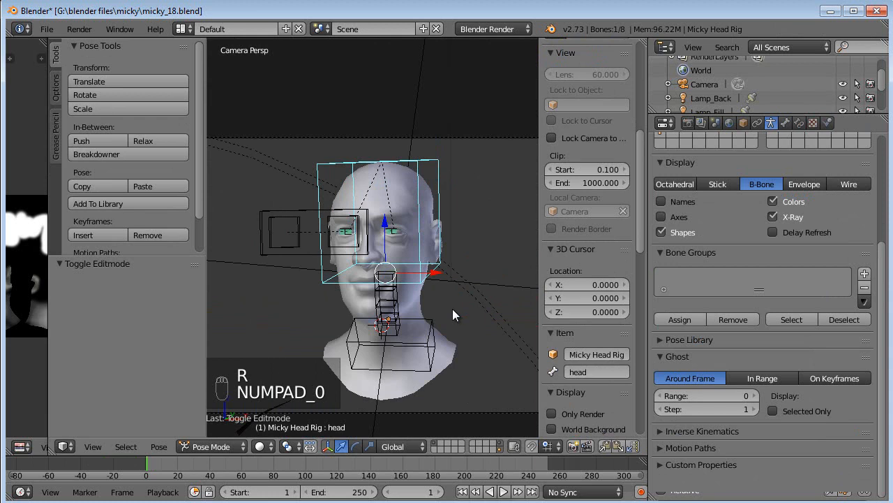
{"action": "key", "text": "r"}
{"action": "key", "text": "r"}
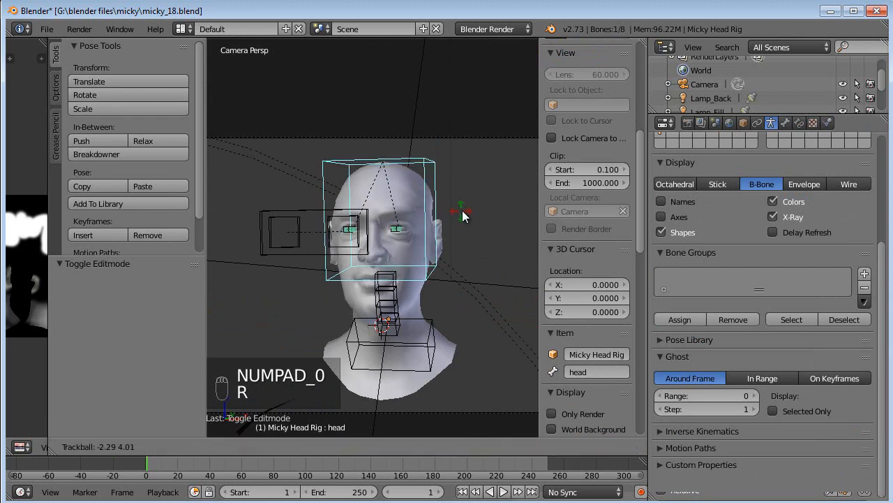
{"action": "left_click", "coordinate": [488, 174]}
{"action": "key", "text": "r"}
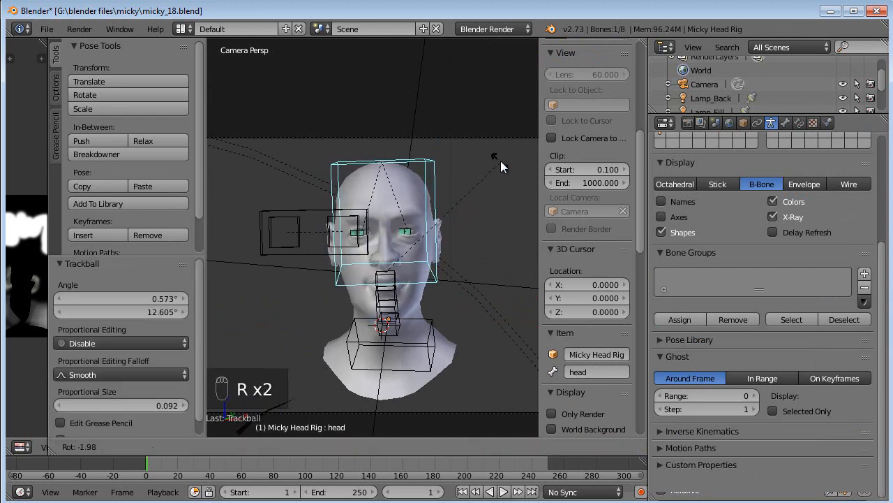
{"action": "key", "text": "r"}
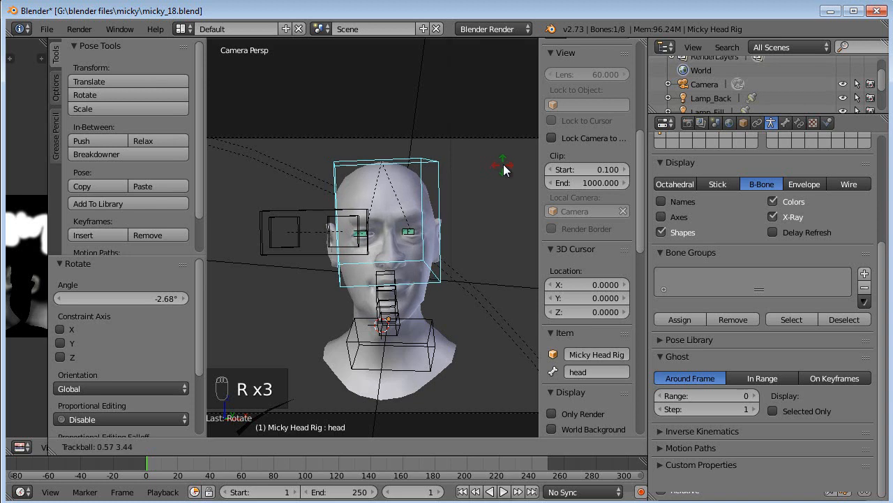
{"action": "left_click", "coordinate": [504, 162]}
Position the lookat bone in front of the eyes and tilt the head bone by a trackball rotation of about 6.3° and 1.7°.
{"action": "key", "text": "g"}
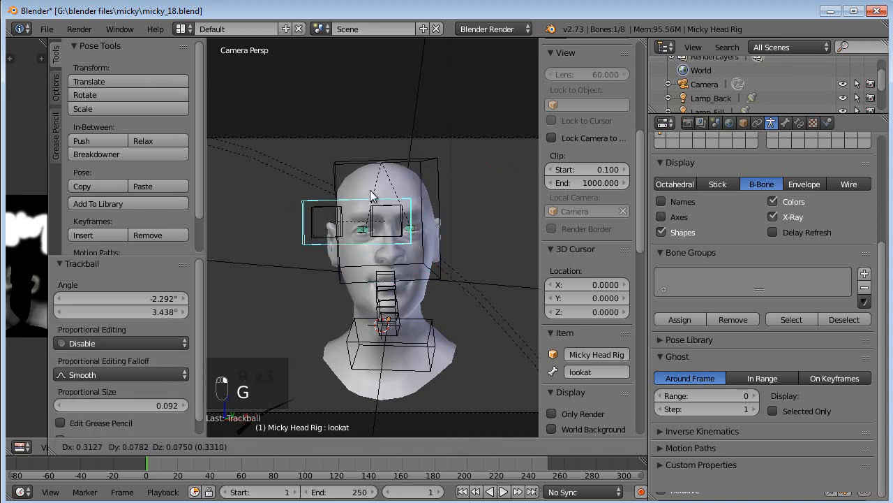
{"action": "left_click", "coordinate": [436, 203]}
{"action": "key", "text": "r"}
{"action": "key", "text": "r"}
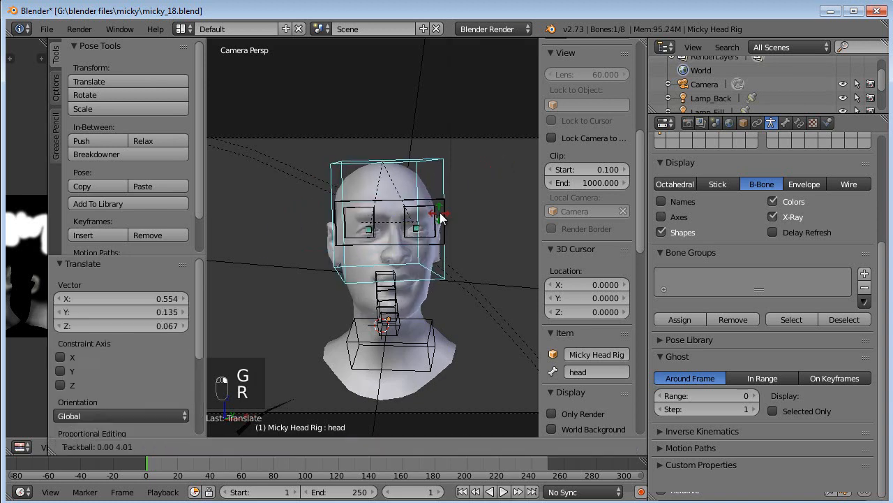
{"action": "left_click", "coordinate": [437, 223]}
{"action": "right_click", "coordinate": [437, 223]}
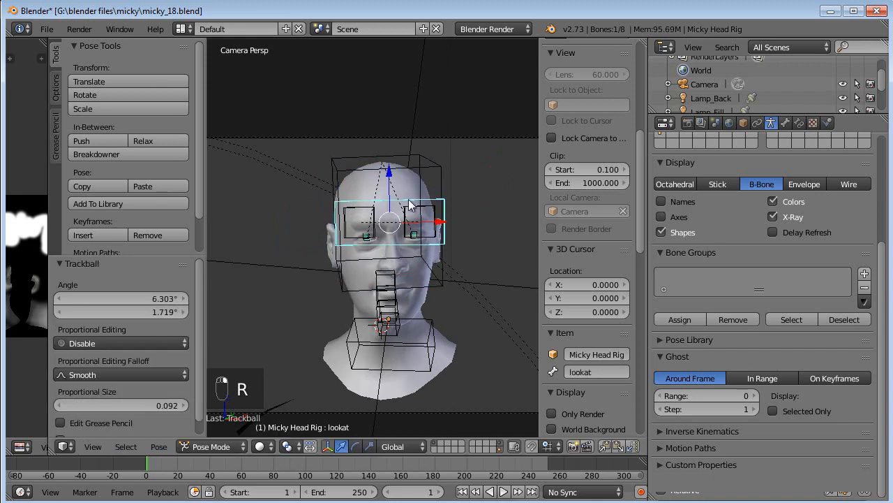
{"action": "key", "text": "g"}
{"action": "left_click", "coordinate": [433, 319]}
Select the micky_head mesh and set its smile.R shape key to 0.517.
{"action": "right_click", "coordinate": [433, 318]}
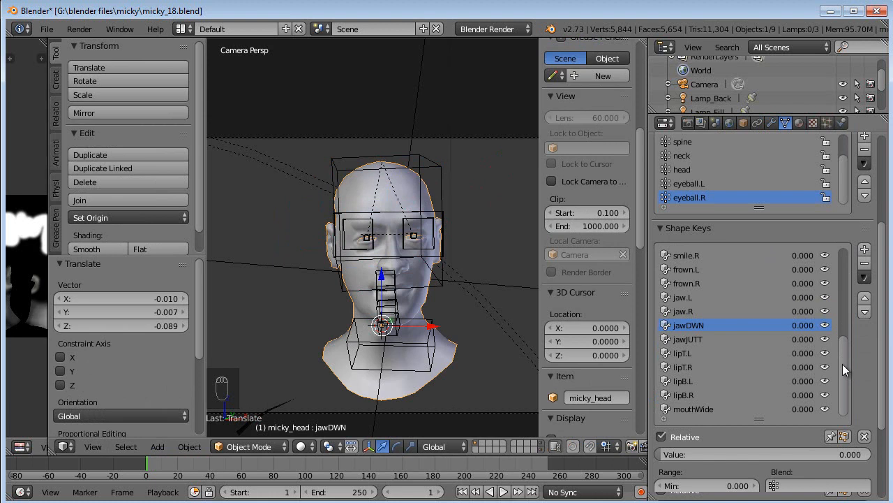
{"action": "scroll", "coordinate": [845, 348], "scroll_direction": "up", "scroll_amount": 3}
{"action": "left_click", "coordinate": [702, 298]}
{"action": "left_click_drag", "start_coordinate": [669, 454], "coordinate": [772, 453]}
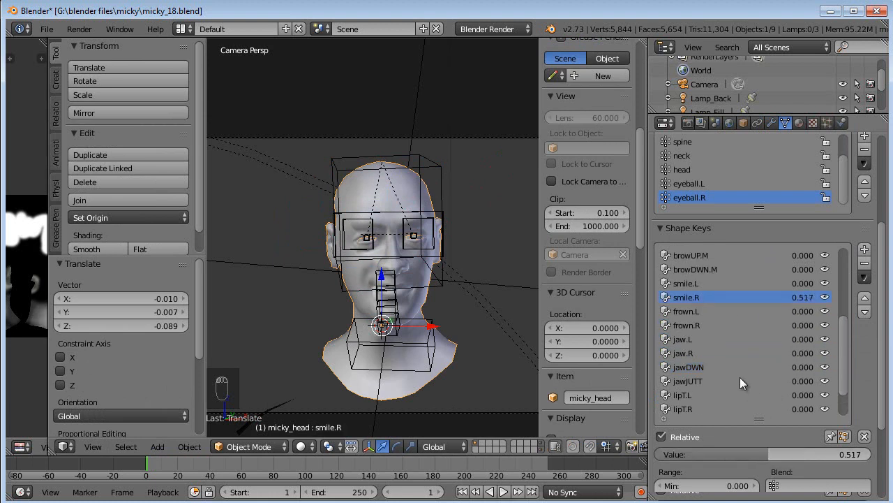
Raise the right eyebrow by setting the browUP.R shape key to 0.950.
{"action": "scroll", "coordinate": [708, 281], "scroll_direction": "up", "scroll_amount": 3}
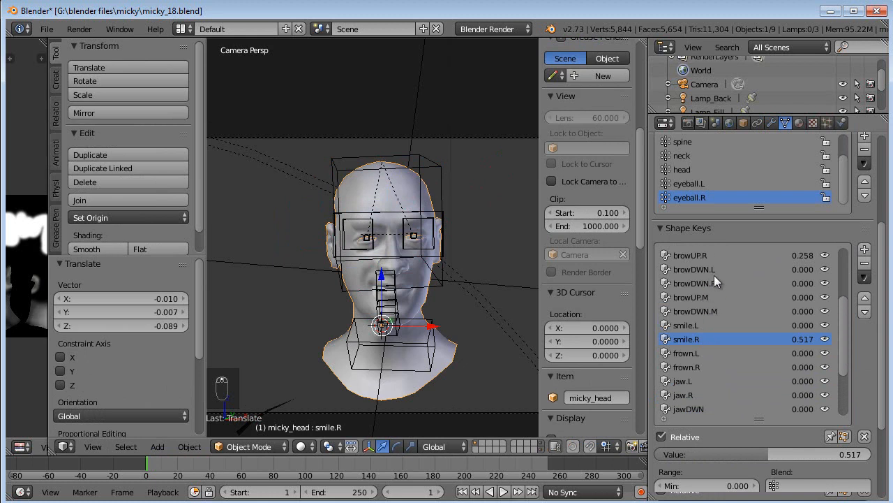
{"action": "scroll", "coordinate": [704, 299], "scroll_direction": "up", "scroll_amount": 1}
{"action": "left_click", "coordinate": [701, 271]}
{"action": "left_click_drag", "start_coordinate": [711, 461], "coordinate": [872, 454]}
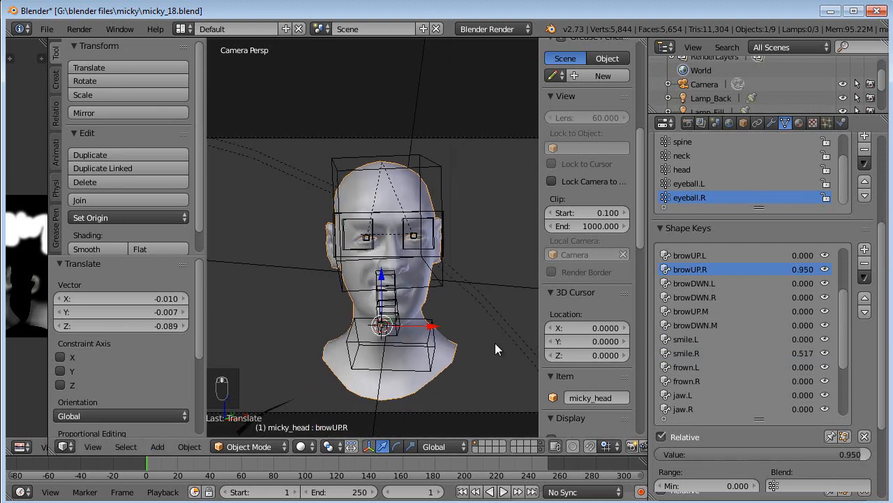
Render the posed head from the camera, inspect the expression, and close the render window.
{"action": "middle_click_drag", "start_coordinate": [512, 347], "coordinate": [479, 317], "text": "shift"}
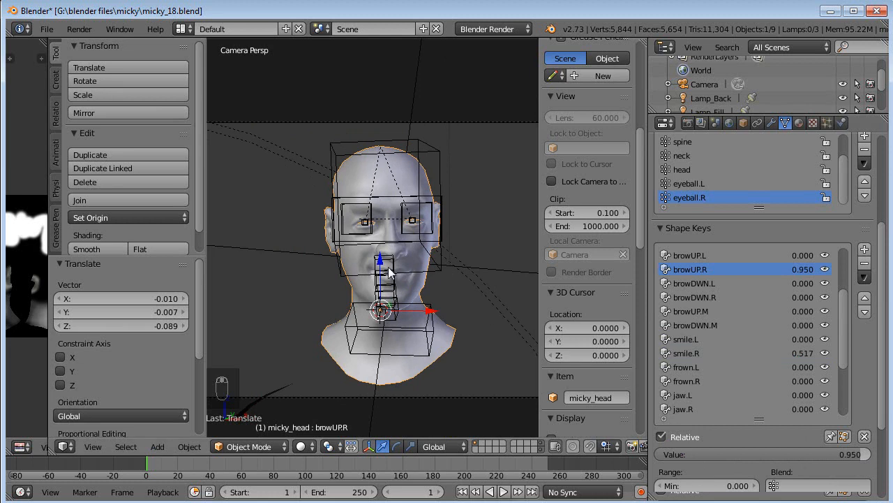
{"action": "key", "text": "F12"}
{"action": "left_click_drag", "start_coordinate": [403, 85], "coordinate": [445, 60]}
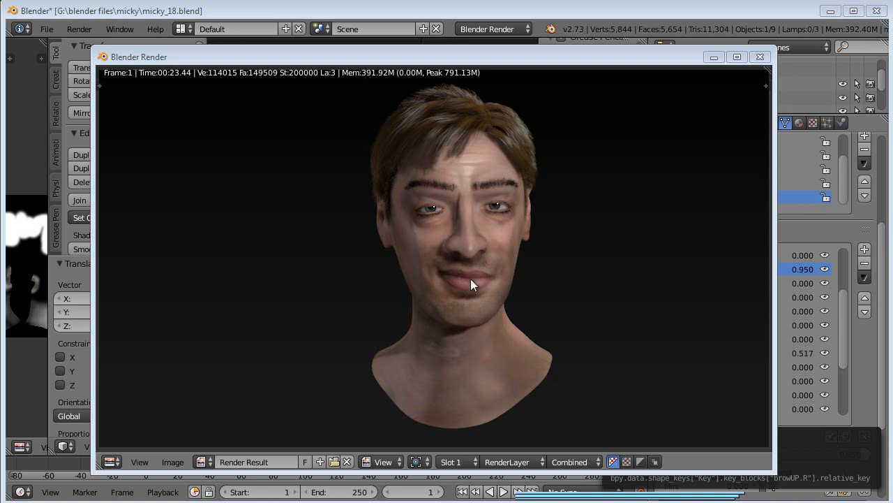
{"action": "left_click", "coordinate": [761, 57]}
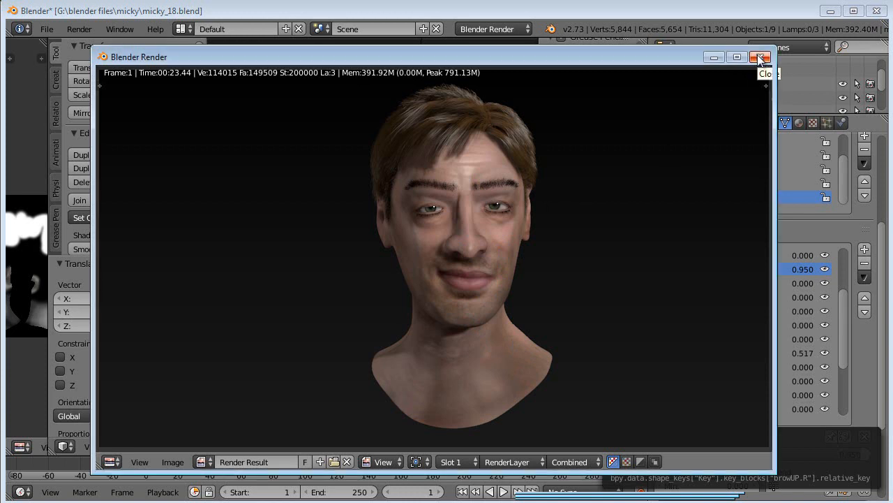
Examine the posed head from both sides and review the shape key list up to Basis.
{"action": "middle_click_drag", "start_coordinate": [430, 205], "coordinate": [446, 213]}
{"action": "scroll", "coordinate": [420, 219], "scroll_direction": "up", "scroll_amount": 4}
{"action": "scroll", "coordinate": [420, 220], "scroll_direction": "up", "scroll_amount": 3}
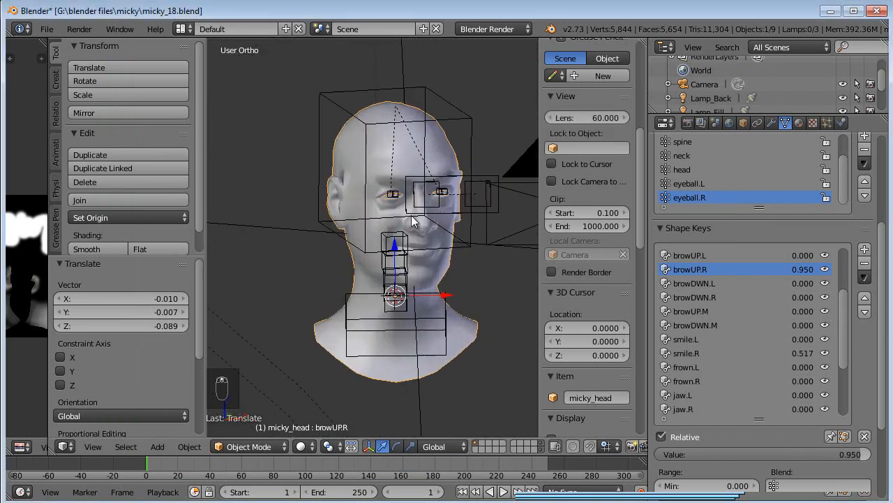
{"action": "scroll", "coordinate": [842, 305], "scroll_direction": "up", "scroll_amount": 6}
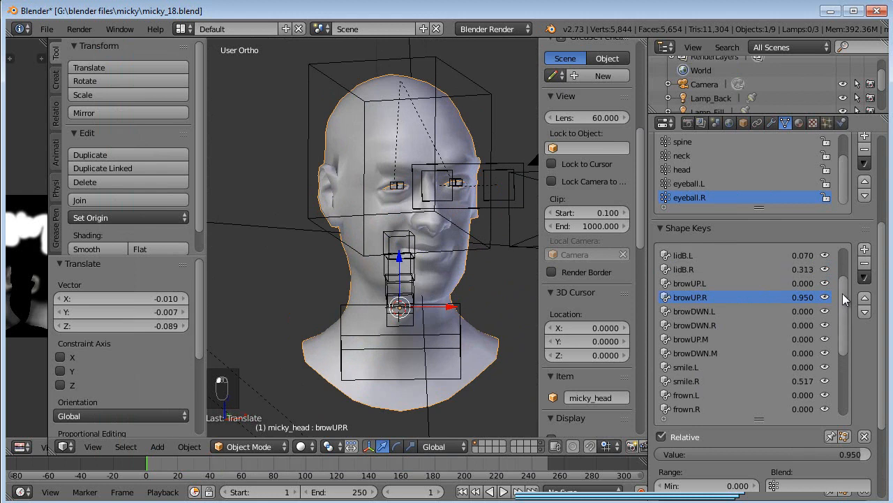
{"action": "middle_click_drag", "start_coordinate": [473, 264], "coordinate": [417, 278]}
{"action": "scroll", "coordinate": [416, 279], "scroll_direction": "up", "scroll_amount": 2}
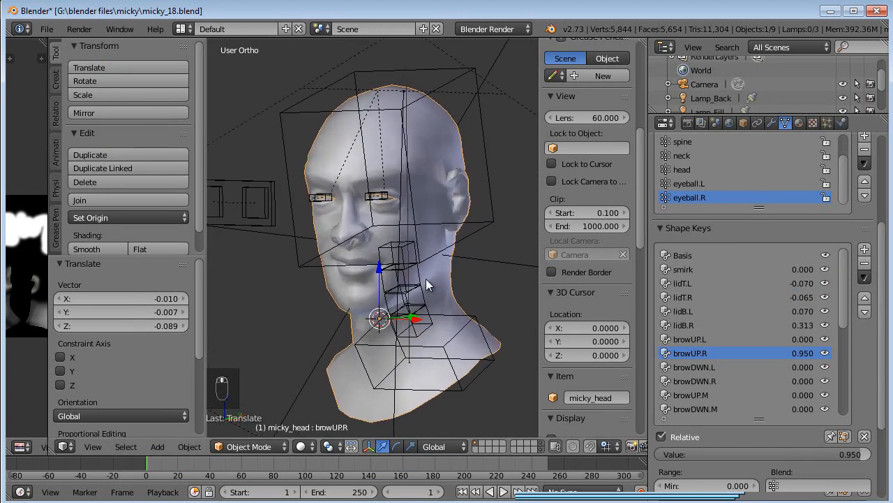